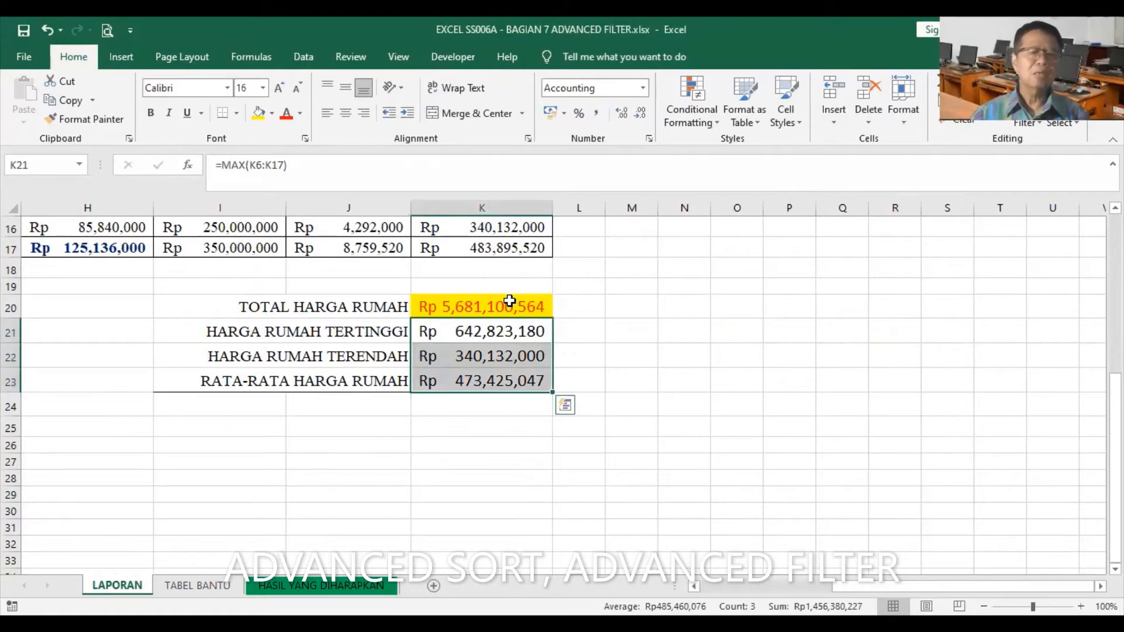
Insert a blank worksheet between LAPORAN and TABEL BANTU and set its zoom to 130%.
click(508, 300)
click(499, 495)
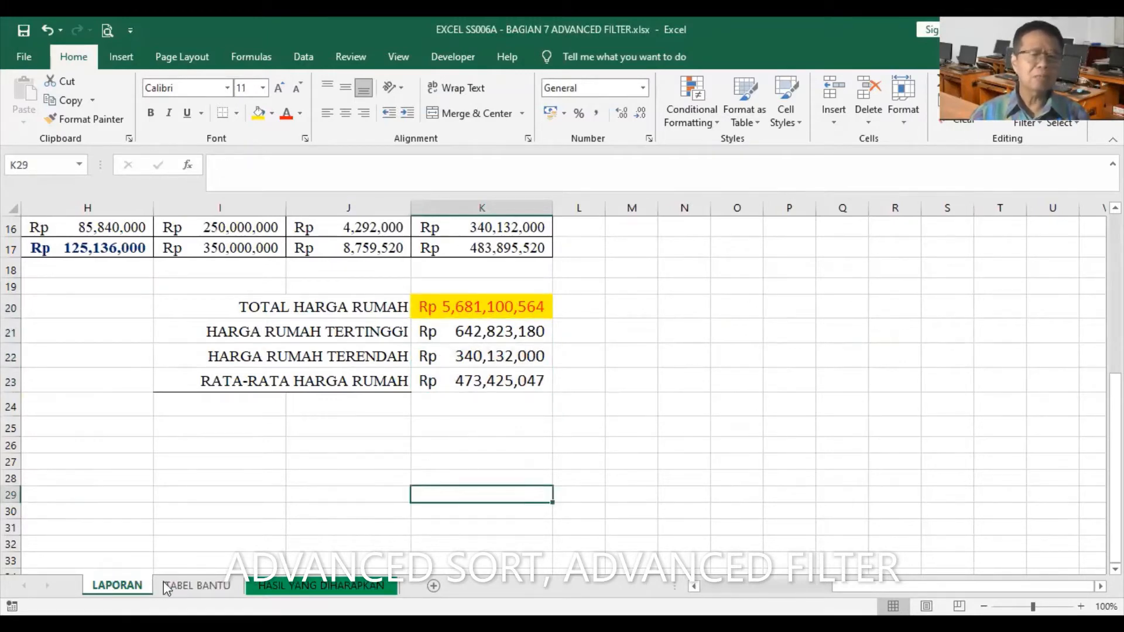
scroll(286, 518, up, 4)
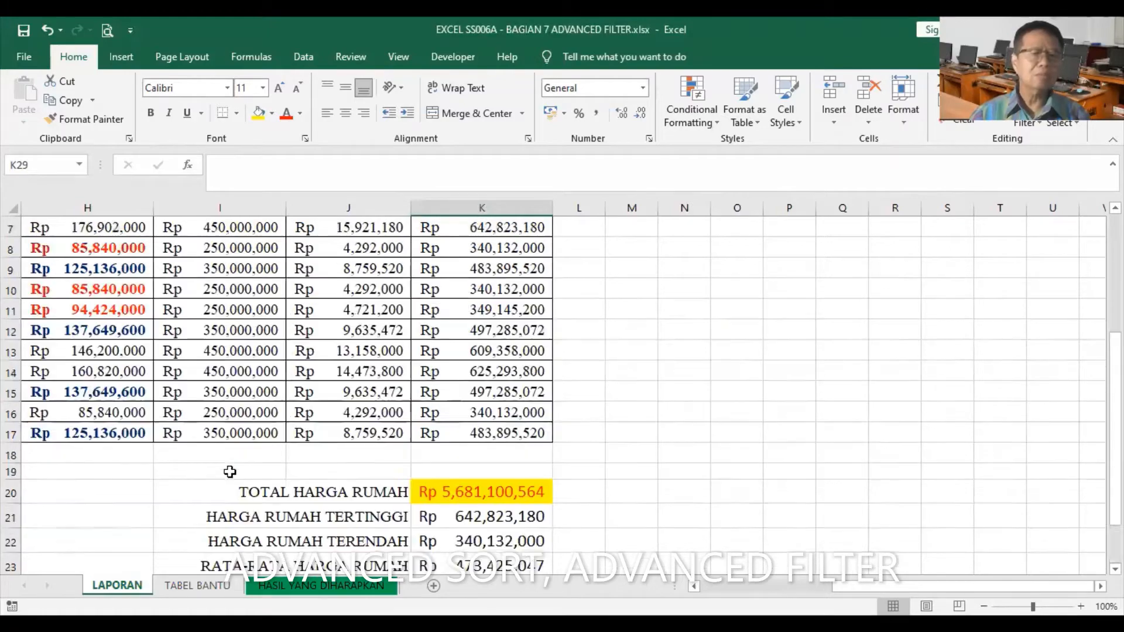
click(12, 204)
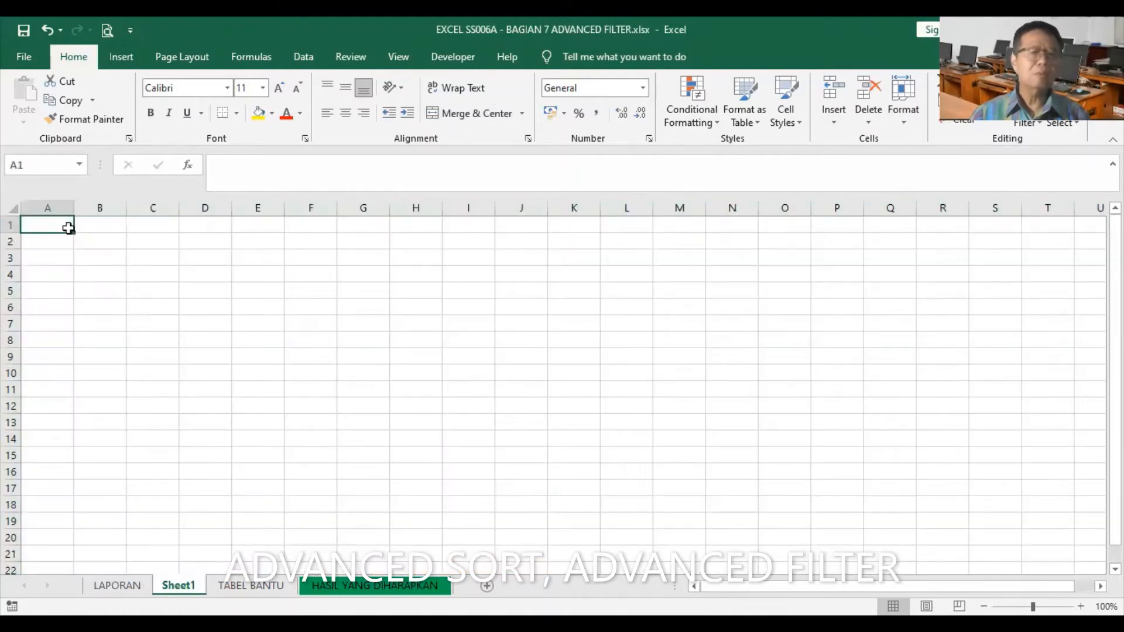
click(1081, 607)
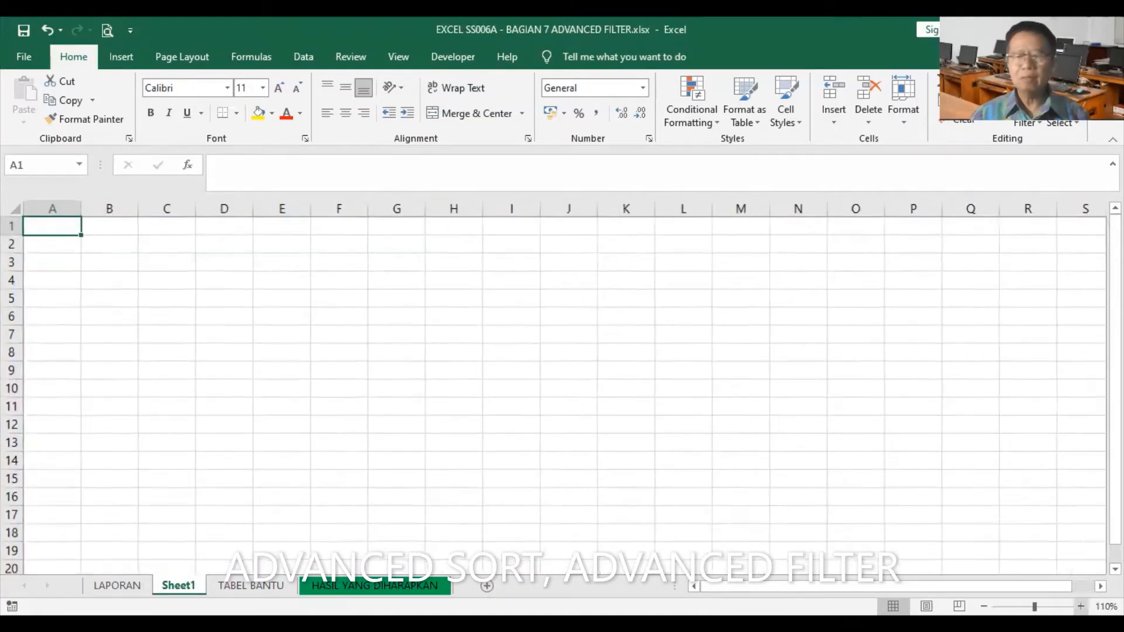
click(1081, 606)
click(1081, 607)
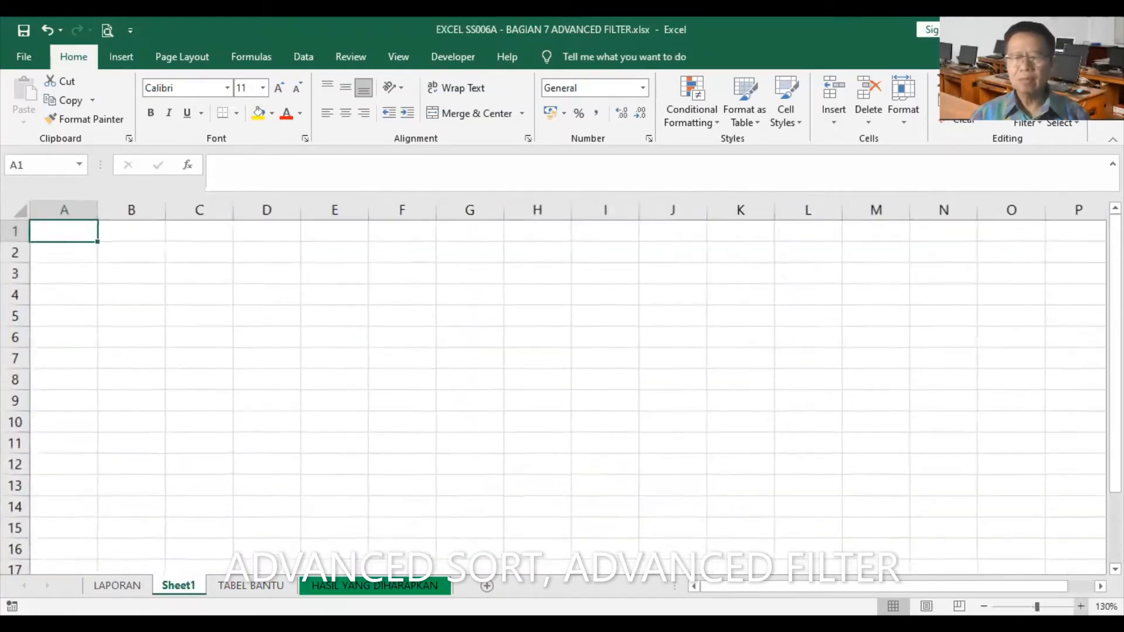
Copy the entire LAPORAN sheet and paste it into Sheet1 starting at cell A1.
click(16, 209)
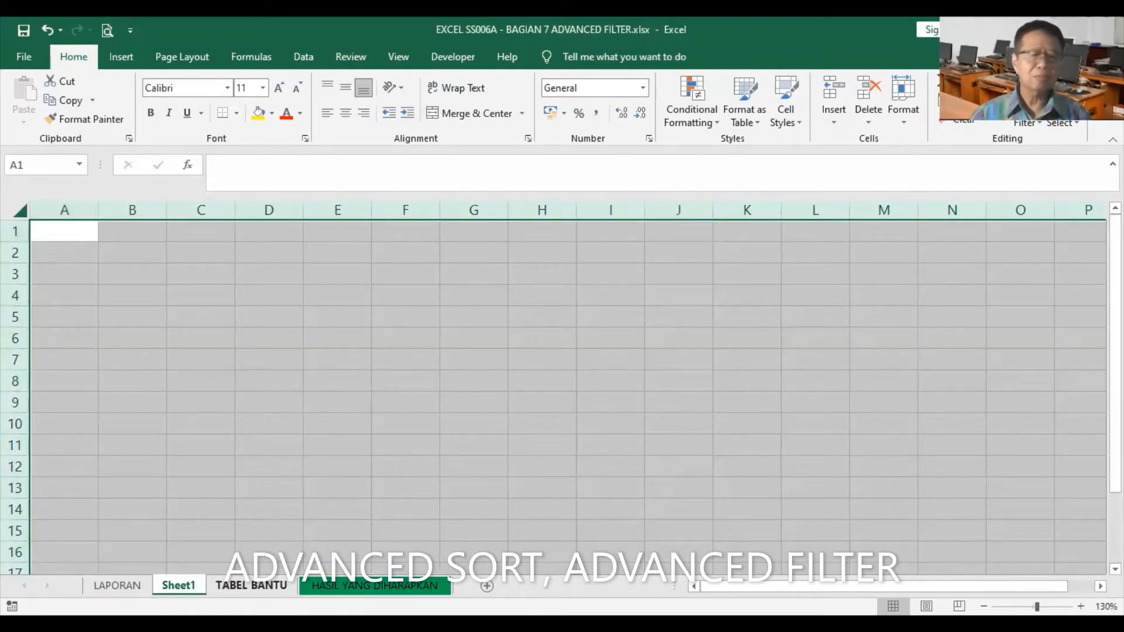
click(252, 585)
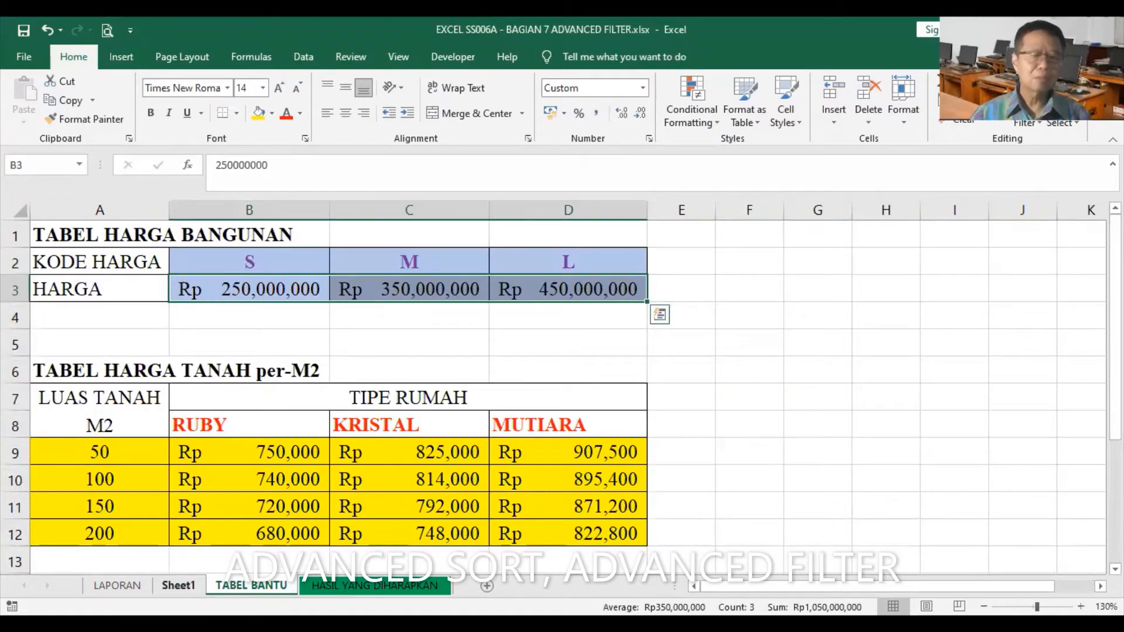
click(118, 585)
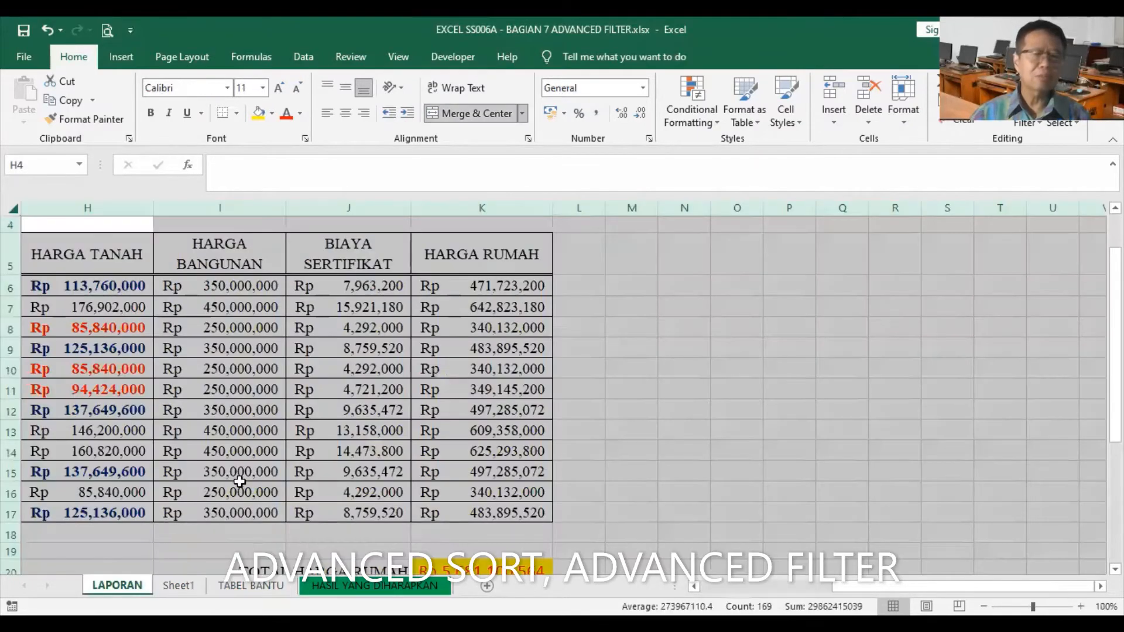
scroll(345, 486, down, 2)
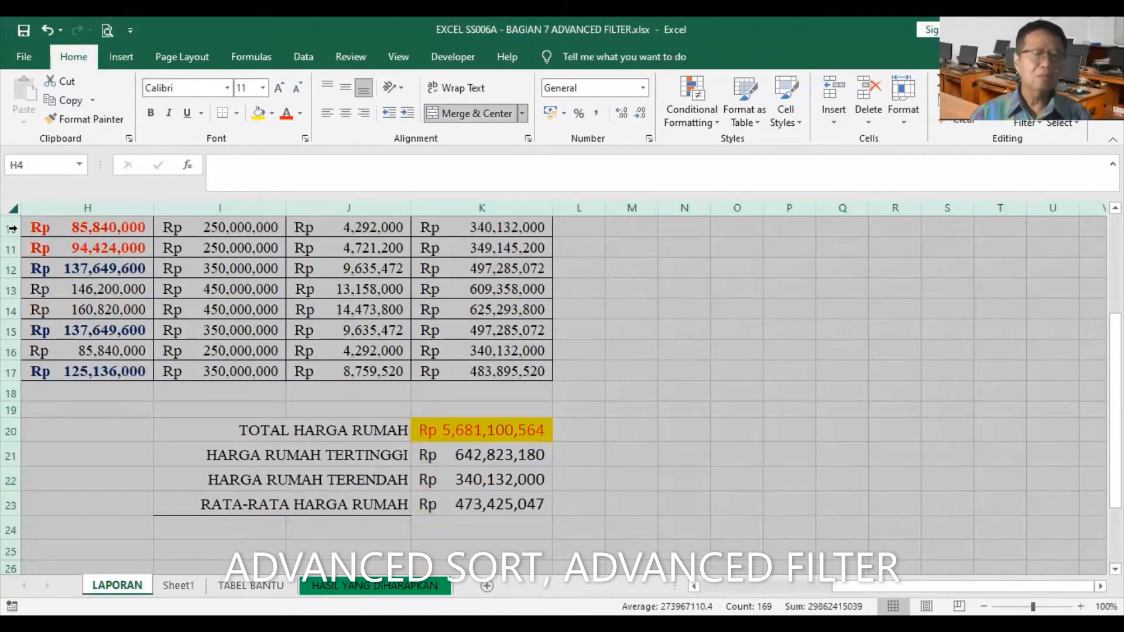
click(67, 101)
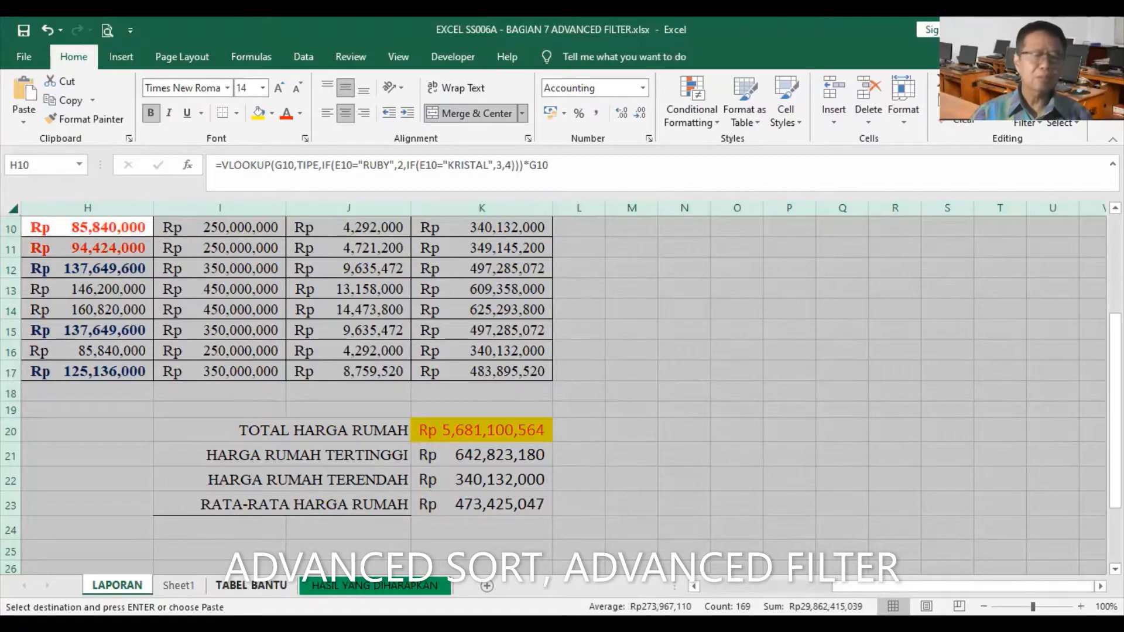
click(178, 585)
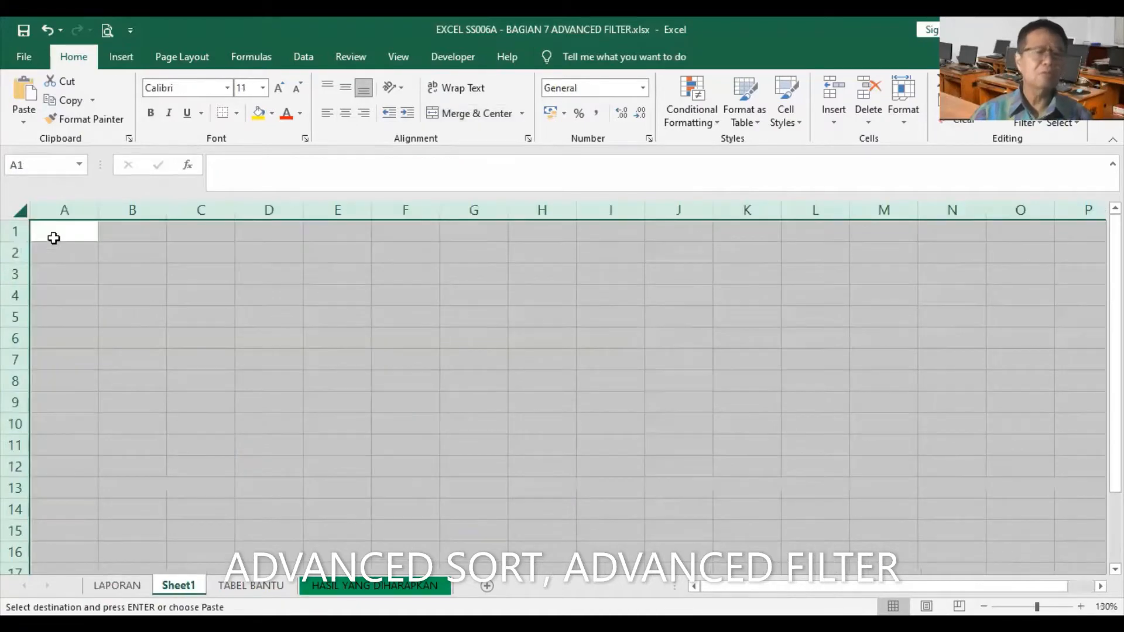
click(24, 97)
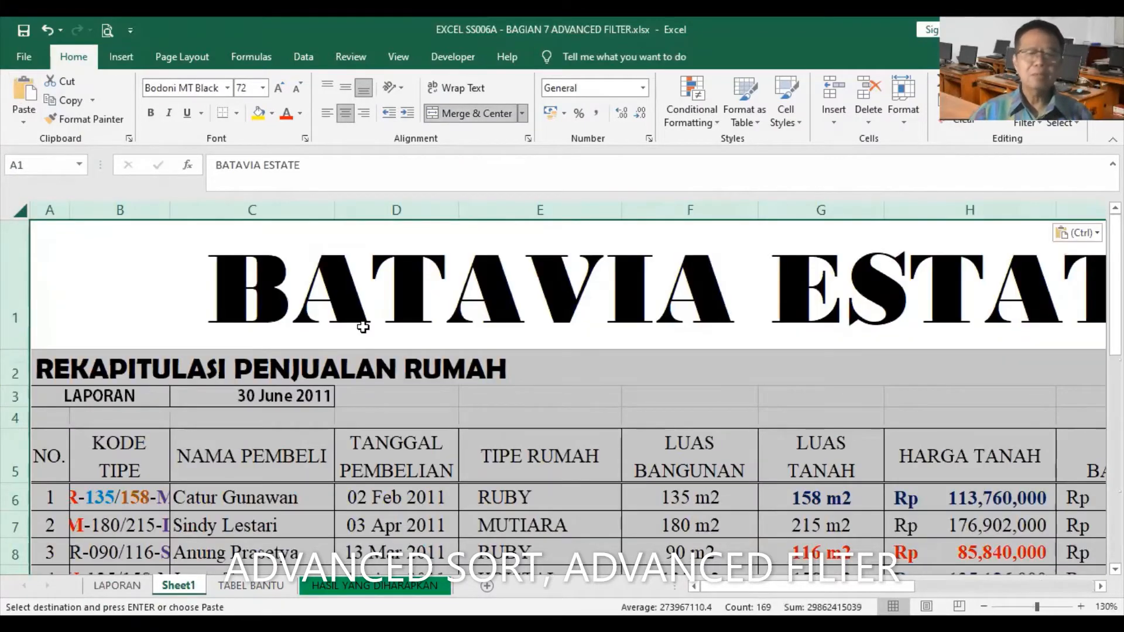
Delete rows 18 to 24 holding the REKAPITULASI TIPE RUMAH summary below the sales table on Sheet1.
scroll(363, 326, down, 3)
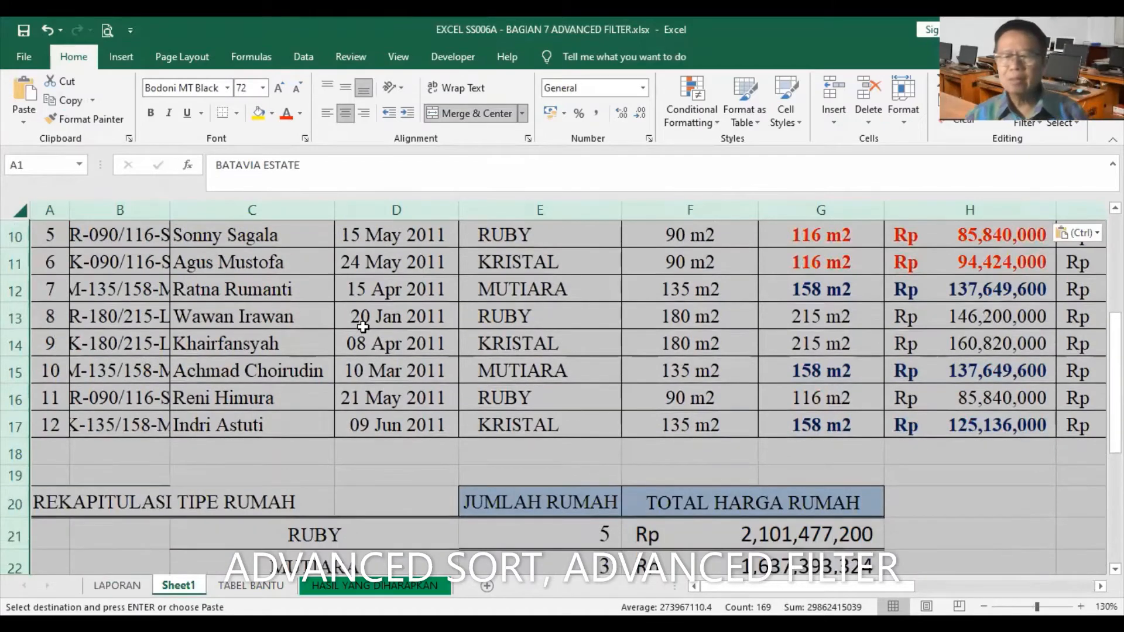
scroll(363, 326, up, 1)
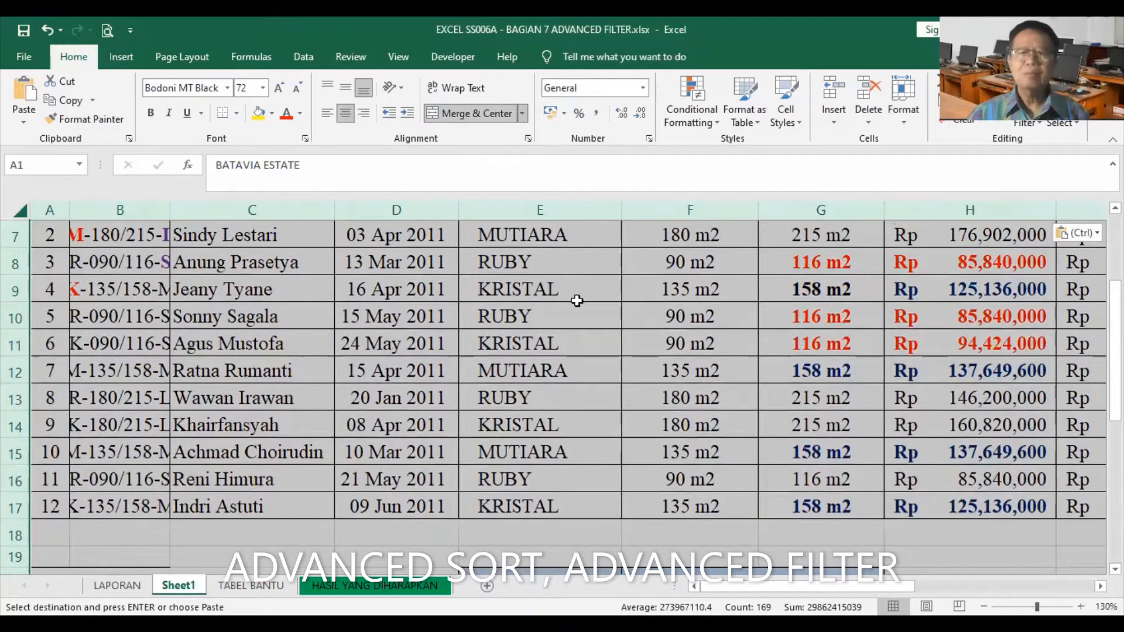
scroll(516, 314, up, 1)
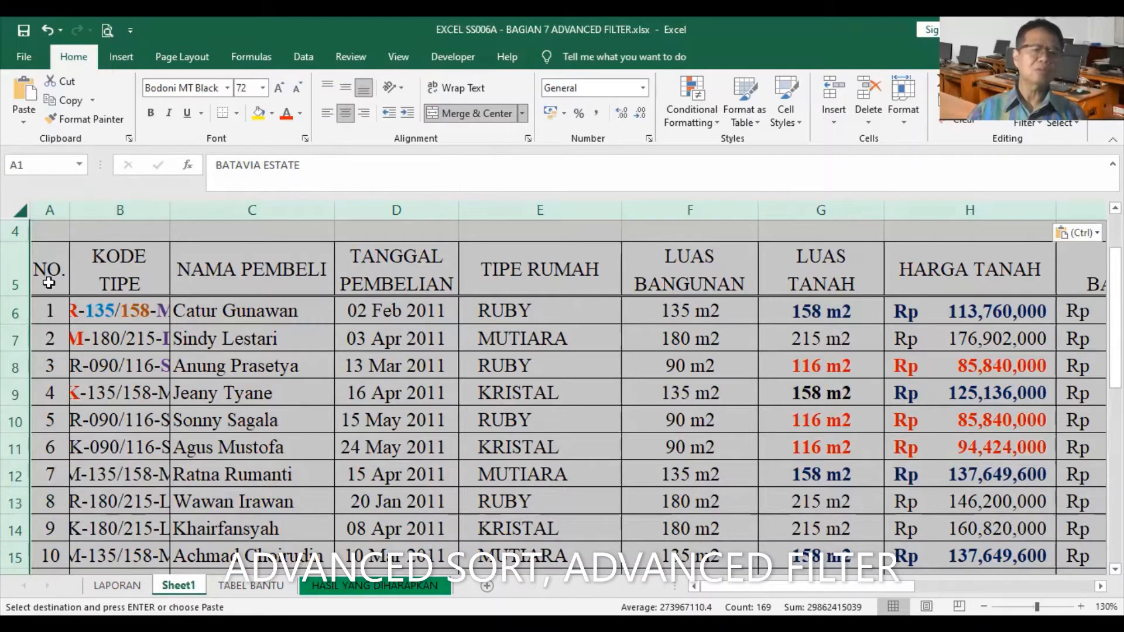
scroll(192, 378, down, 3)
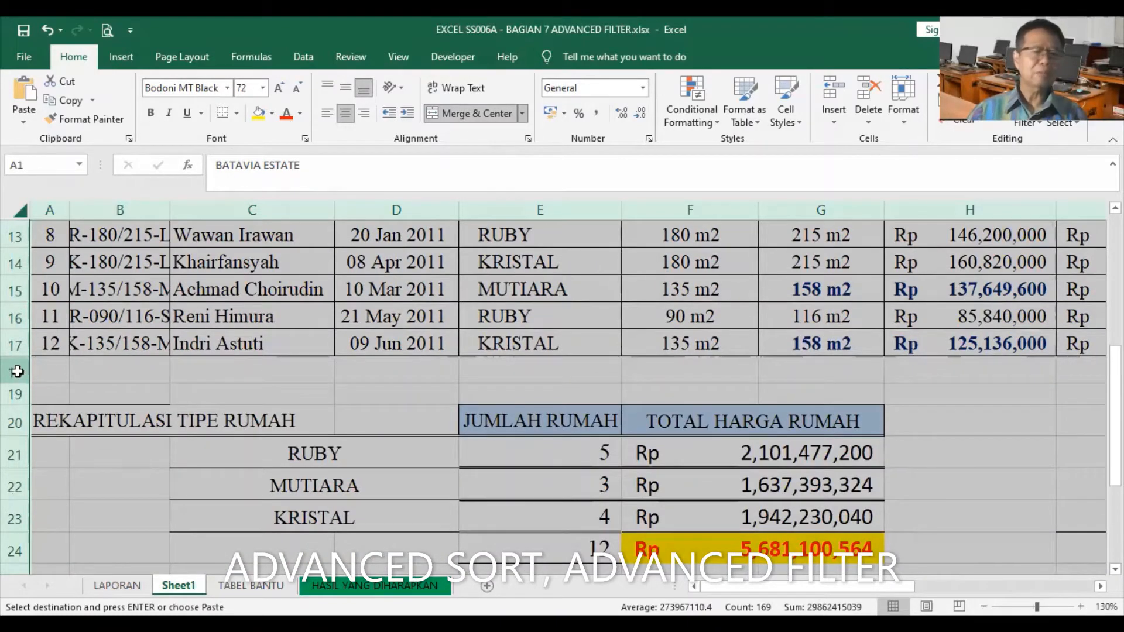
drag(13, 373, 9, 556)
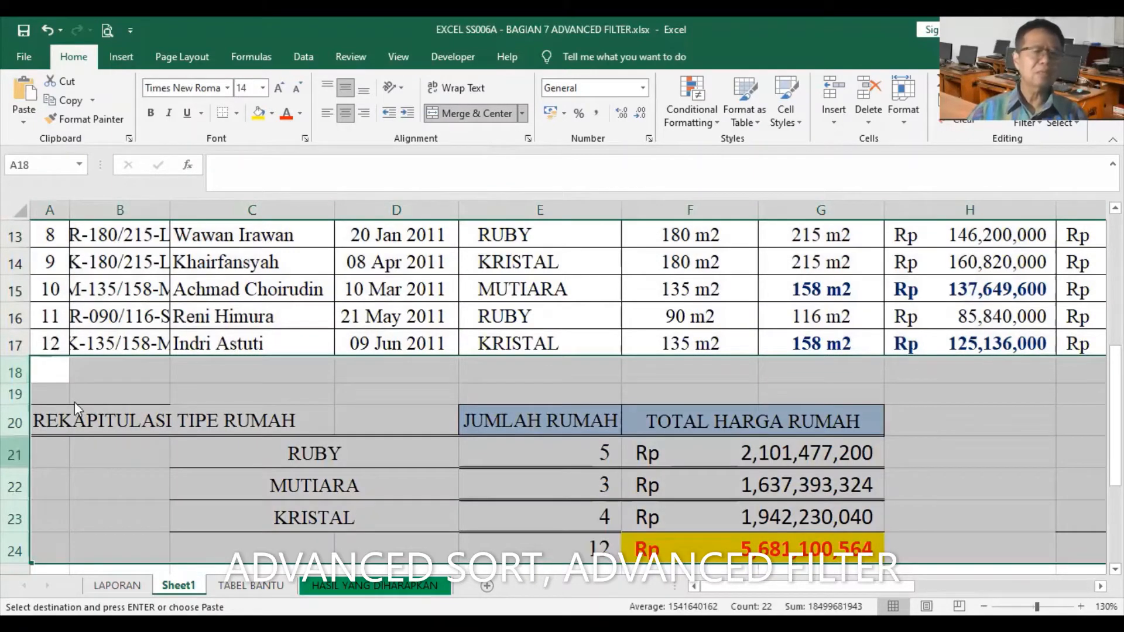
right_click(13, 454)
click(89, 341)
click(379, 413)
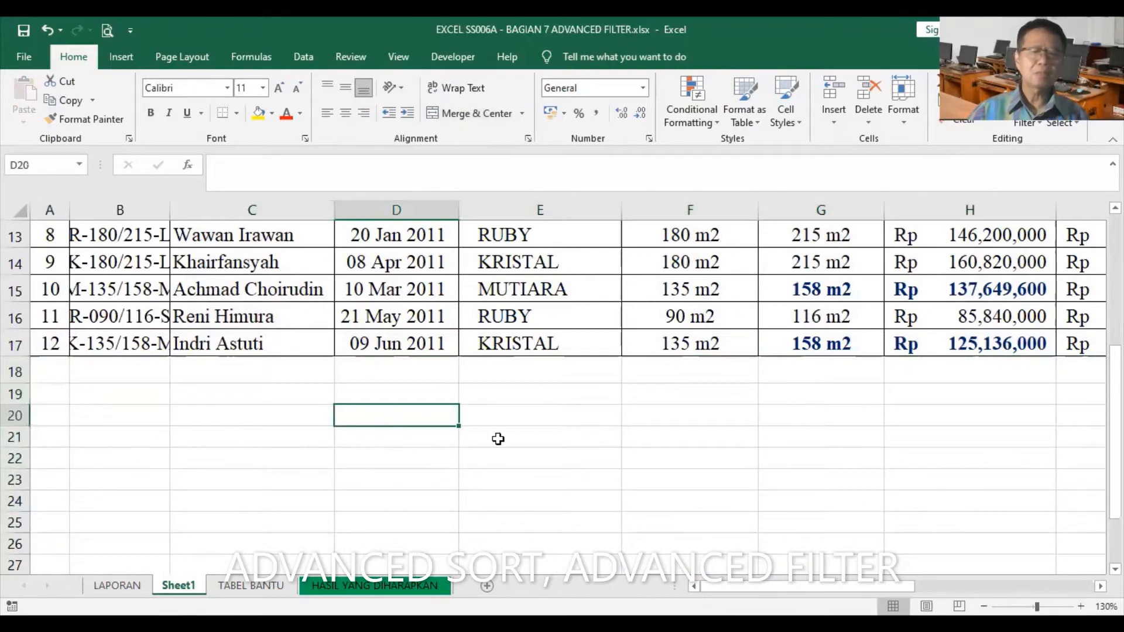
Auto-fit the NO. and KODE TIPE columns (A and B) to the width of their contents.
scroll(496, 439, up, 2)
scroll(496, 436, up, 2)
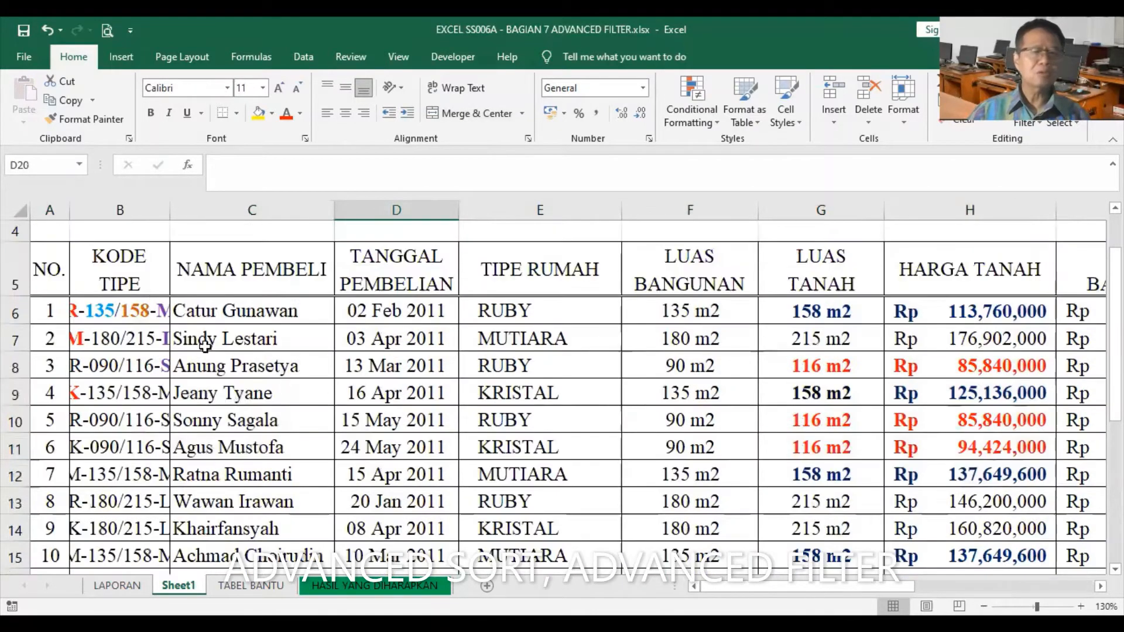
double_click(66, 205)
double_click(168, 206)
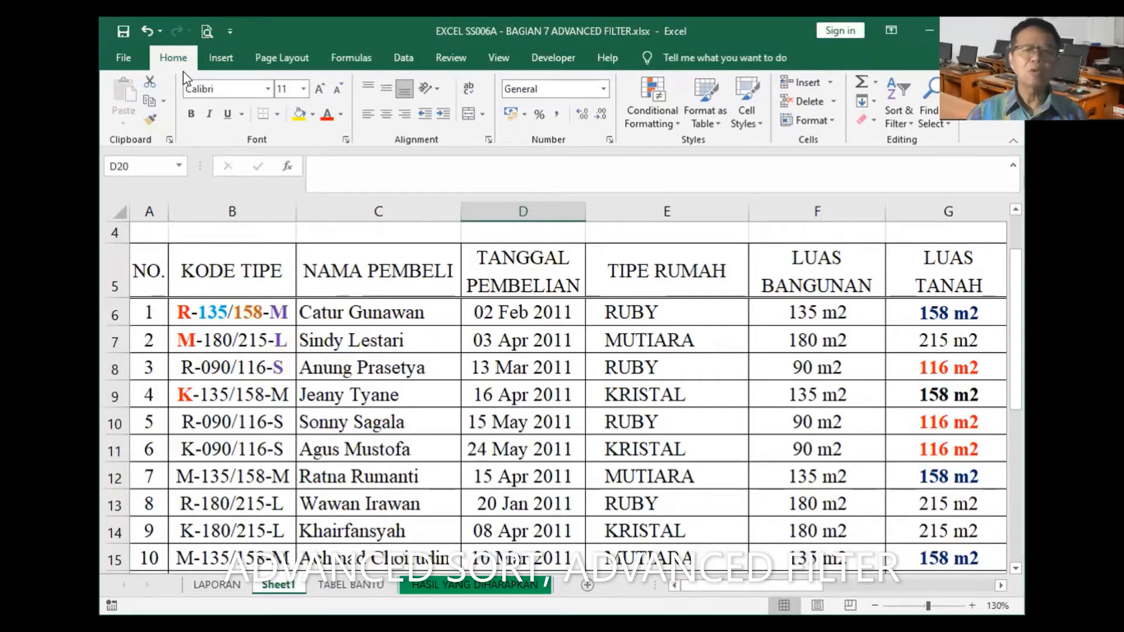
click(905, 106)
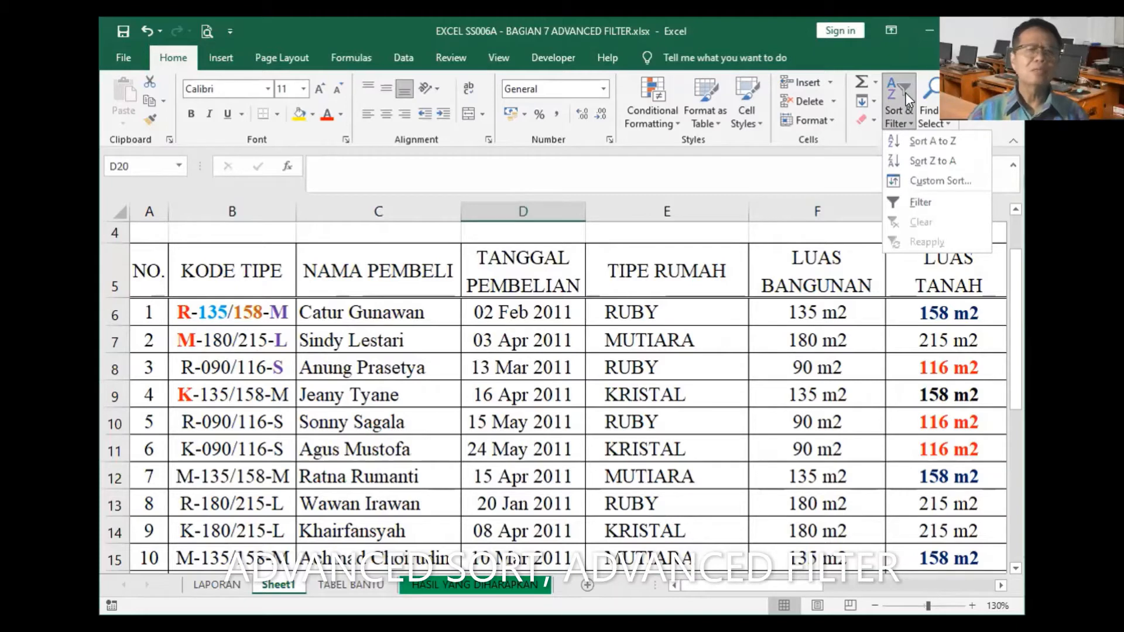
click(352, 31)
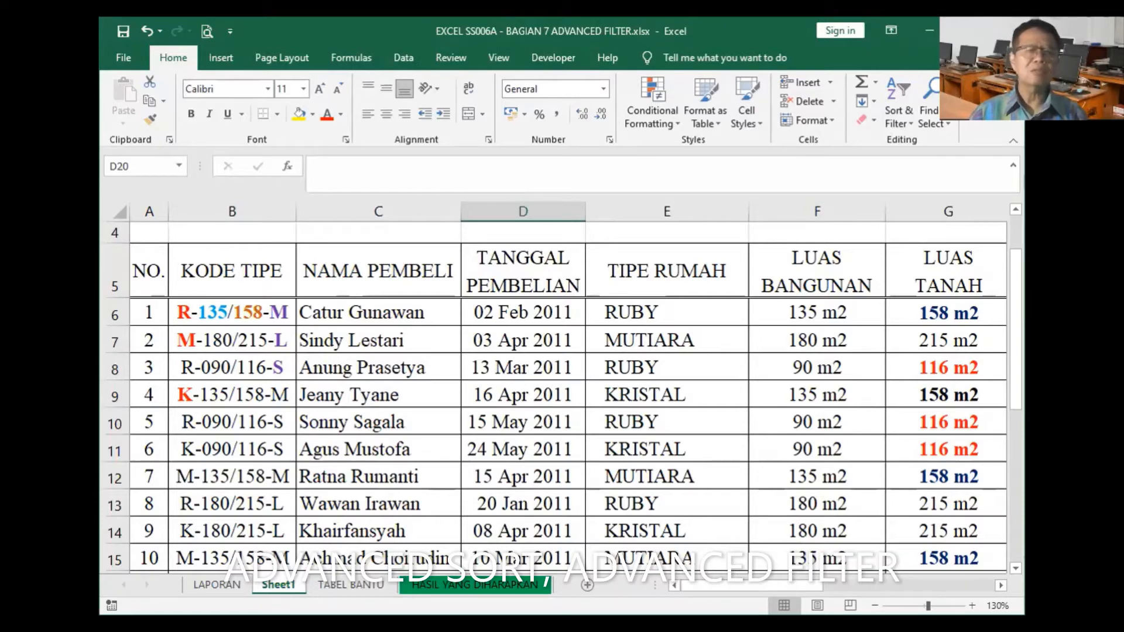
click(968, 31)
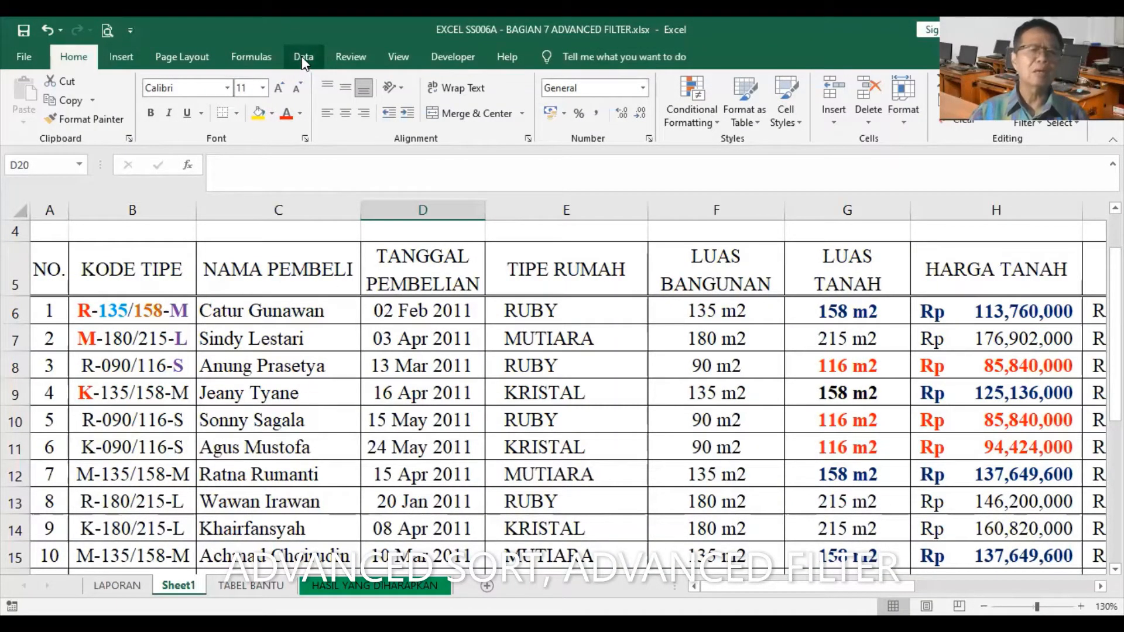
Sort the sales table in ascending order by the TIPE RUMAH column.
click(302, 57)
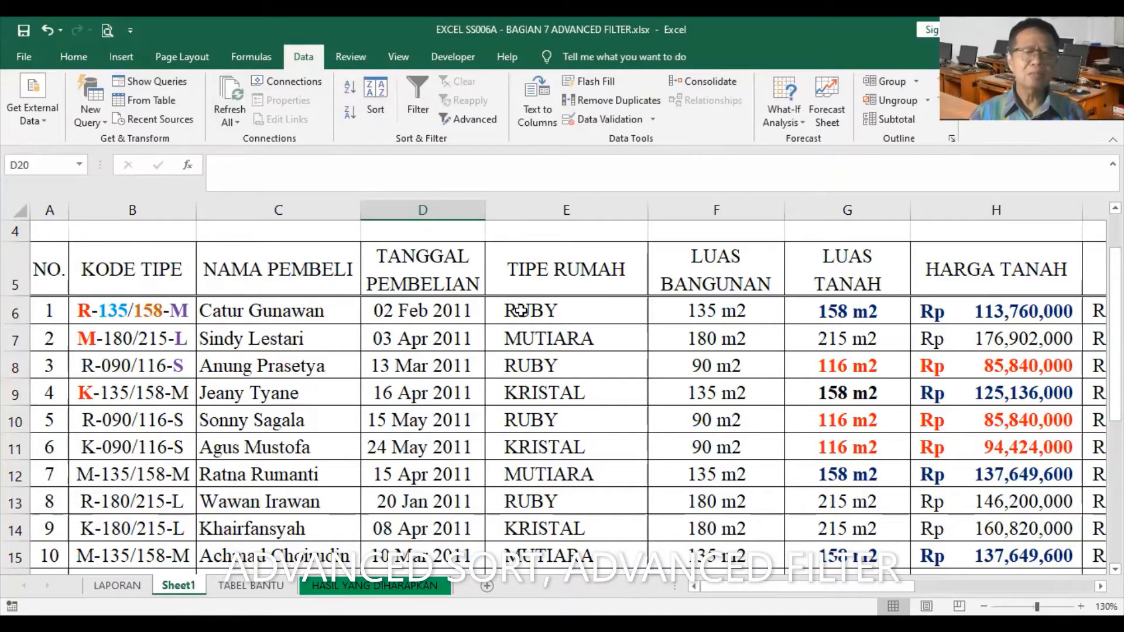
click(523, 366)
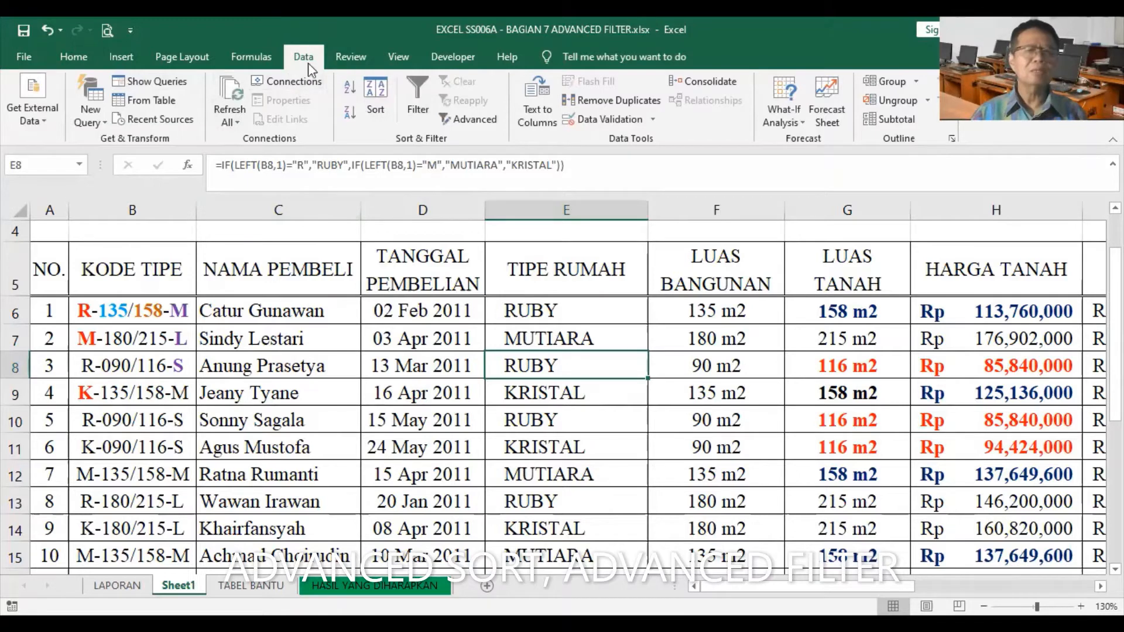
click(564, 447)
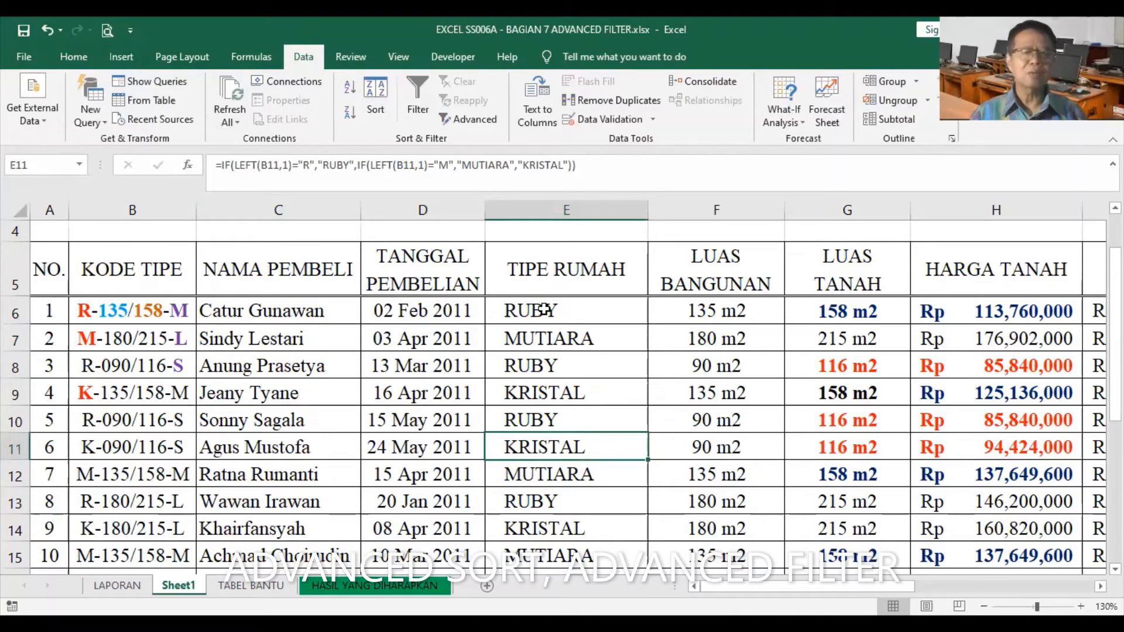
click(563, 423)
click(557, 340)
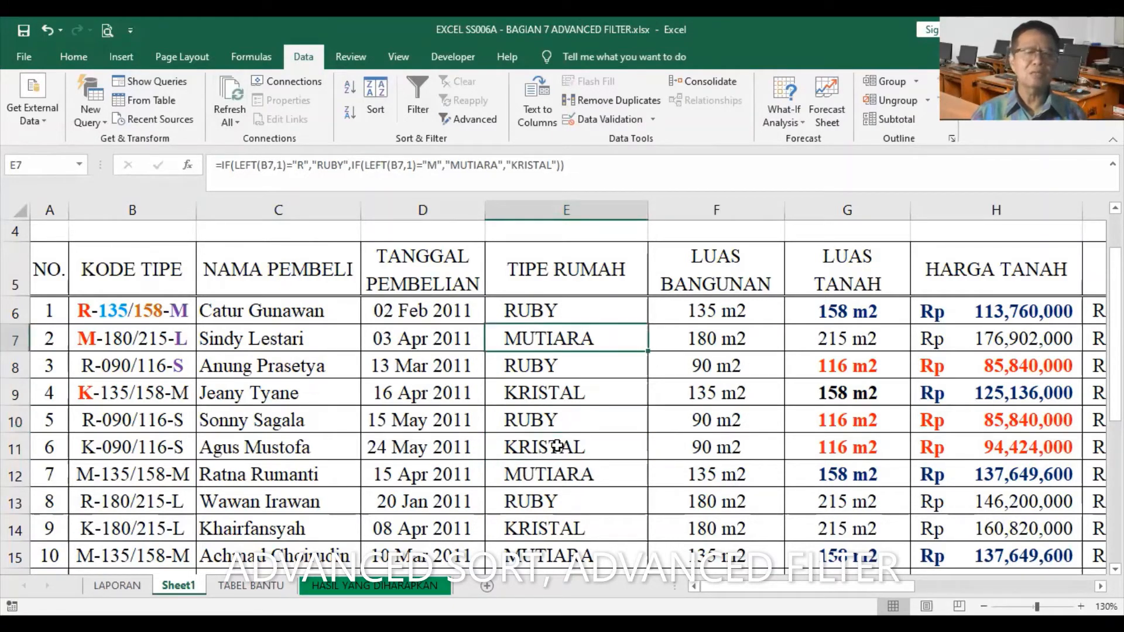
click(558, 446)
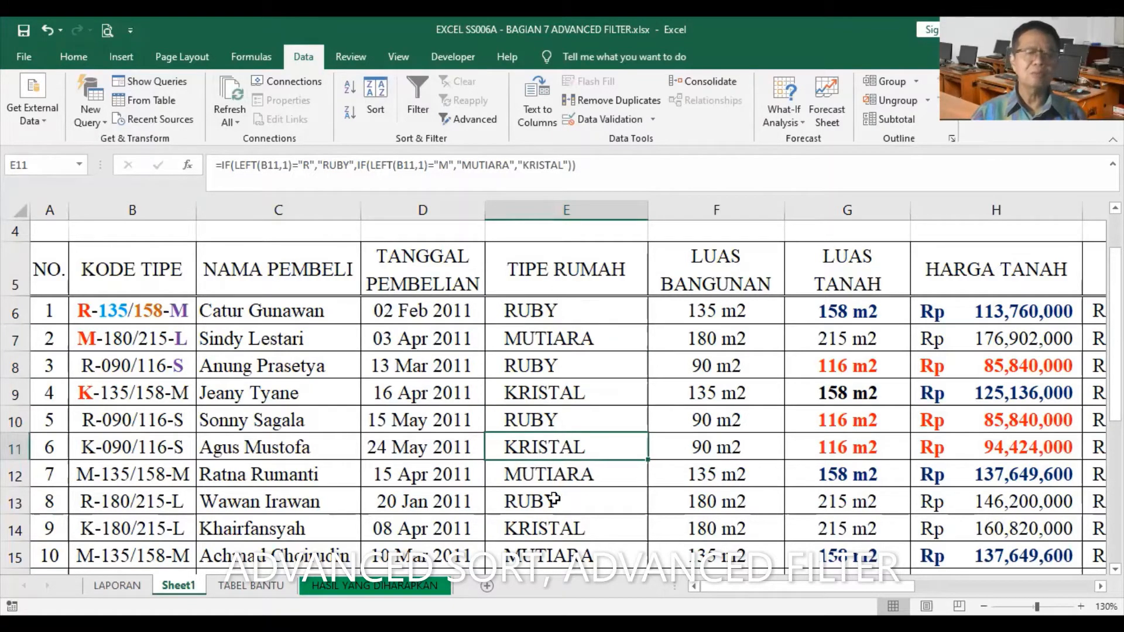
click(540, 400)
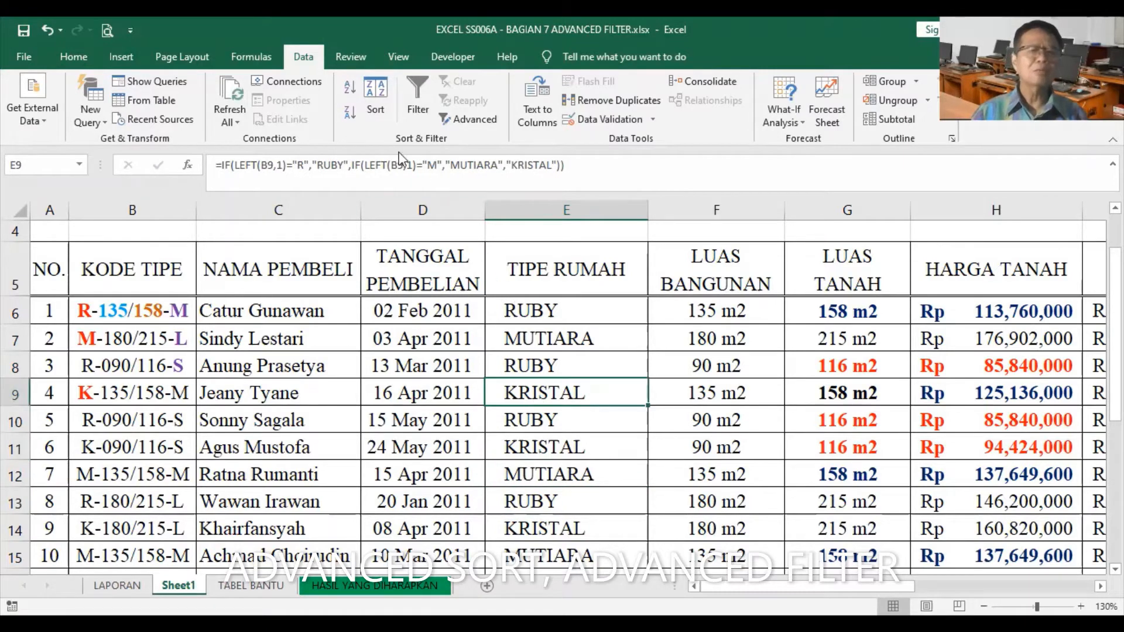
click(349, 93)
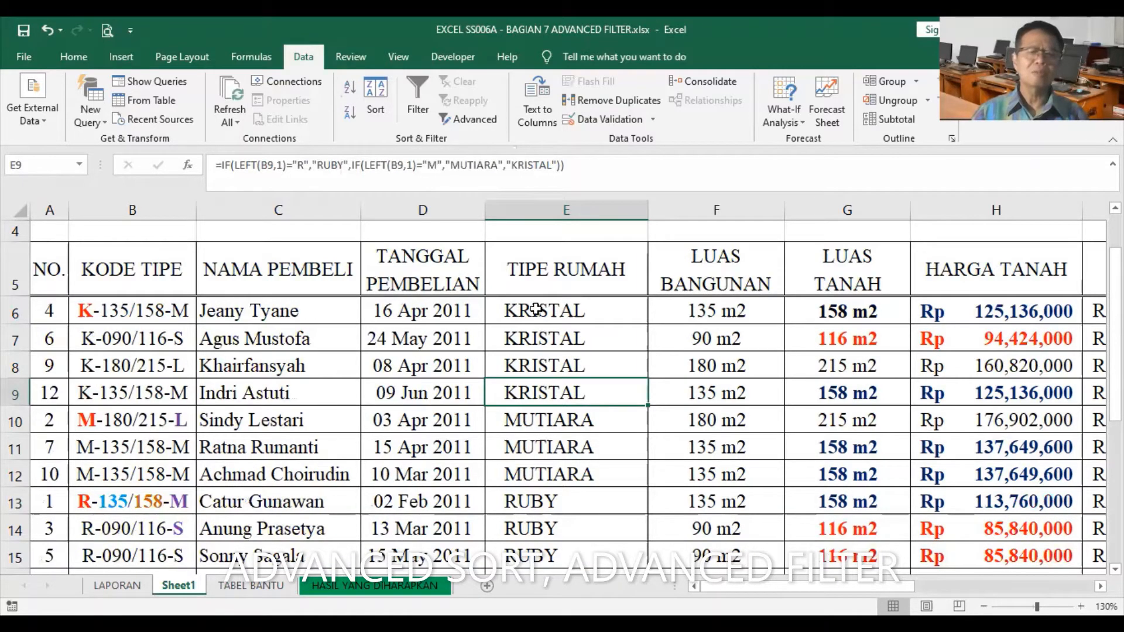
drag(550, 309, 562, 556)
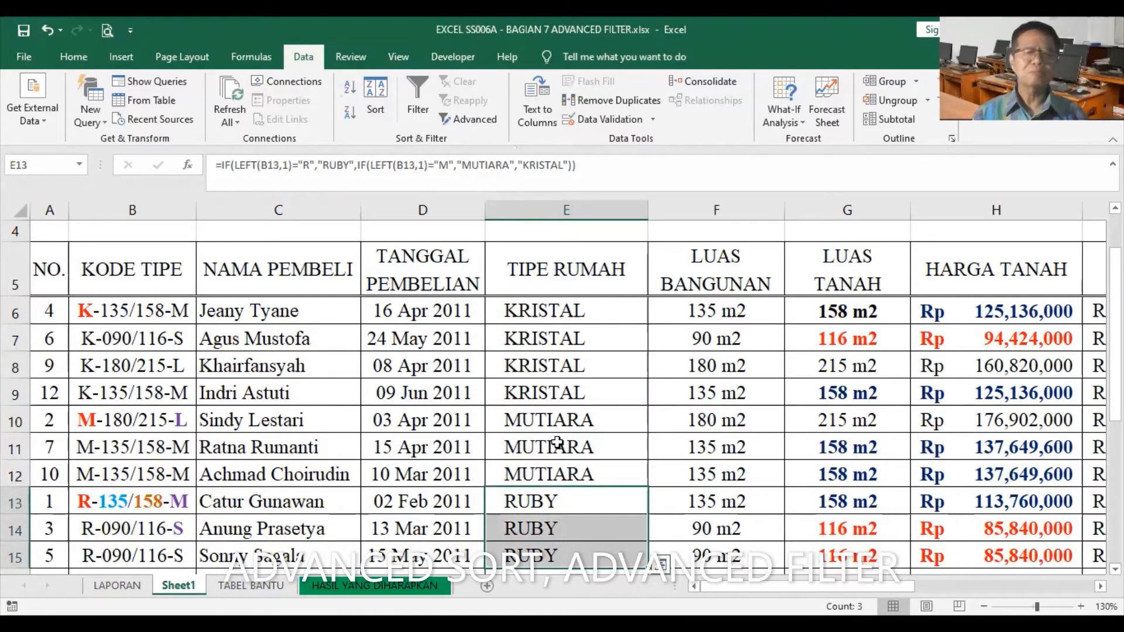
Sort the sales table in descending order by the NAMA PEMBELI column.
click(275, 413)
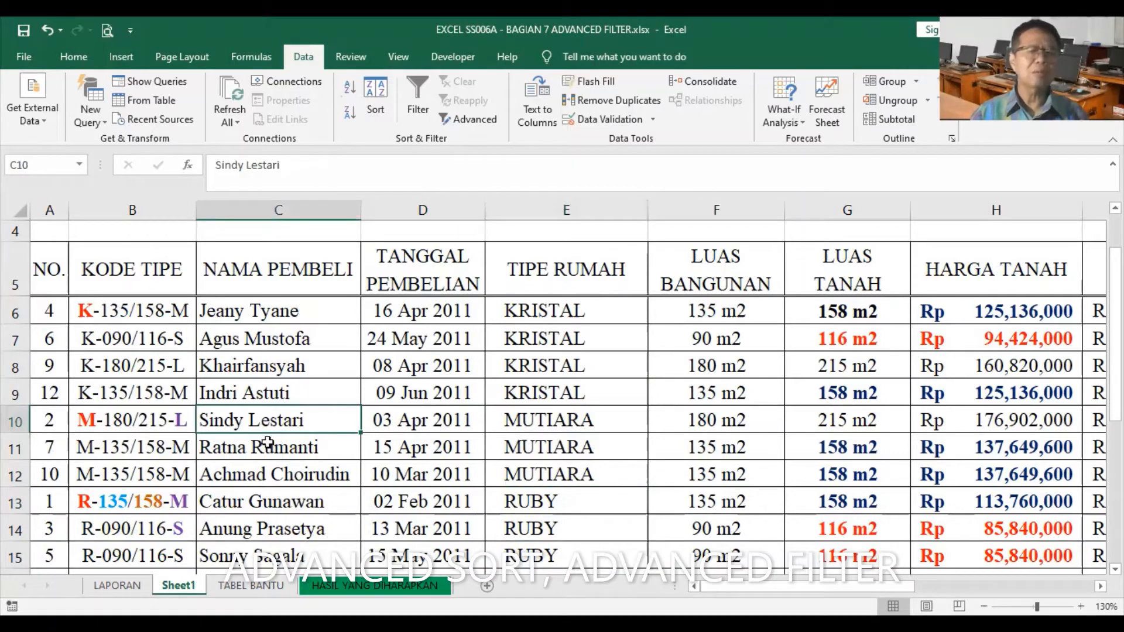
click(271, 376)
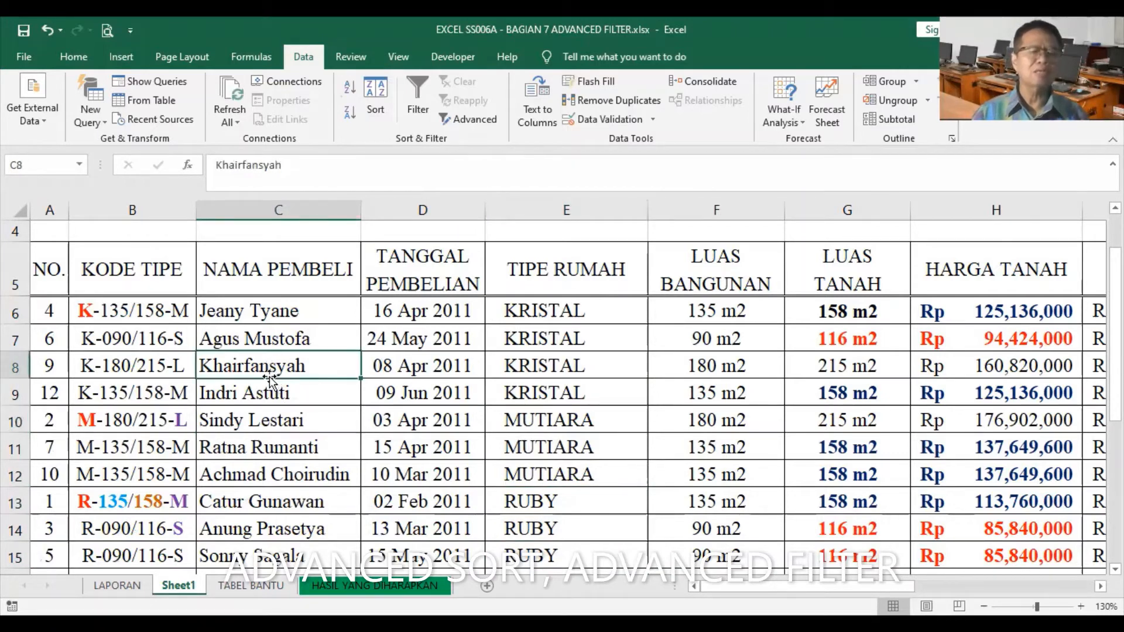
click(349, 117)
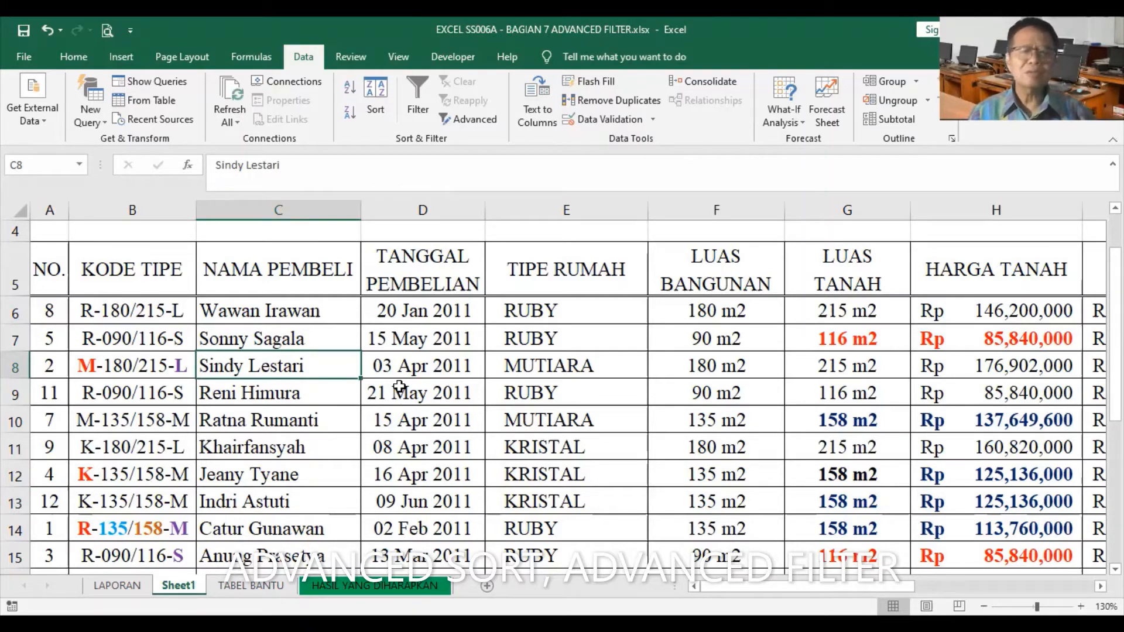
Sort the sales table in ascending order by the TIPE RUMAH column.
click(583, 398)
key(Up)
key(Up)
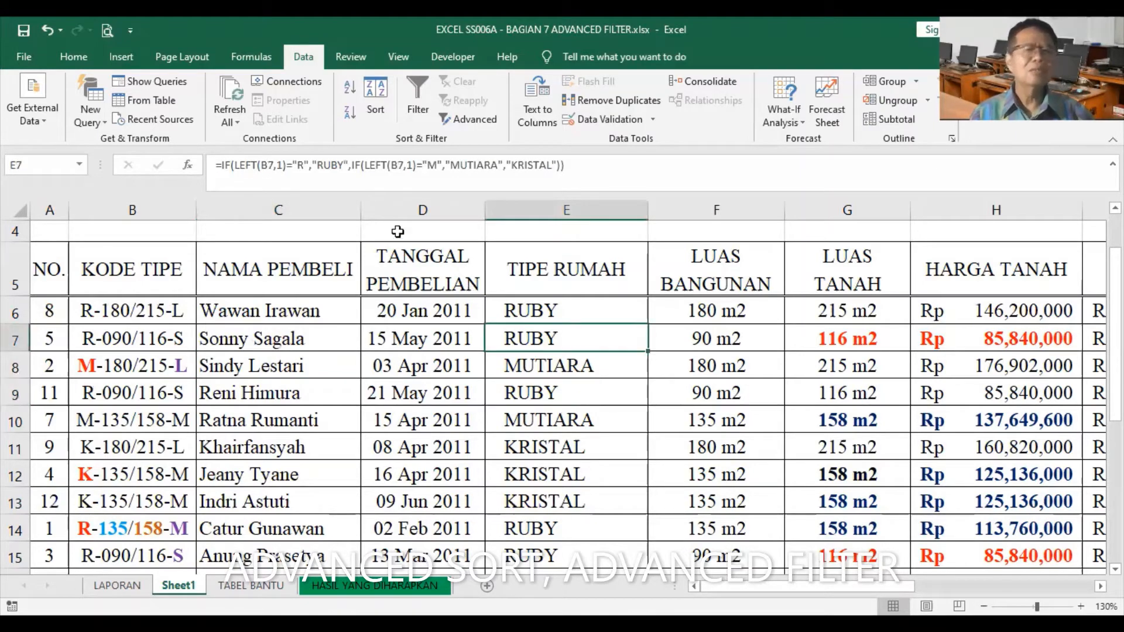
click(350, 94)
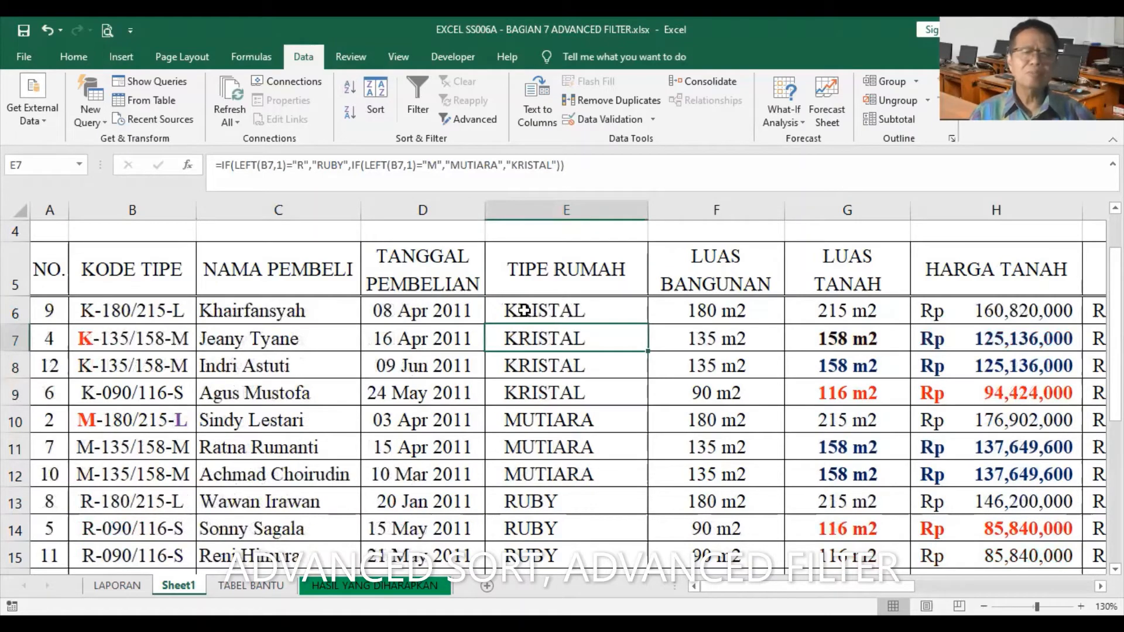
Fill the TIPE RUMAH, LUAS BANGUNAN and LUAS TANAH cells of the KRISTAL rows (E6:G9) with yellow.
click(524, 310)
key(shift+Down)
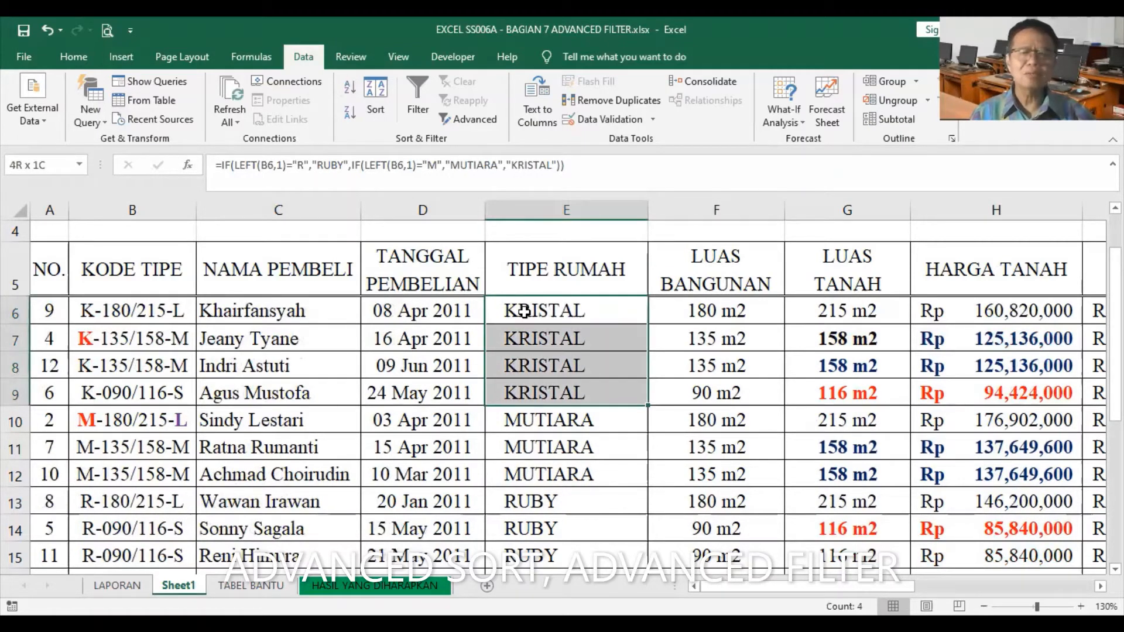
drag(524, 312, 524, 312)
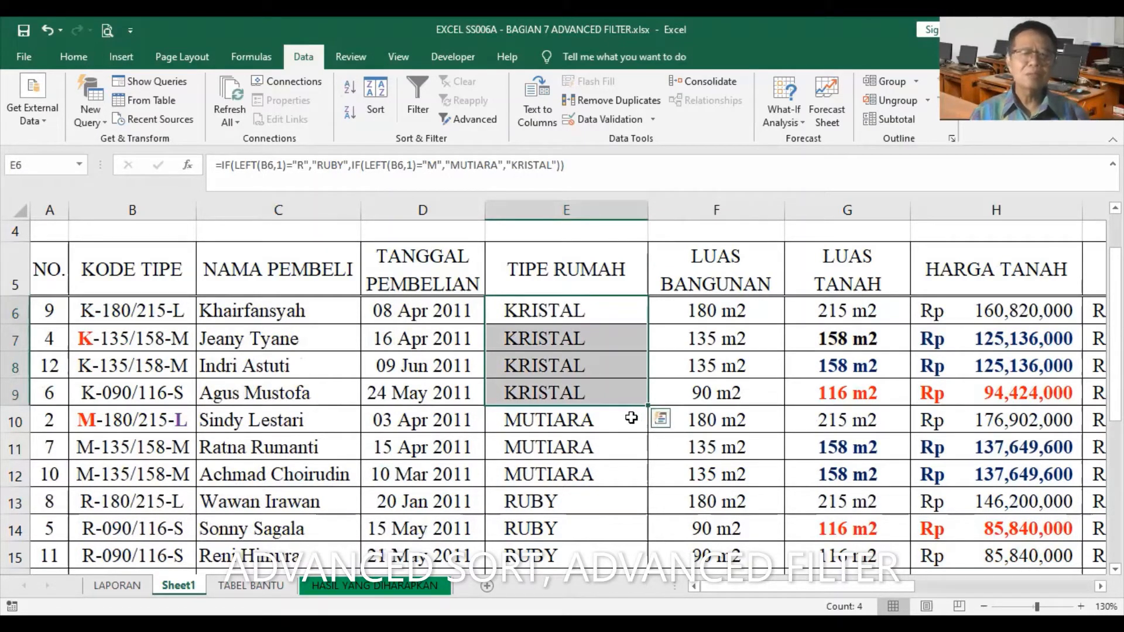
click(74, 57)
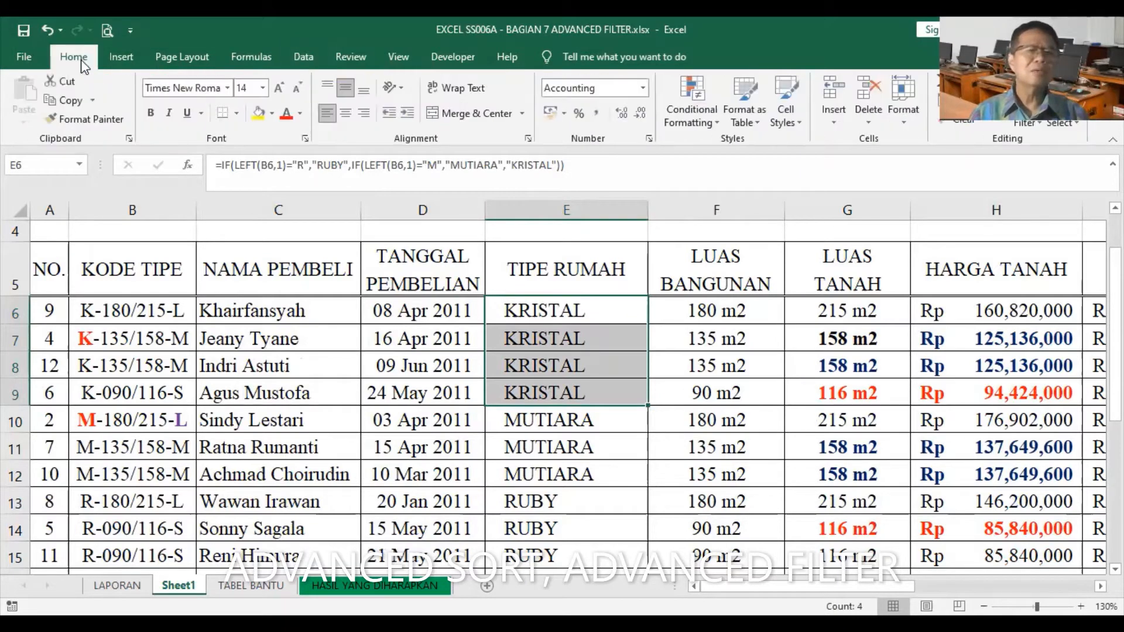
click(264, 115)
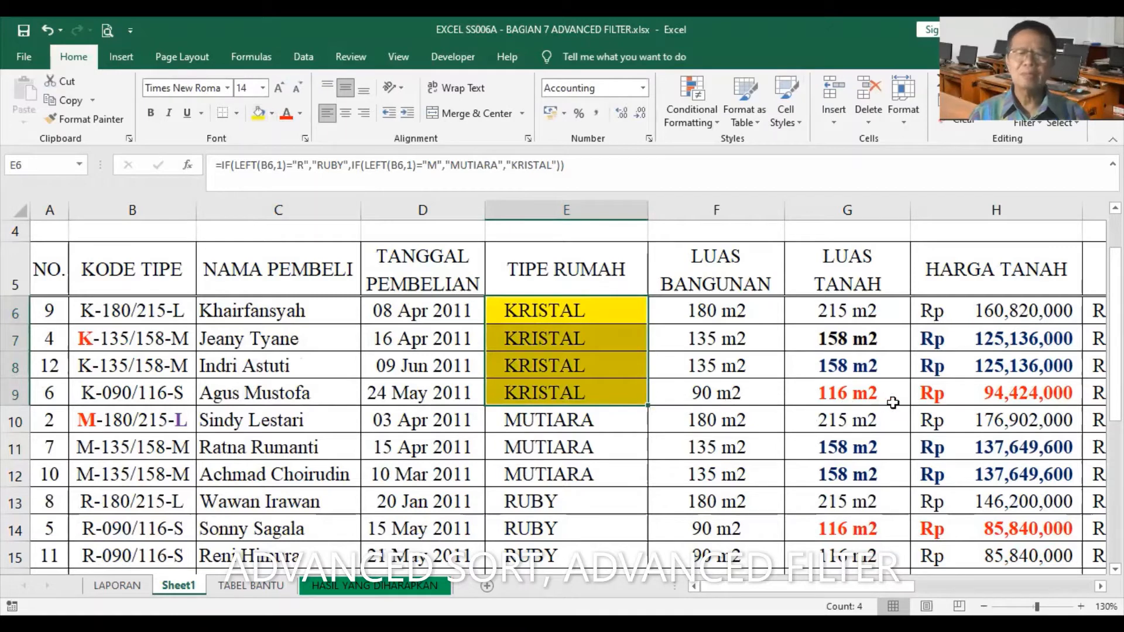
shift+click(985, 397)
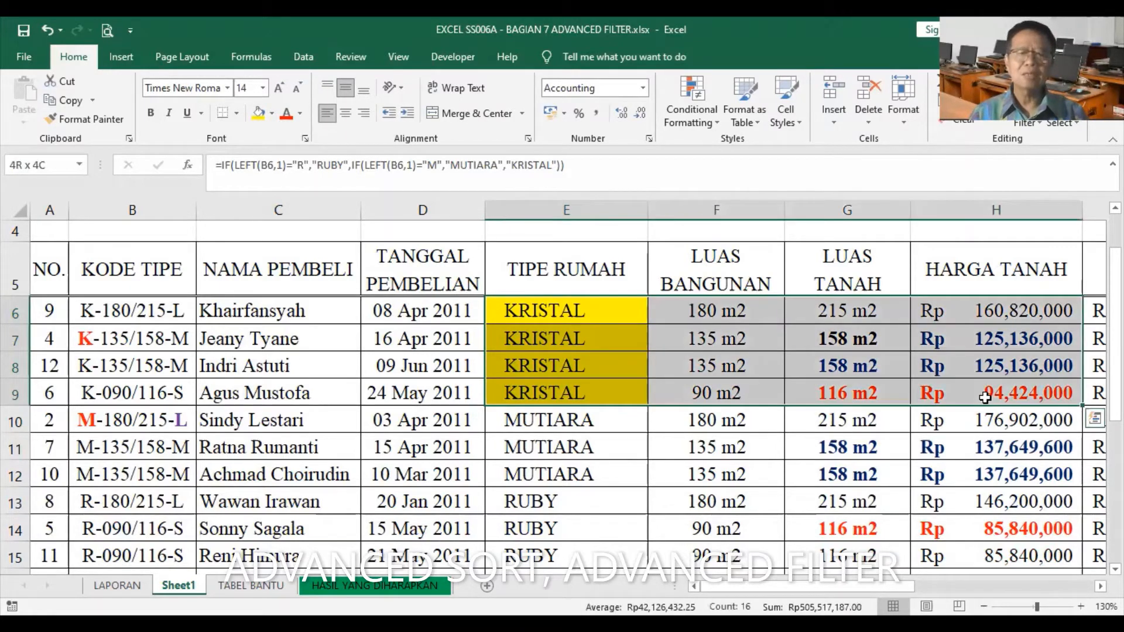
drag(985, 397, 895, 401)
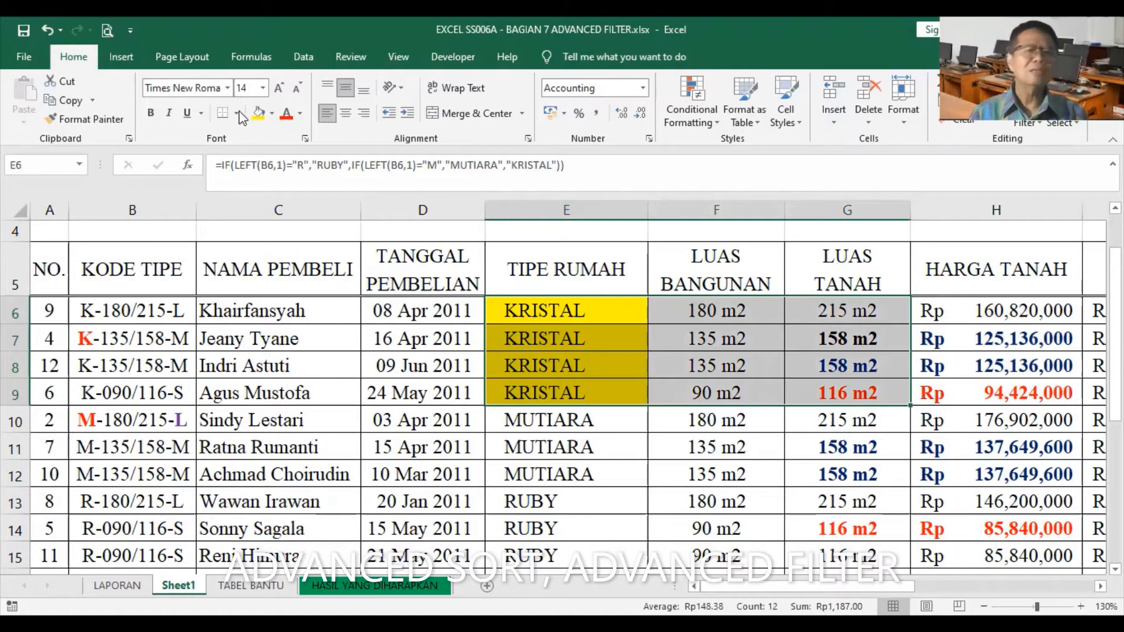
click(260, 113)
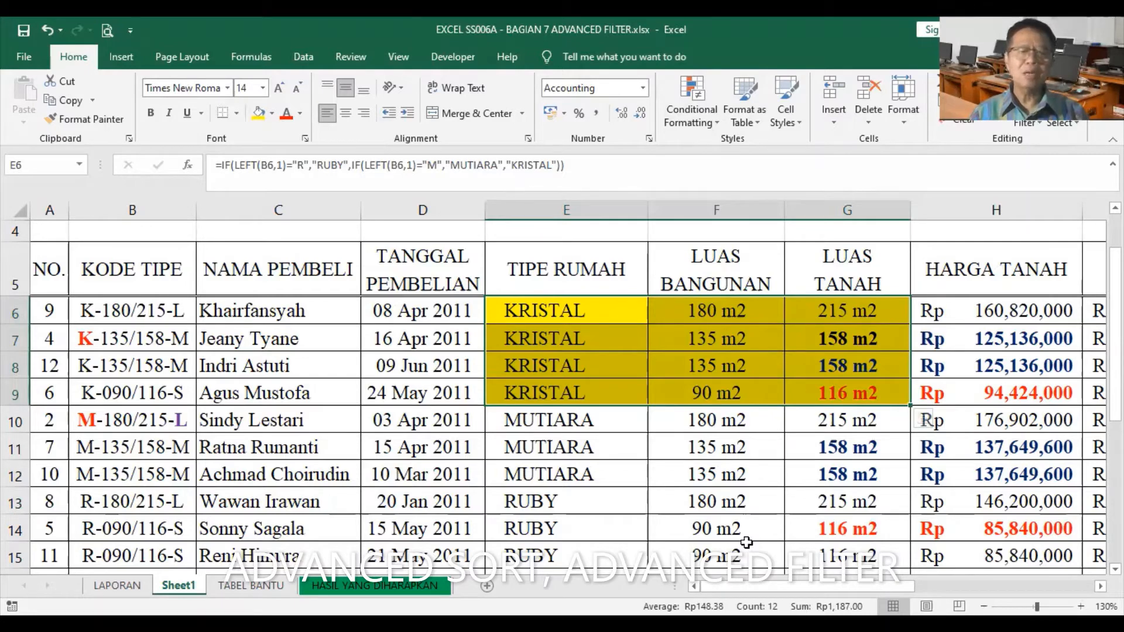
Fill the TIPE RUMAH, LUAS BANGUNAN and LUAS TANAH cells of the MUTIARA rows (E10:G12) with light green.
click(545, 420)
ctrl+click(838, 474)
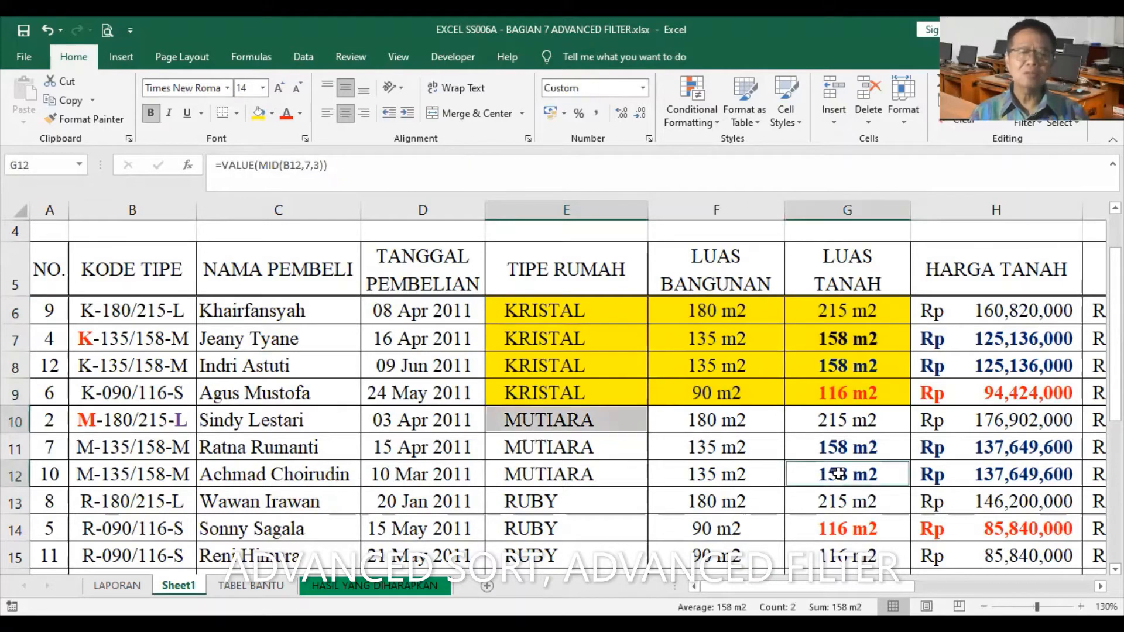
click(606, 419)
shift+click(826, 466)
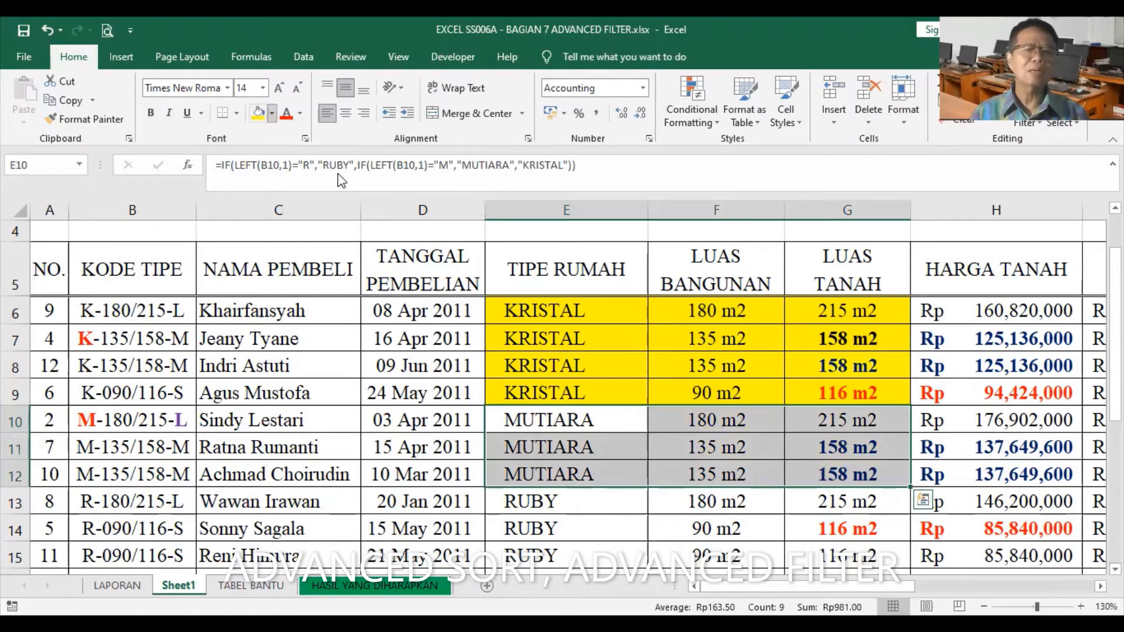
click(273, 115)
click(379, 178)
Fill the TIPE RUMAH, LUAS BANGUNAN and LUAS TANAH cells of the RUBY rows 13 to 15 with light blue.
click(584, 501)
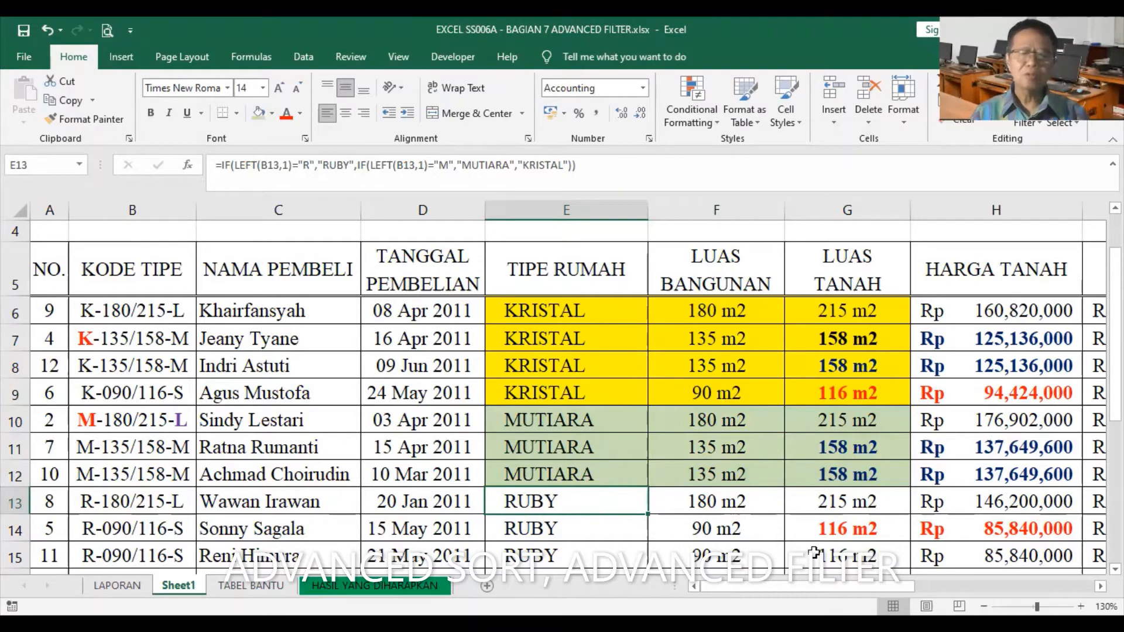
shift+click(855, 563)
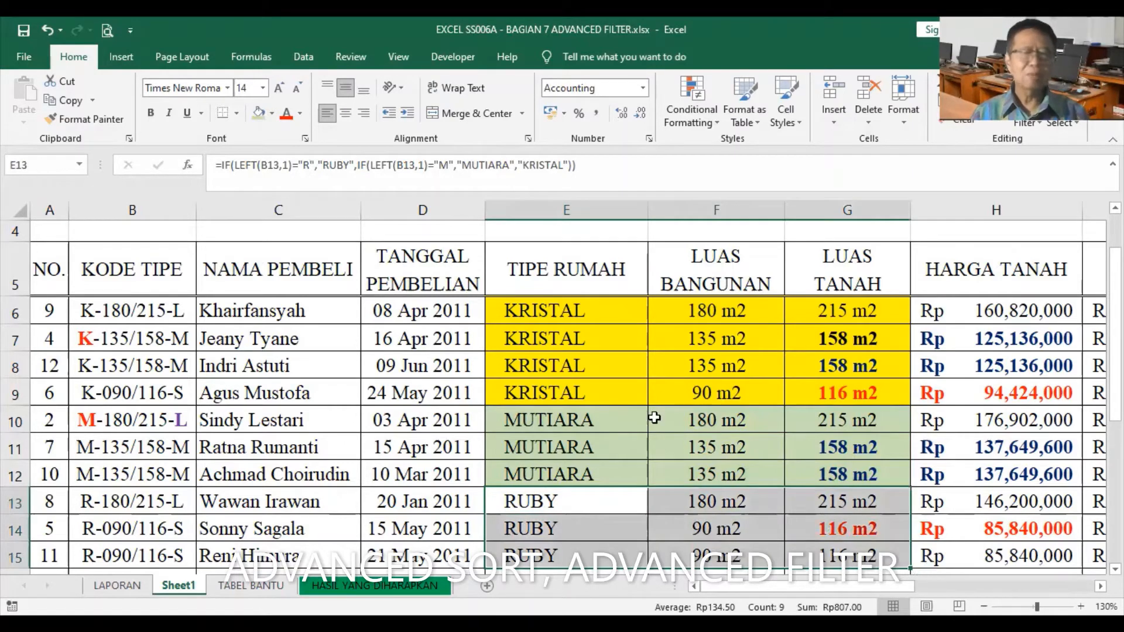
click(272, 116)
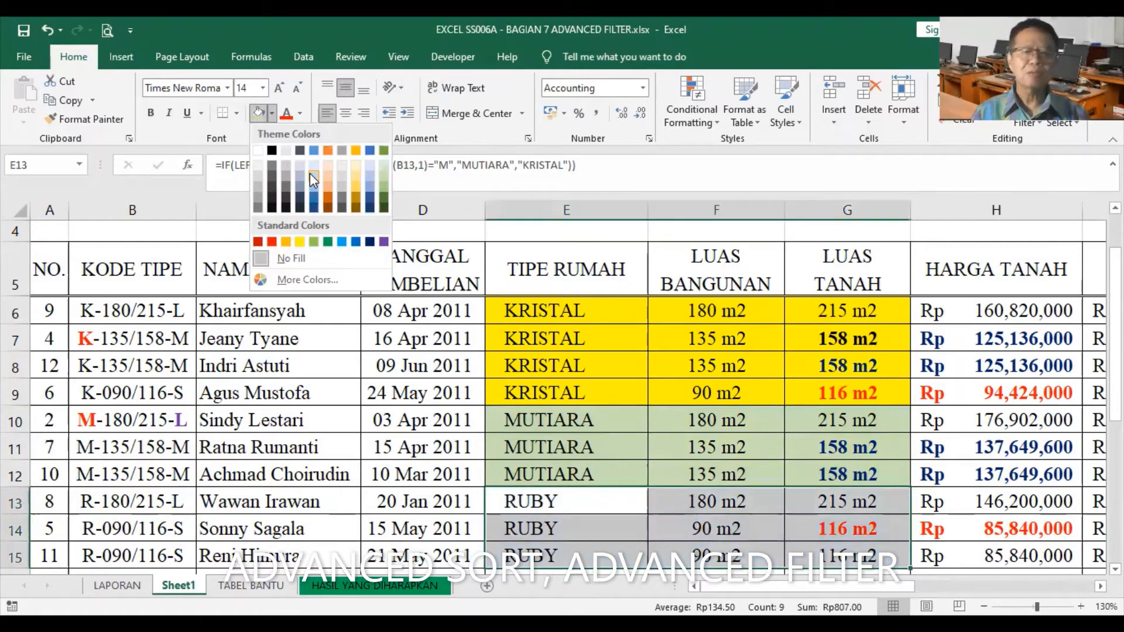
click(679, 529)
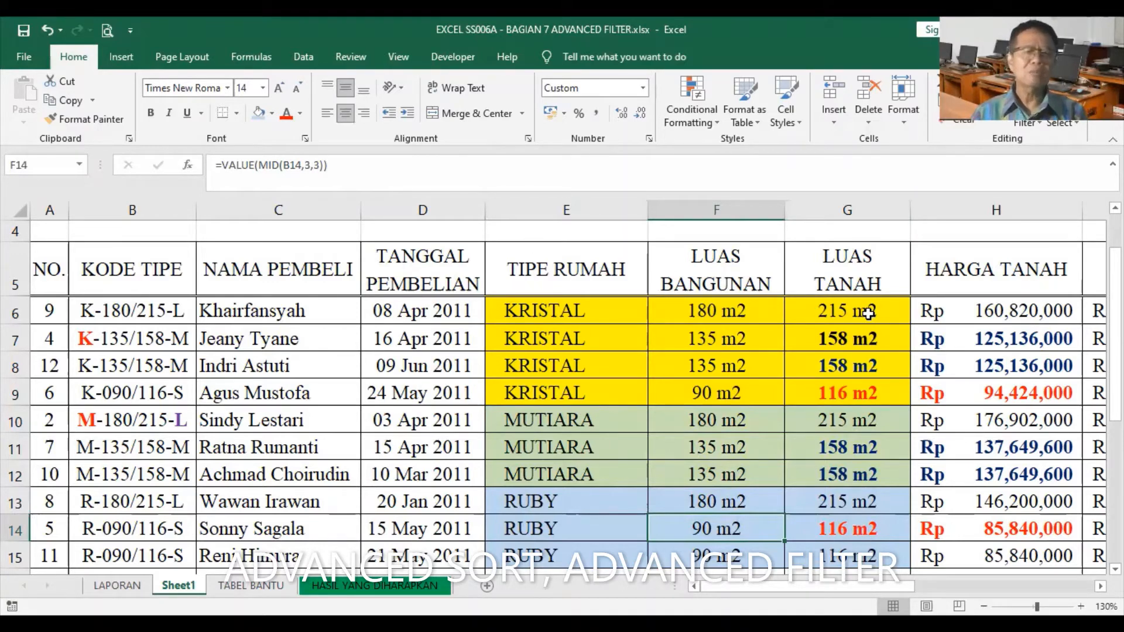
Sort the sales table by TIPE RUMAH from A to Z, with LUAS BANGUNAN from smallest to largest as the second level.
click(559, 365)
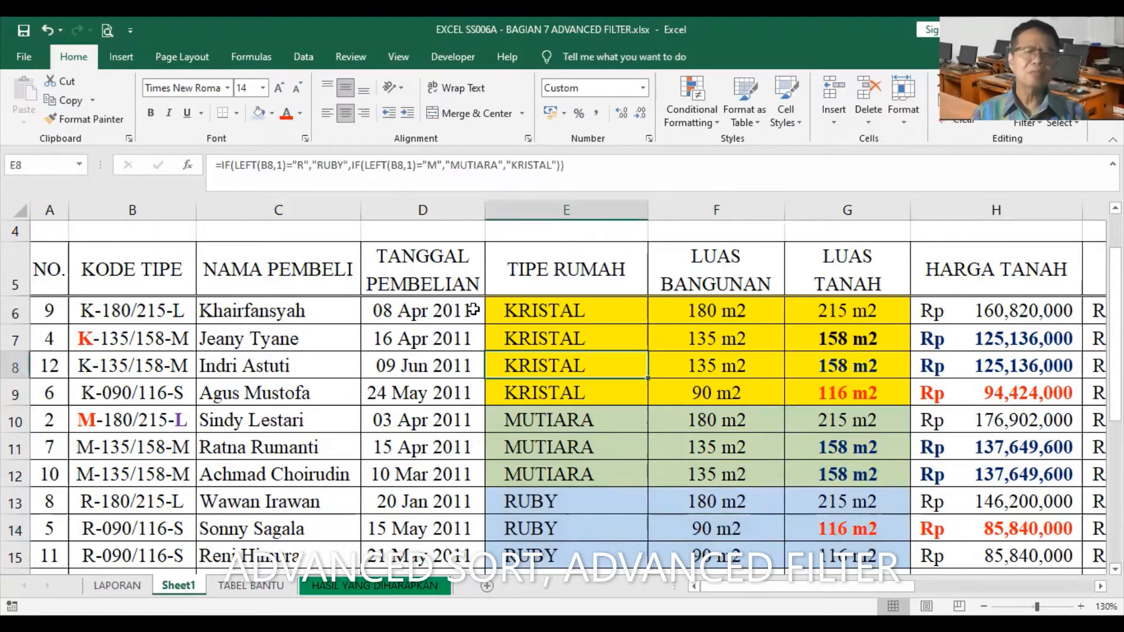
click(304, 52)
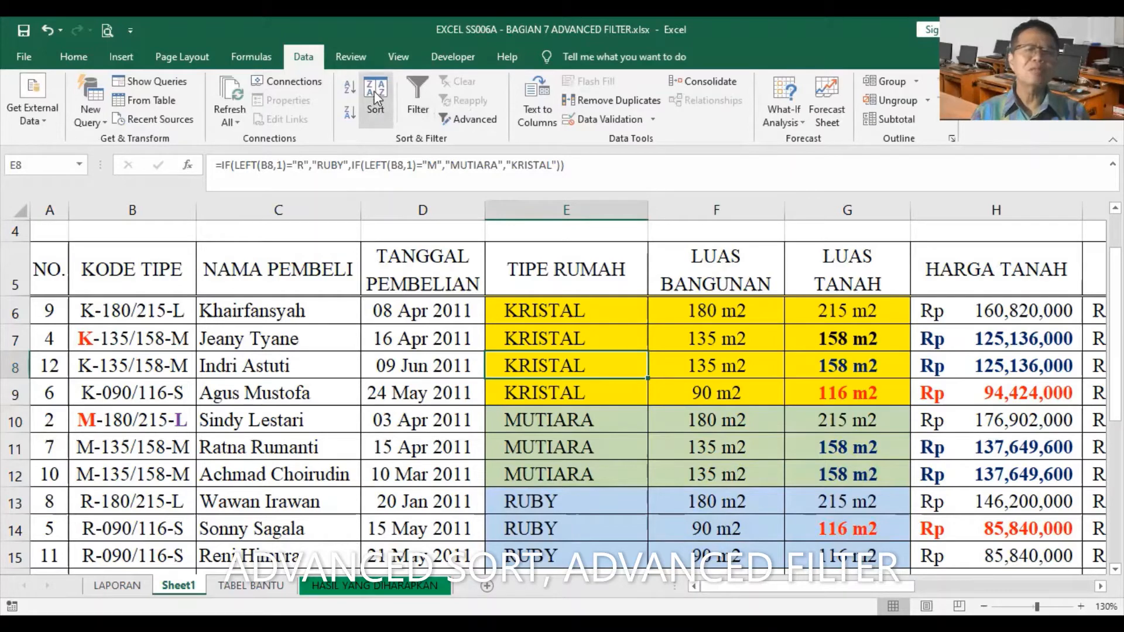
click(386, 102)
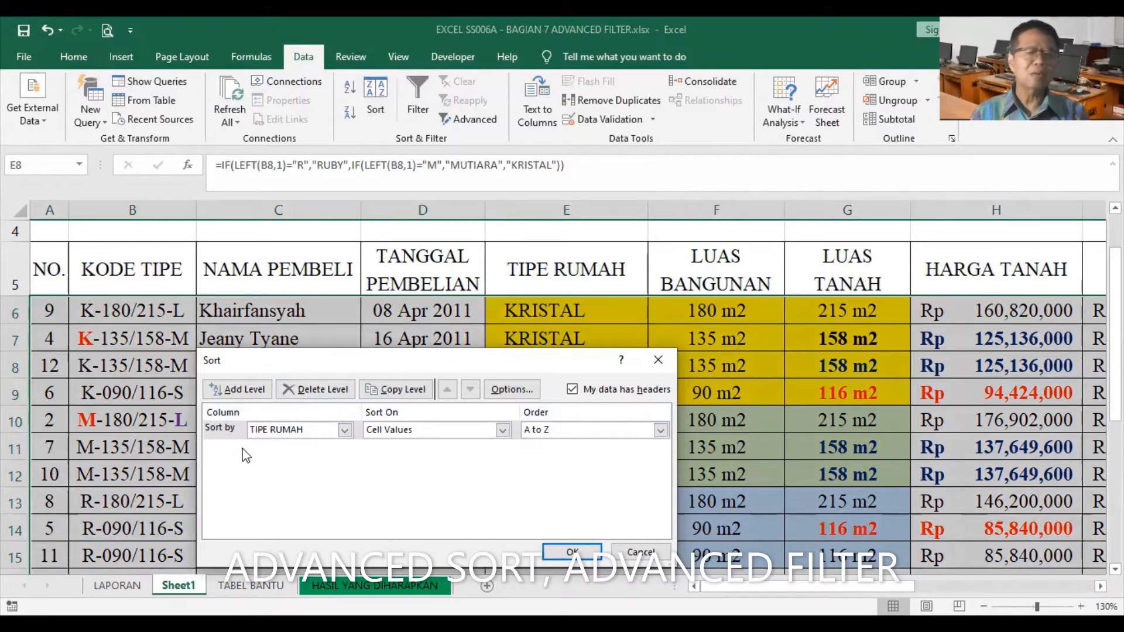
click(236, 390)
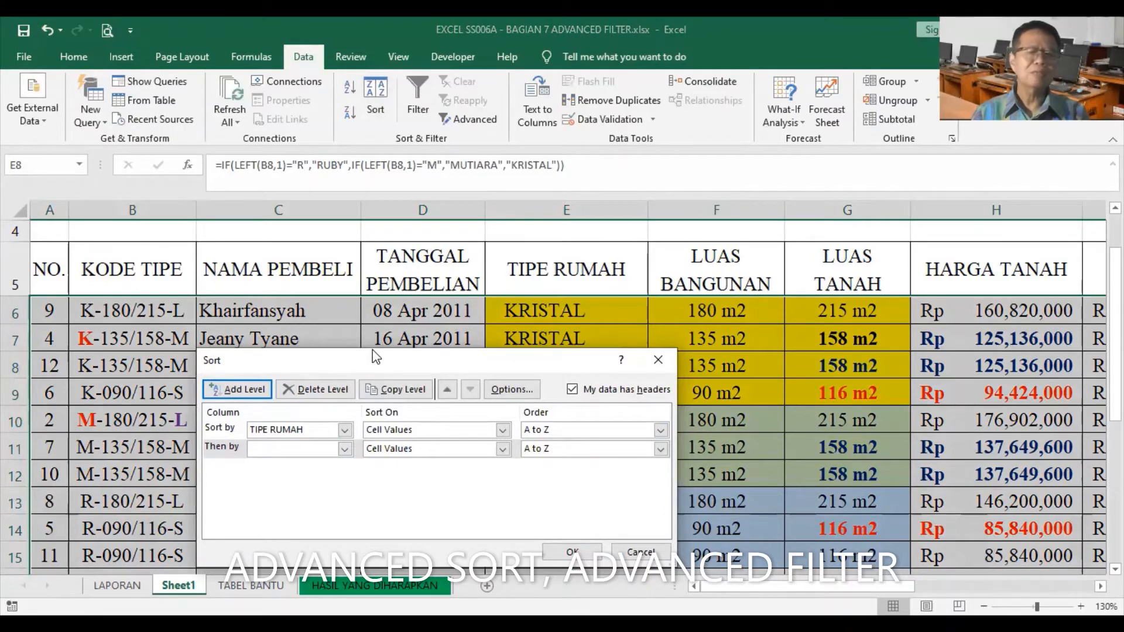
drag(376, 357, 417, 256)
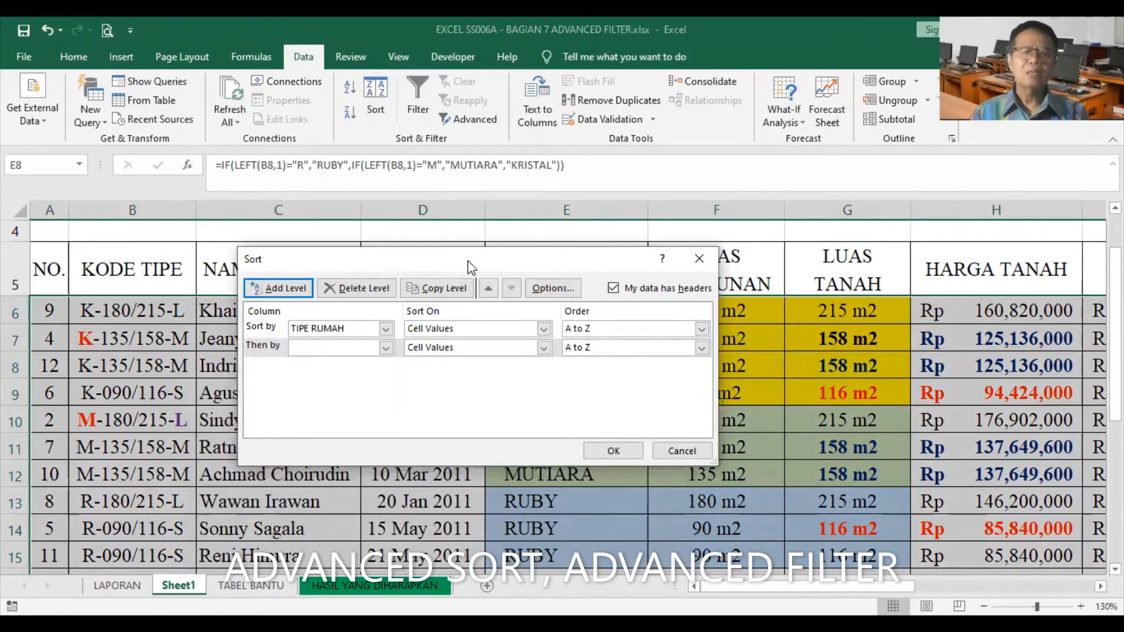
drag(468, 261, 411, 261)
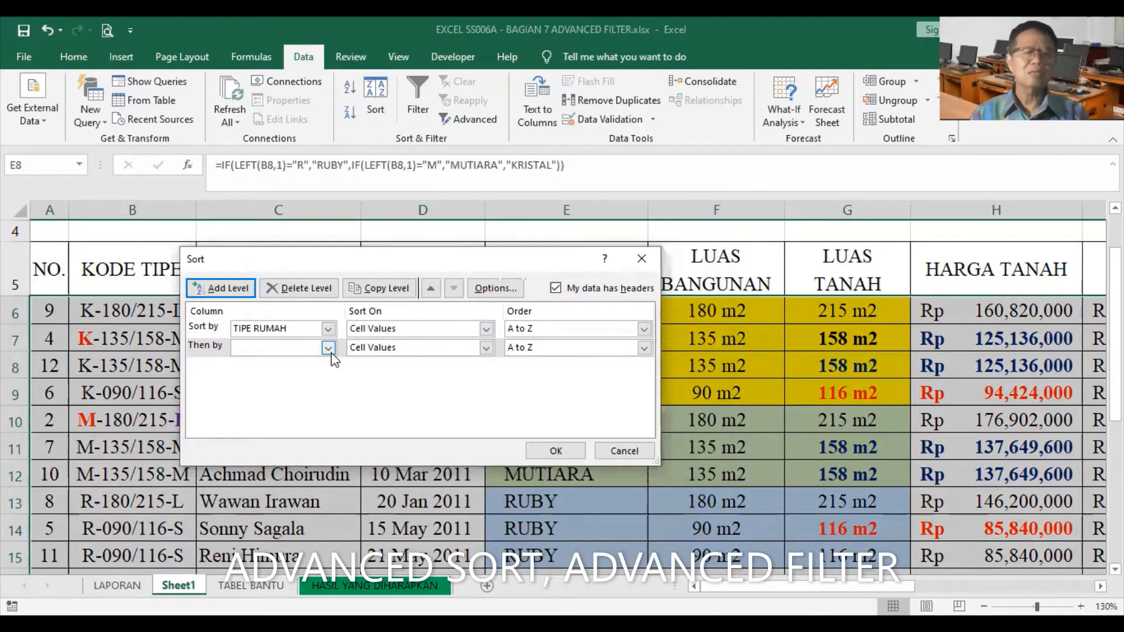
click(329, 349)
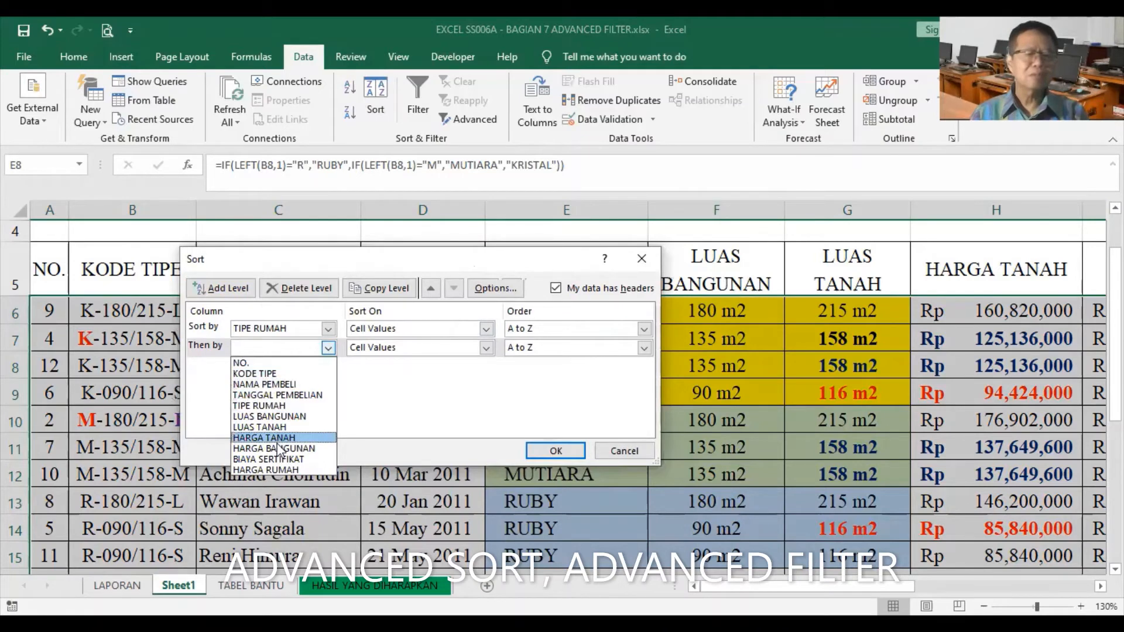
click(292, 415)
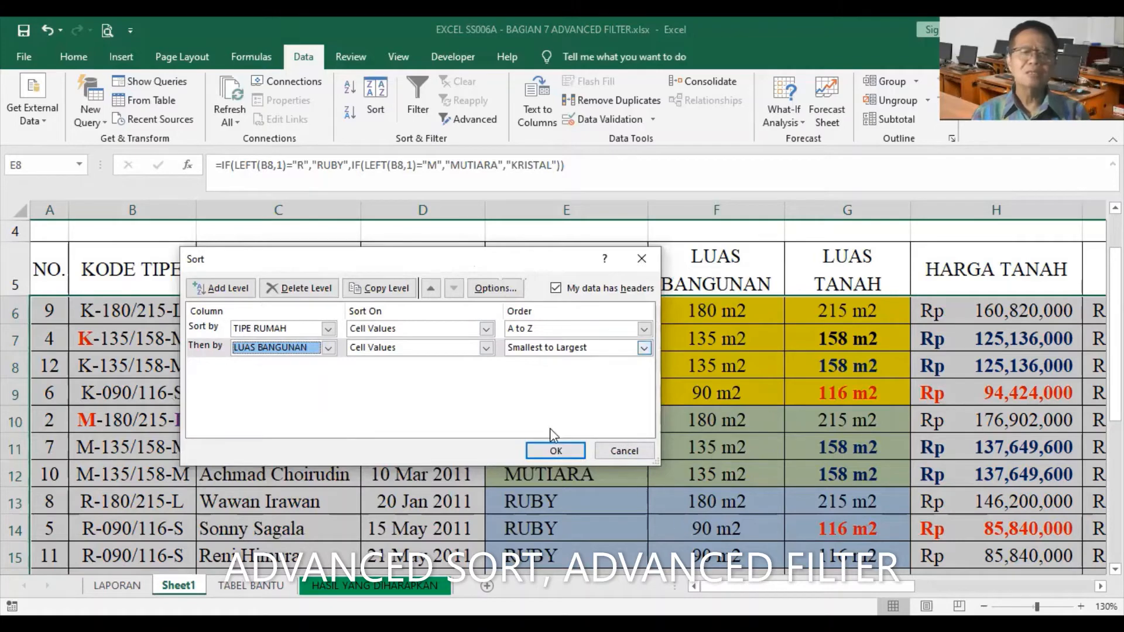
click(566, 451)
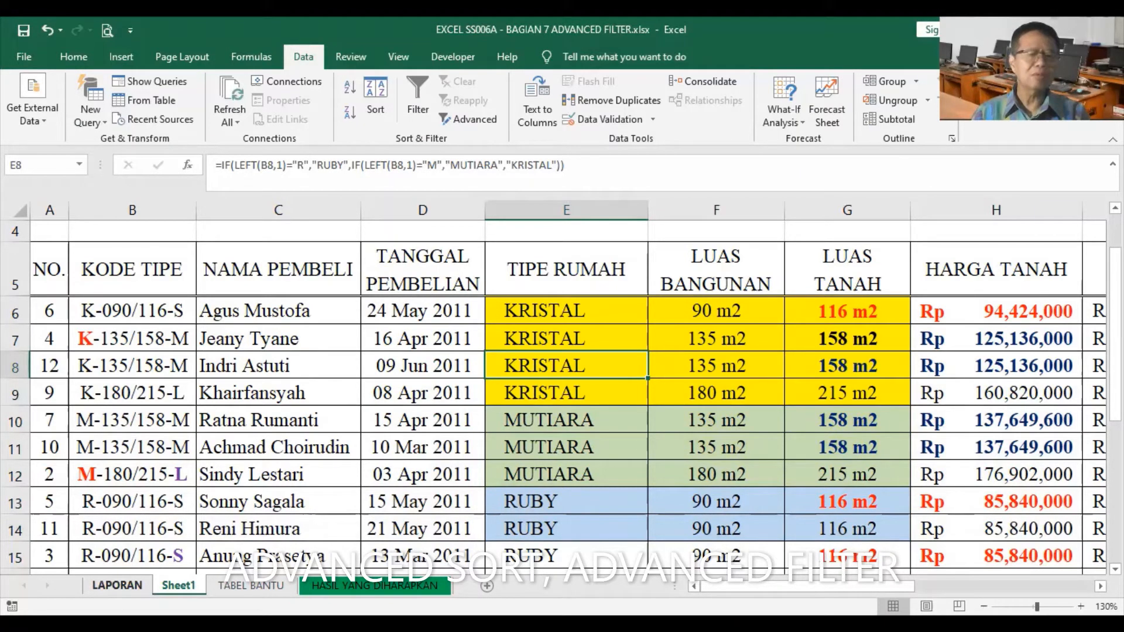
Copy the entire LAPORAN sheet and paste it into a newly added worksheet.
click(117, 585)
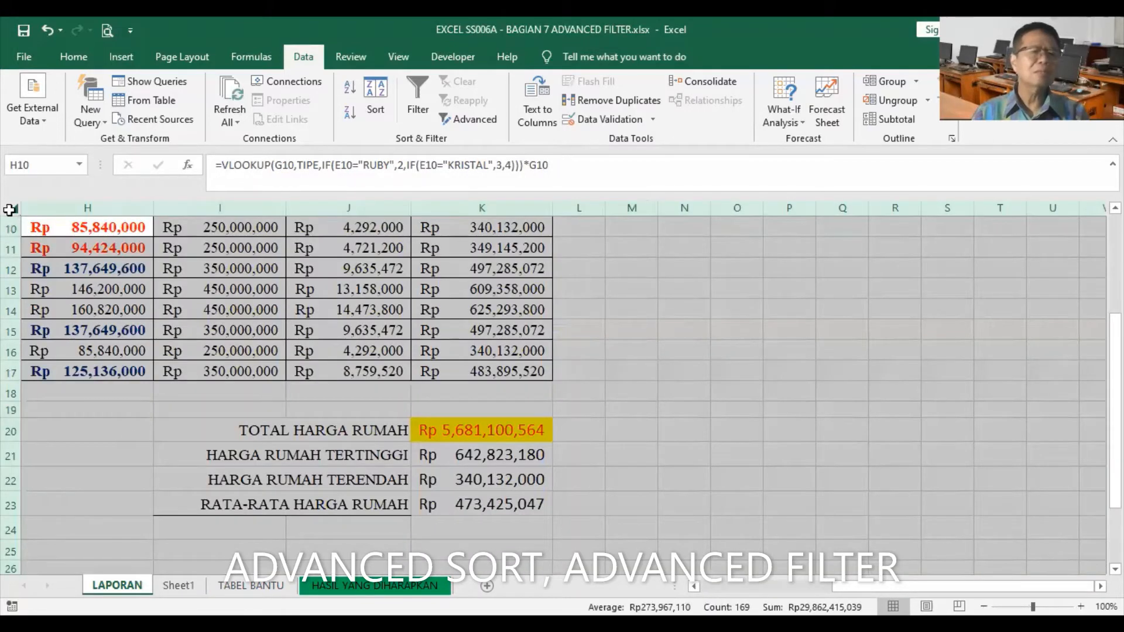
click(77, 61)
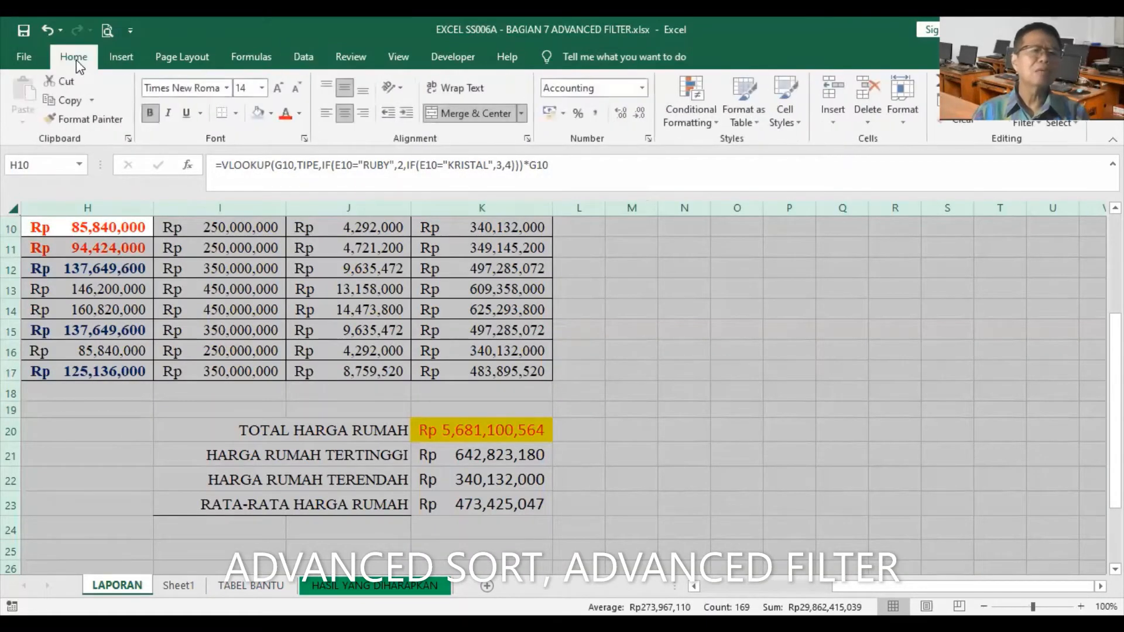
click(70, 103)
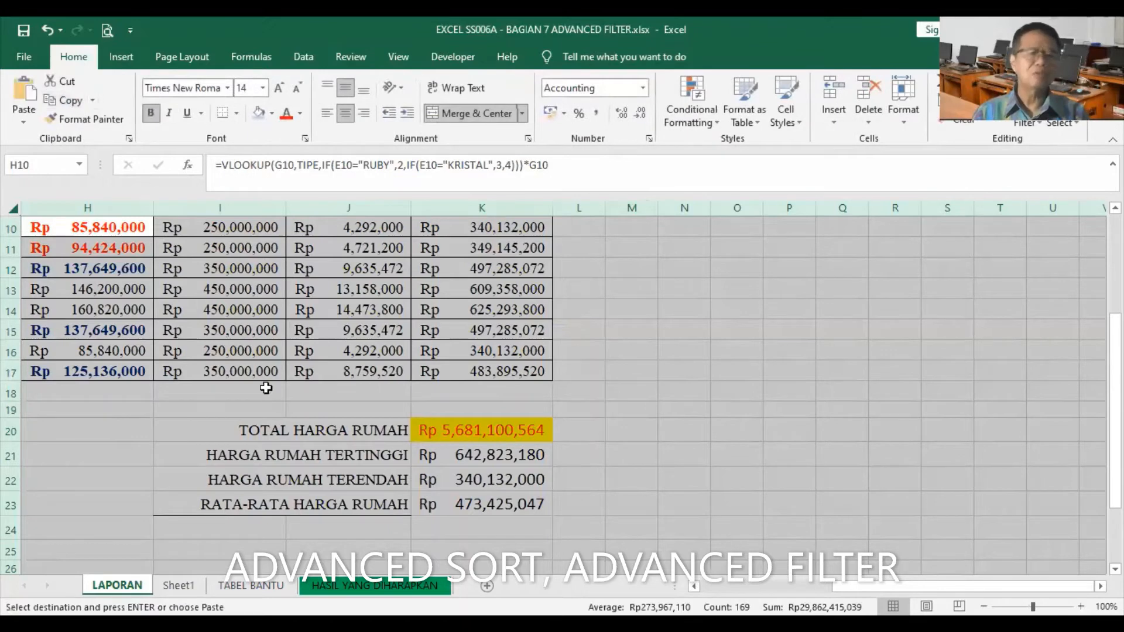
click(486, 586)
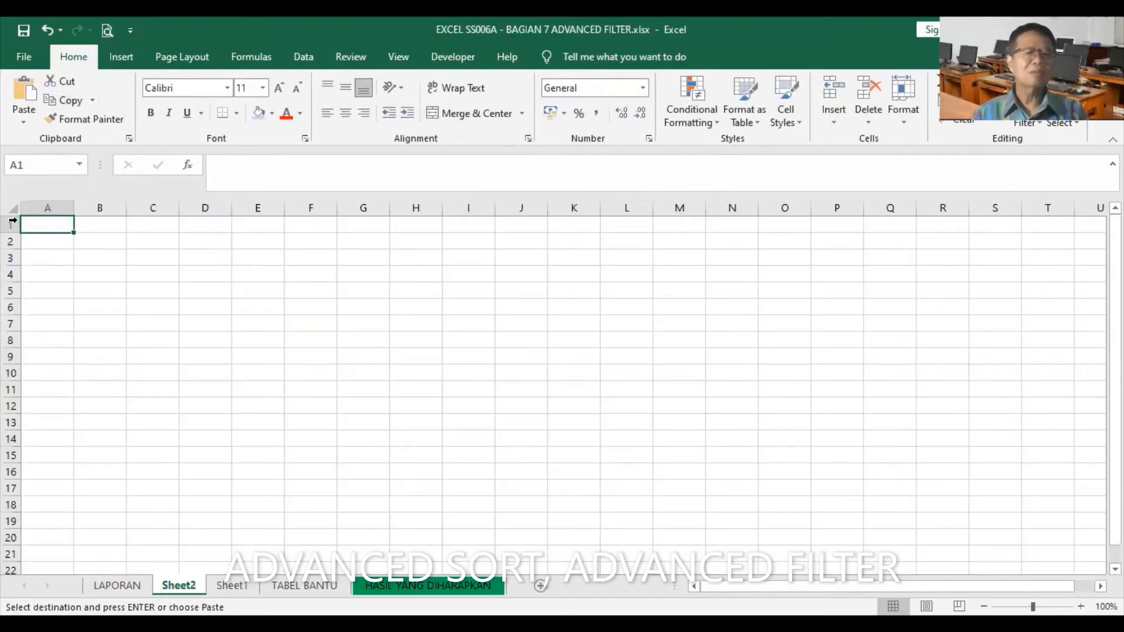
click(15, 208)
click(23, 94)
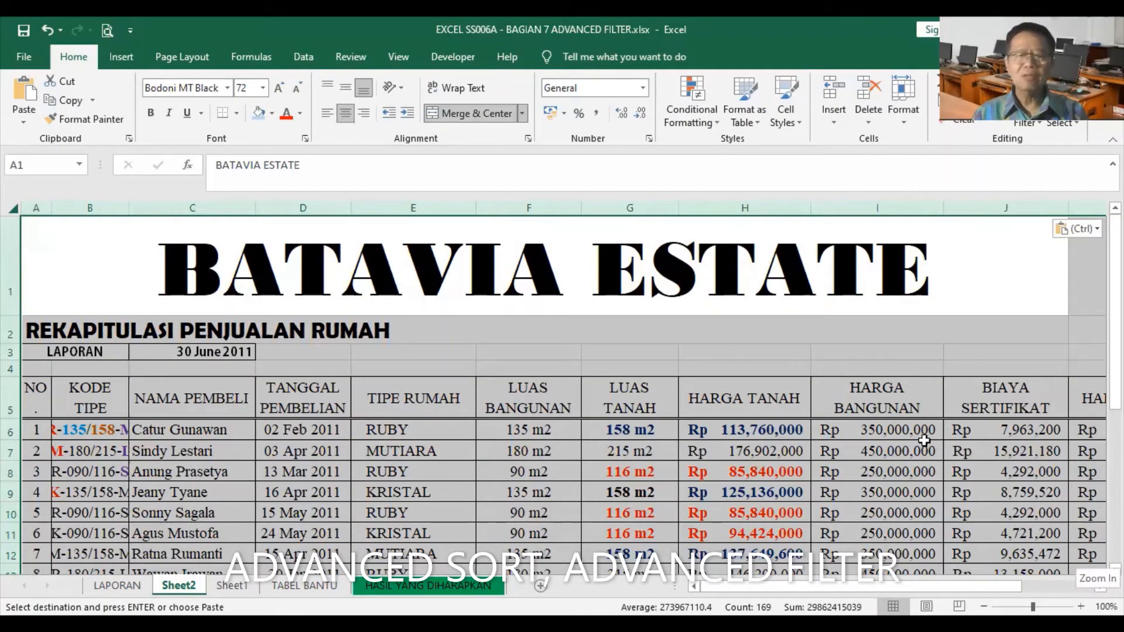
Delete rows 19 to 25 holding the REKAPITULASI TIPE RUMAH summary and price totals below the sales table on Sheet2.
scroll(855, 425, down, 5)
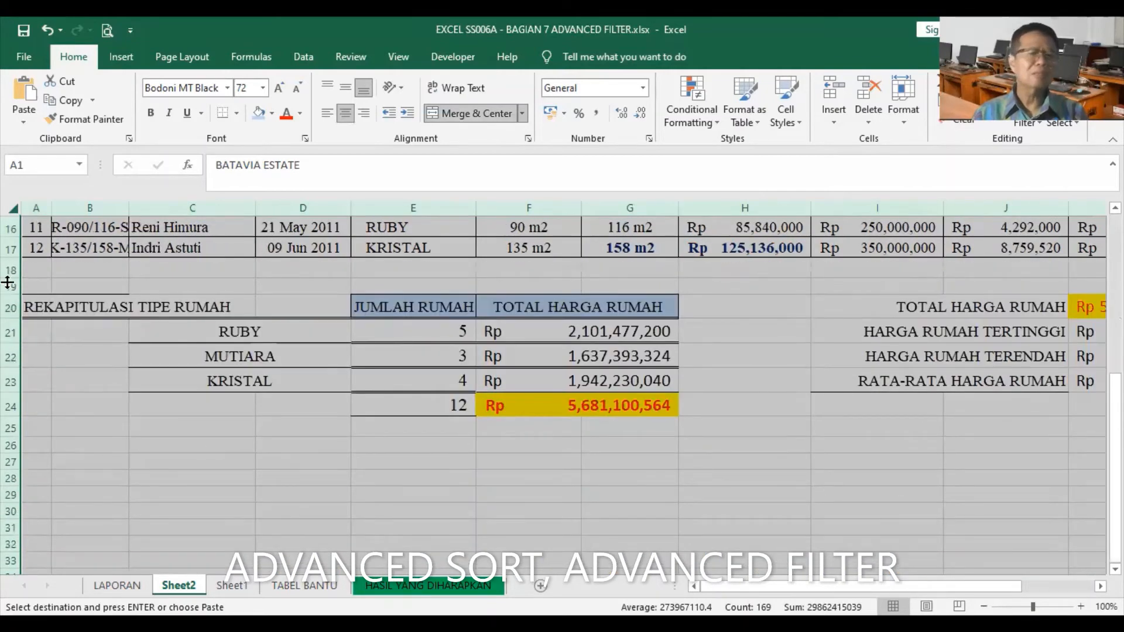
click(12, 286)
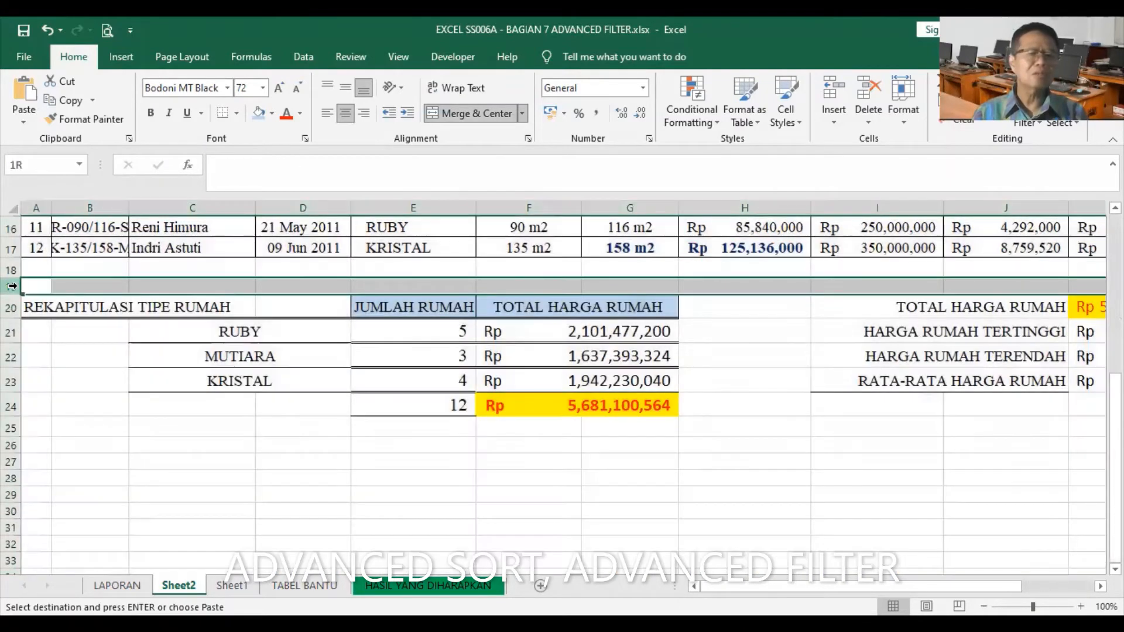
shift+click(11, 428)
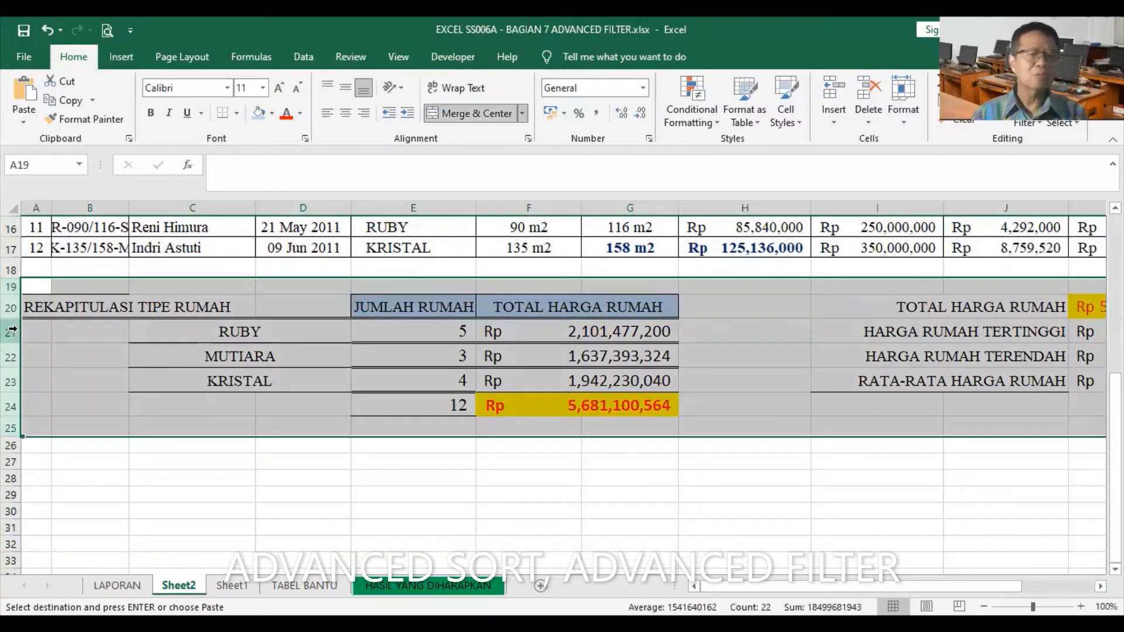
right_click(11, 419)
click(73, 462)
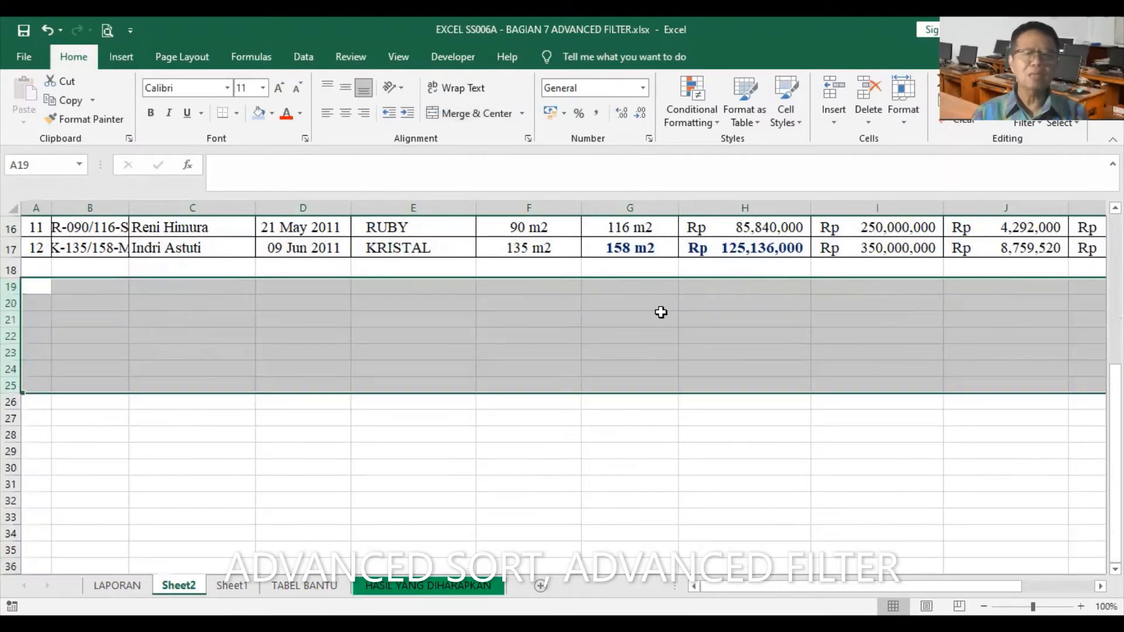
click(410, 335)
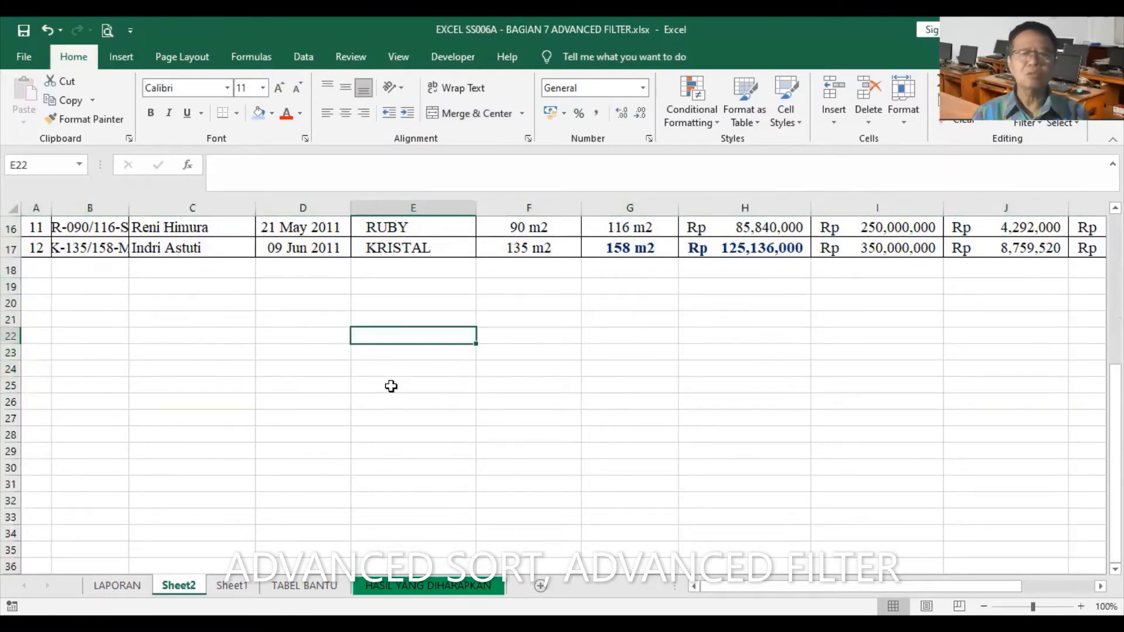
scroll(148, 364, up, 2)
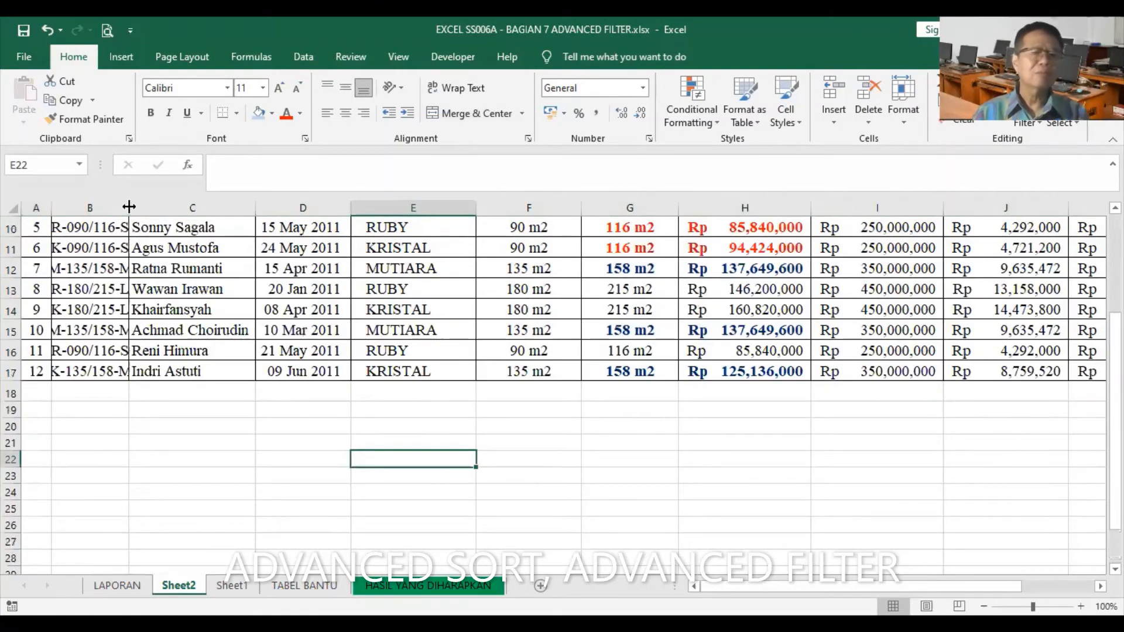
Widen the KODE TIPE column on Sheet2 to fit its full type codes.
drag(129, 206, 149, 206)
scroll(221, 410, up, 3)
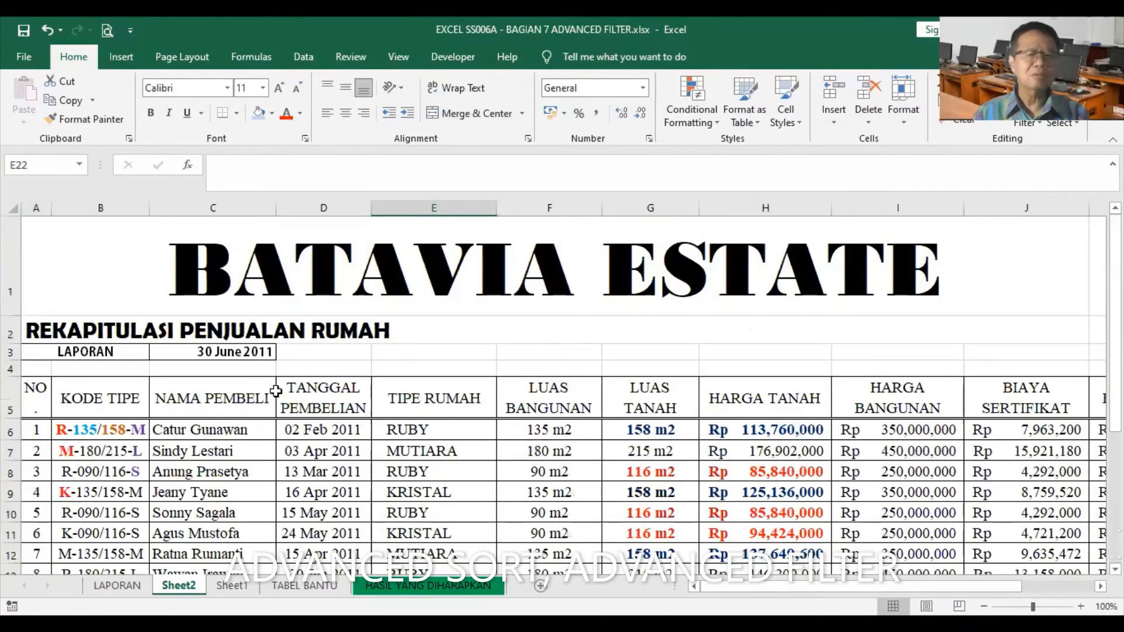
scroll(279, 392, down, 2)
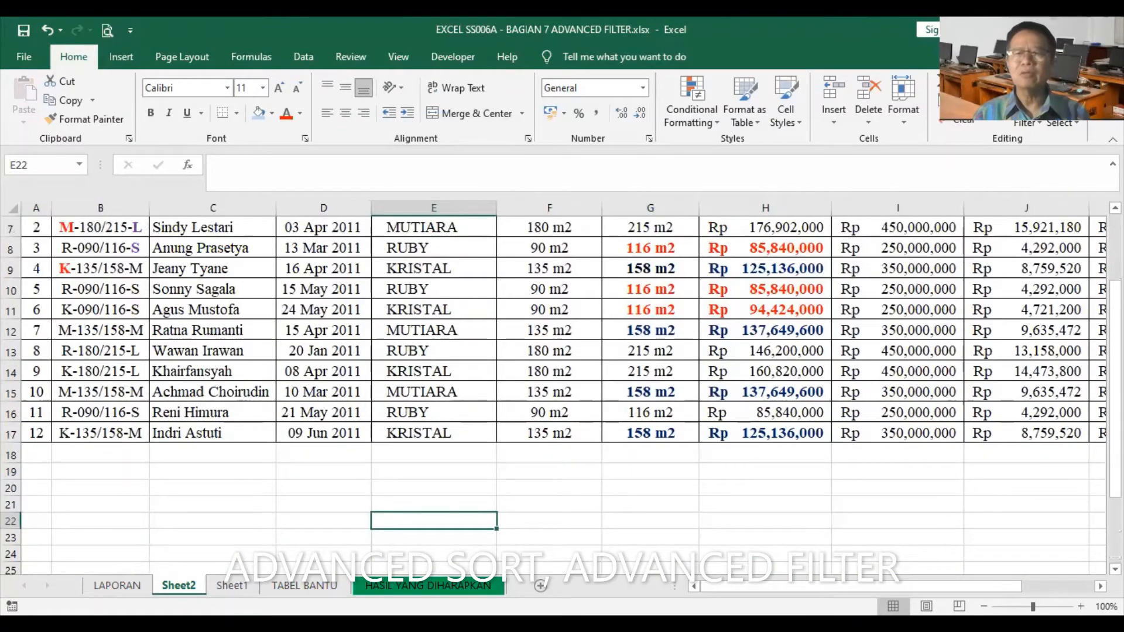
scroll(562, 387, up, 2)
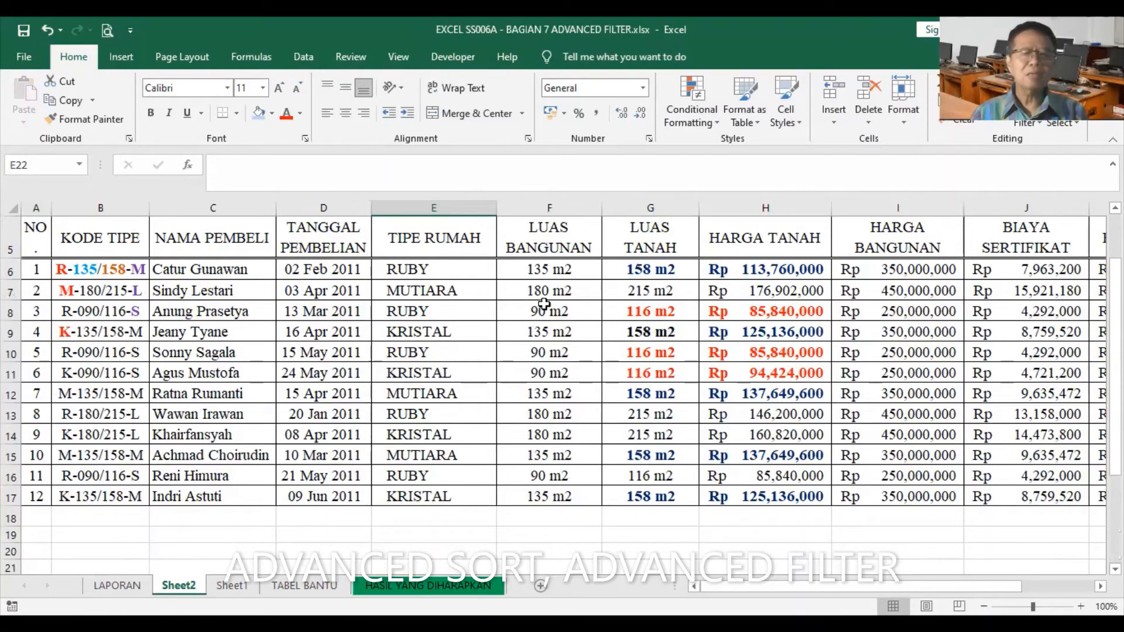
Rename Sheet1 as SORT and give its sheet tab a red colour.
right_click(230, 585)
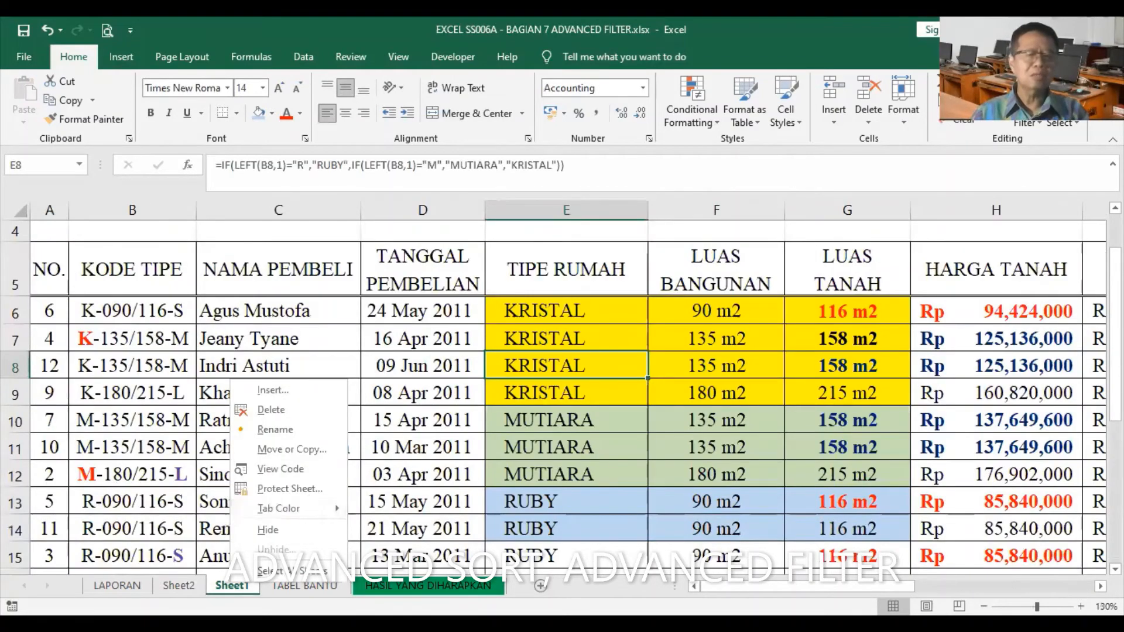
click(316, 430)
text(S)
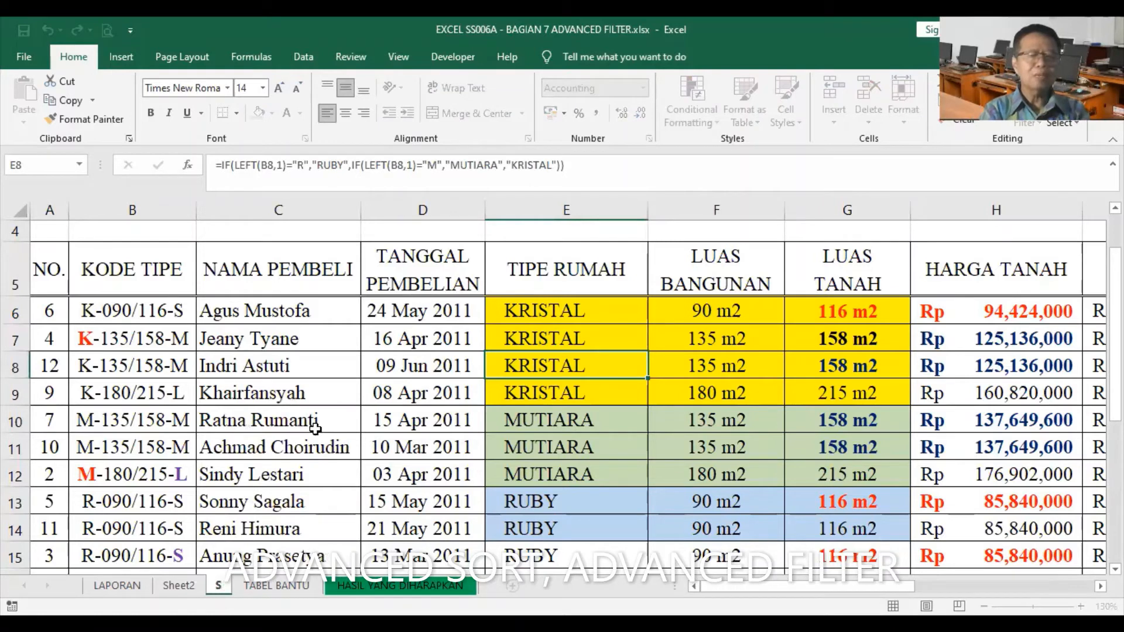
text(ORT)
key(Return)
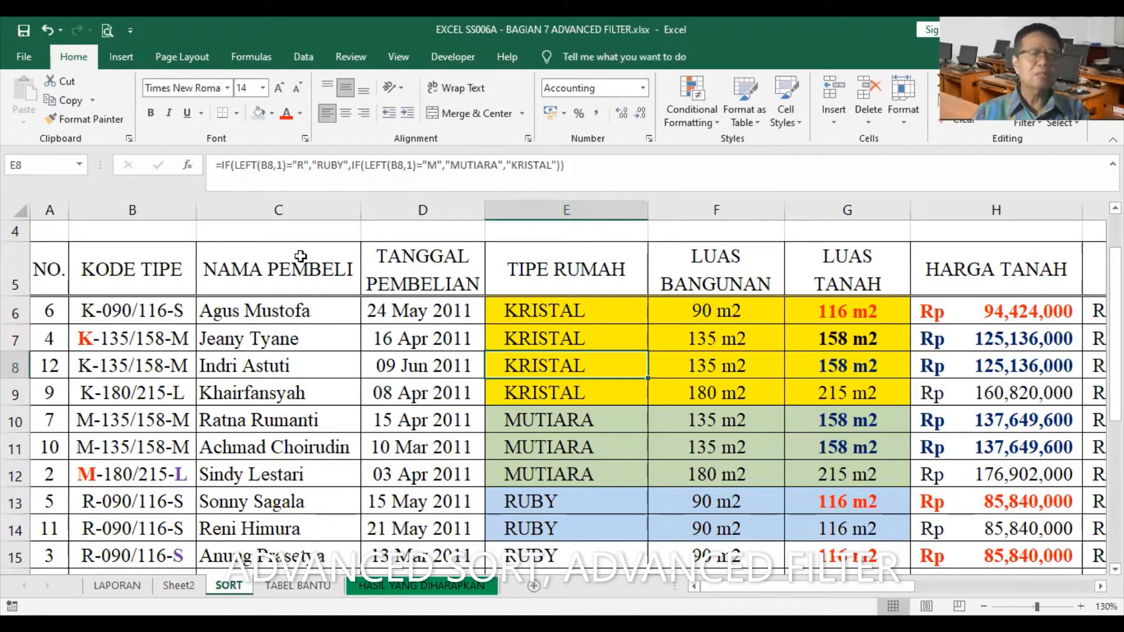
right_click(242, 586)
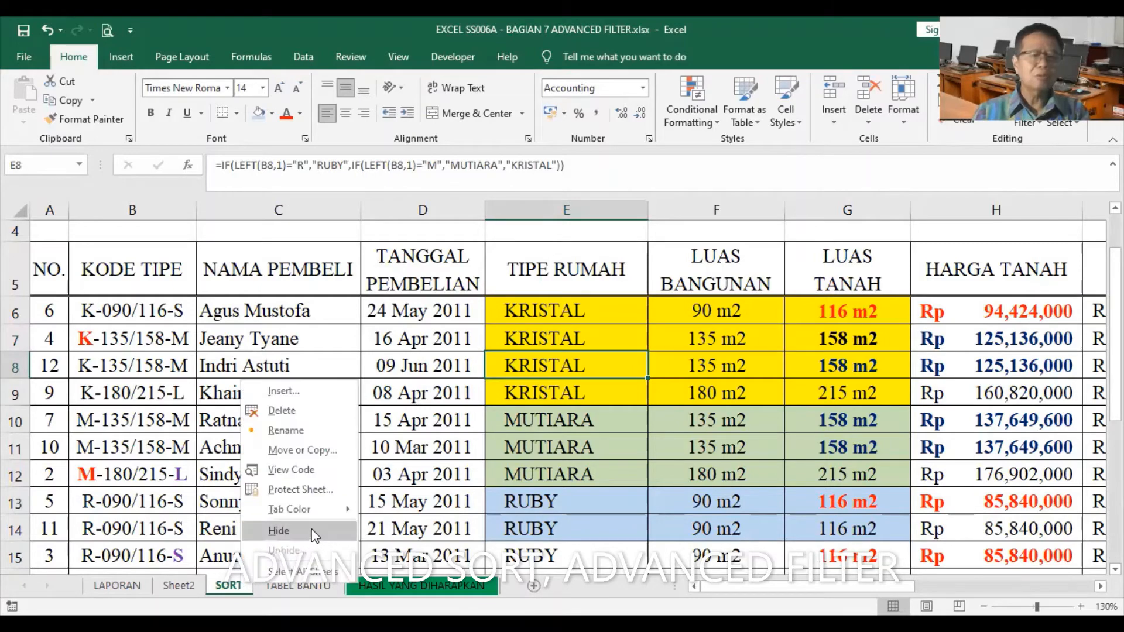
mouse_move(344, 507)
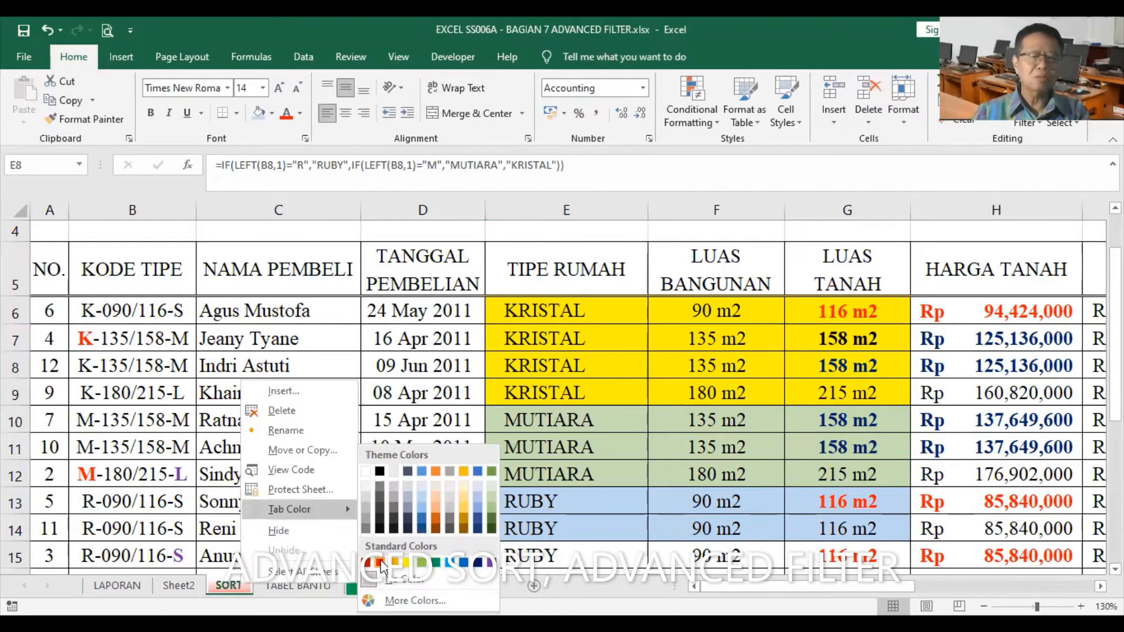
Rename Sheet2 as FILTER.
right_click(186, 586)
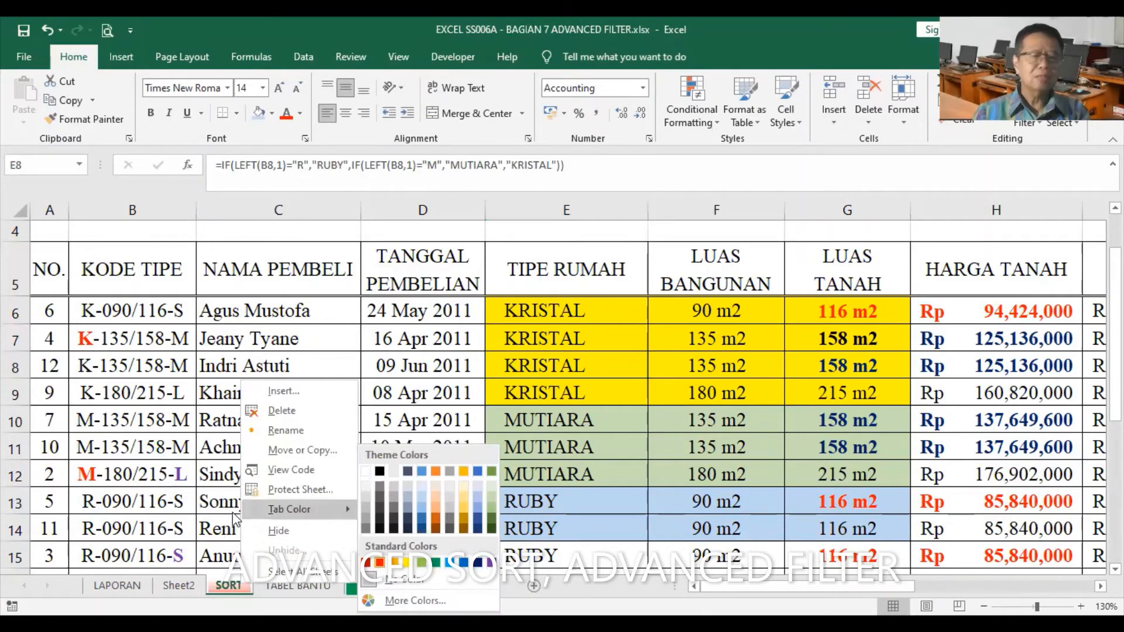
click(268, 425)
text(FILTER)
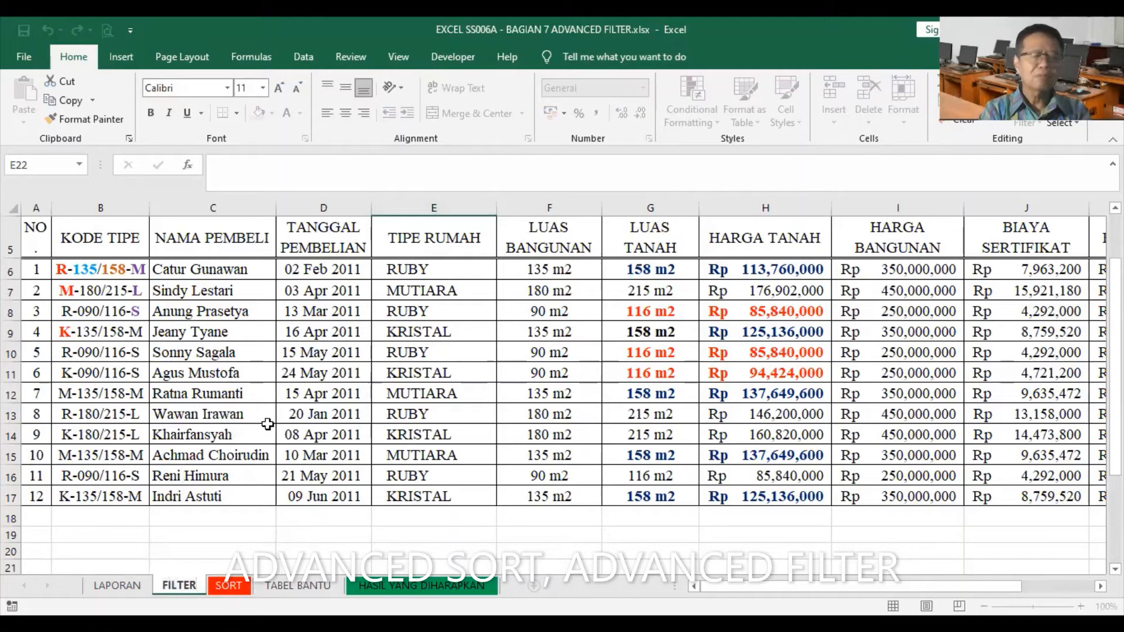
key(Return)
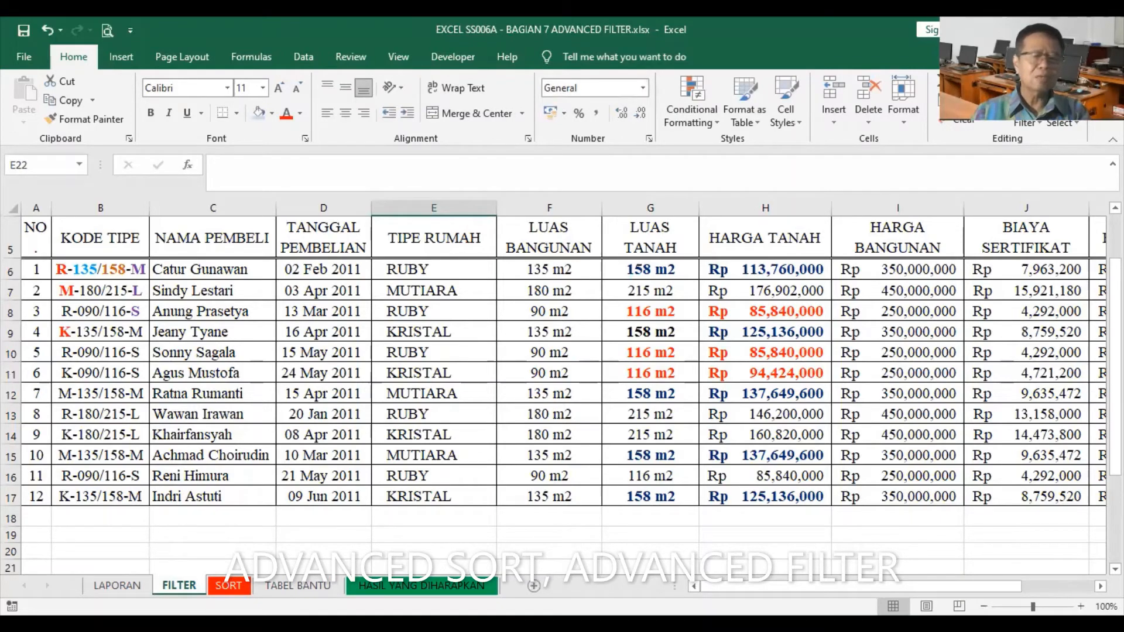
right_click(183, 585)
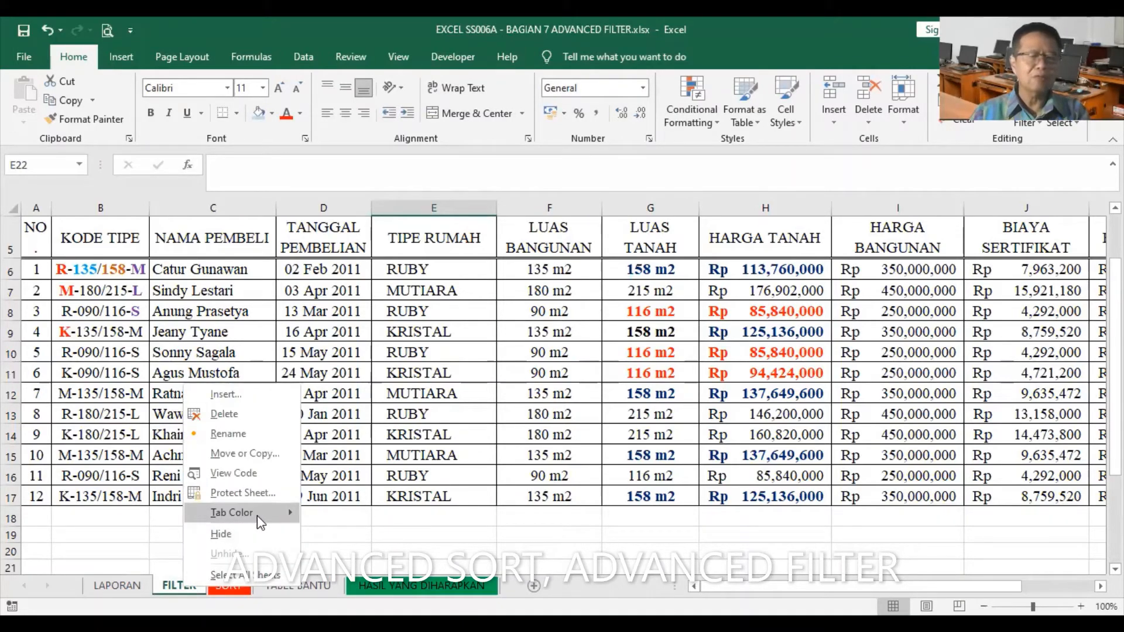
mouse_move(273, 516)
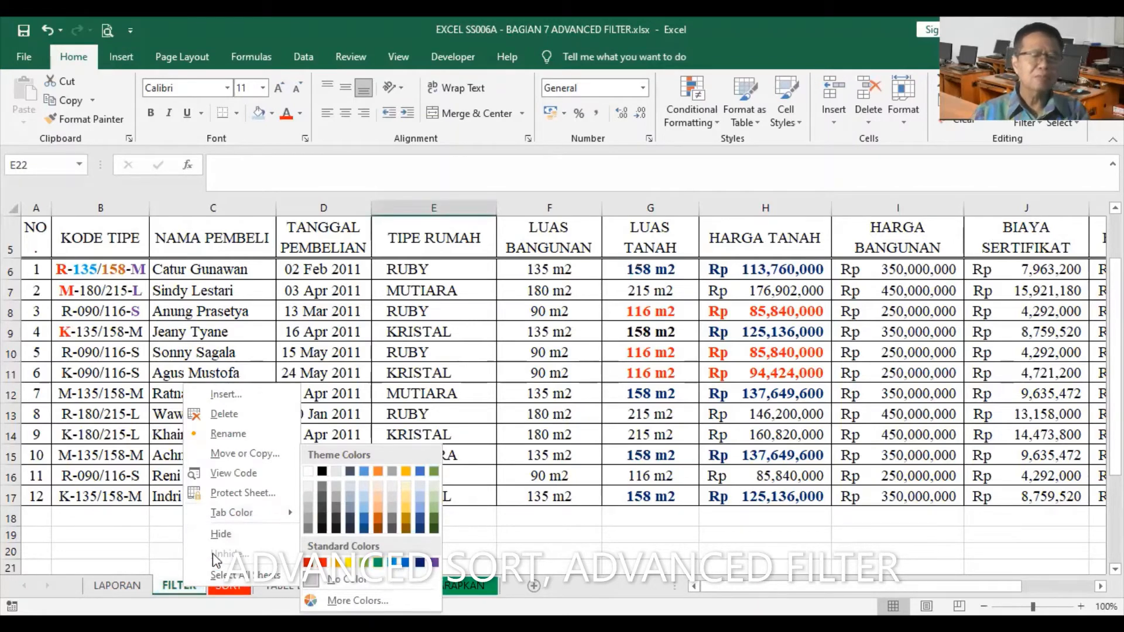
click(710, 429)
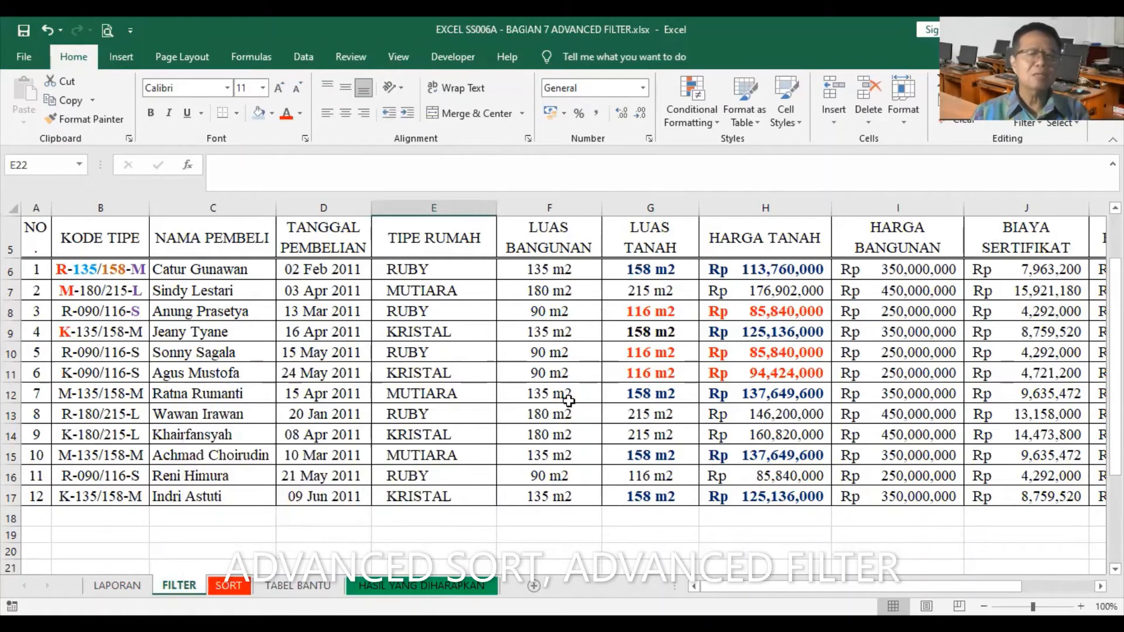
Turn on filtering for the sales table on the FILTER sheet and show only KRISTAL in TIPE RUMAH.
scroll(572, 404, up, 1)
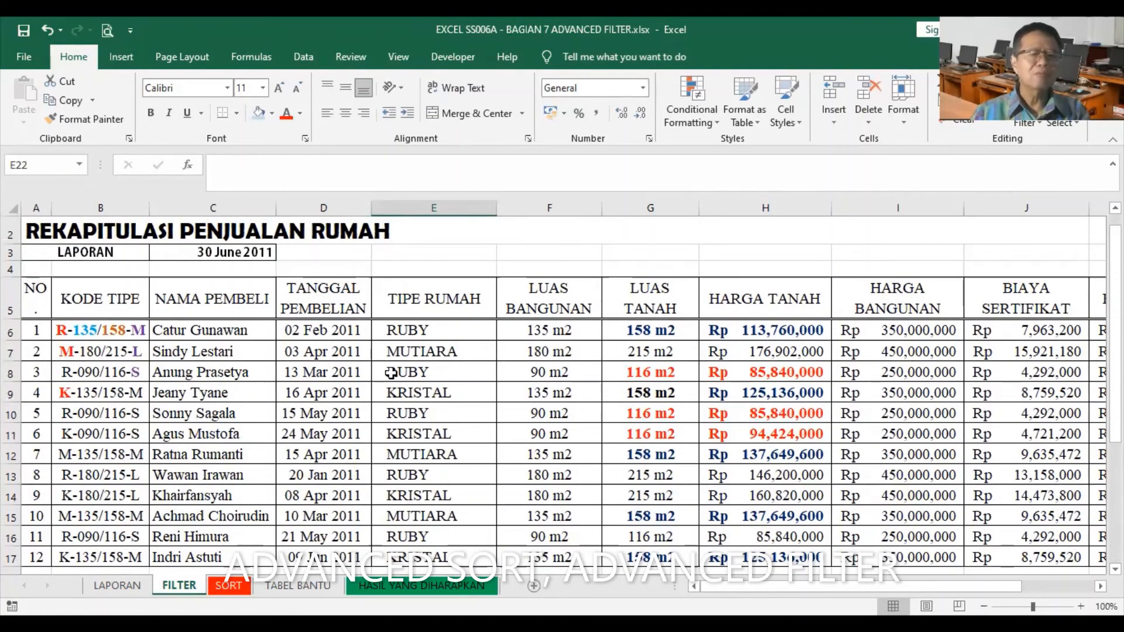
click(323, 415)
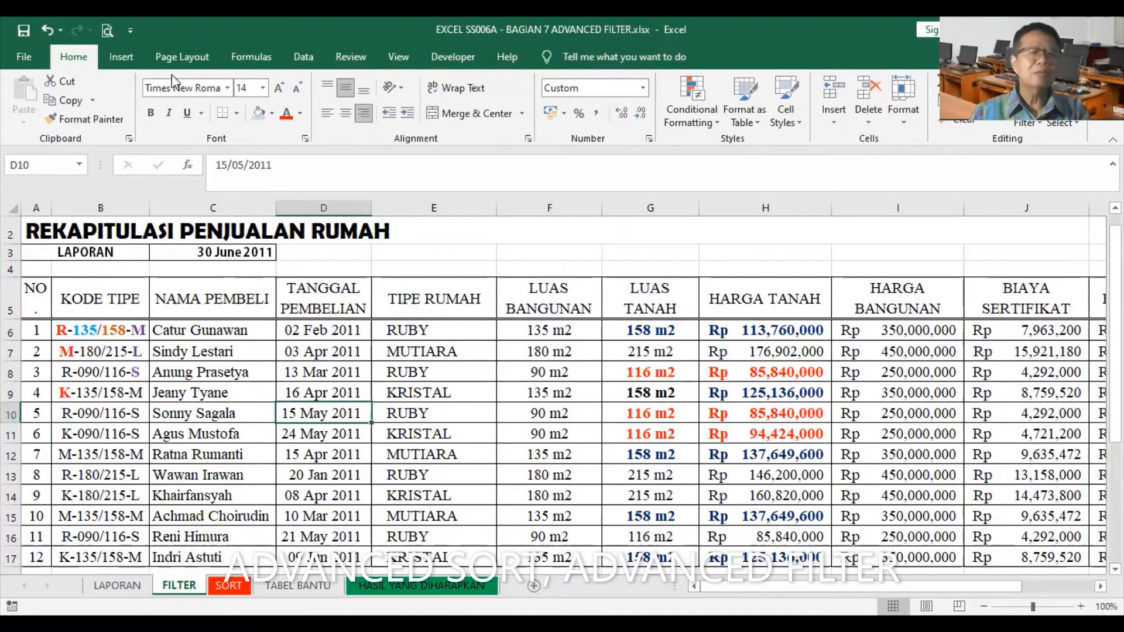
click(298, 56)
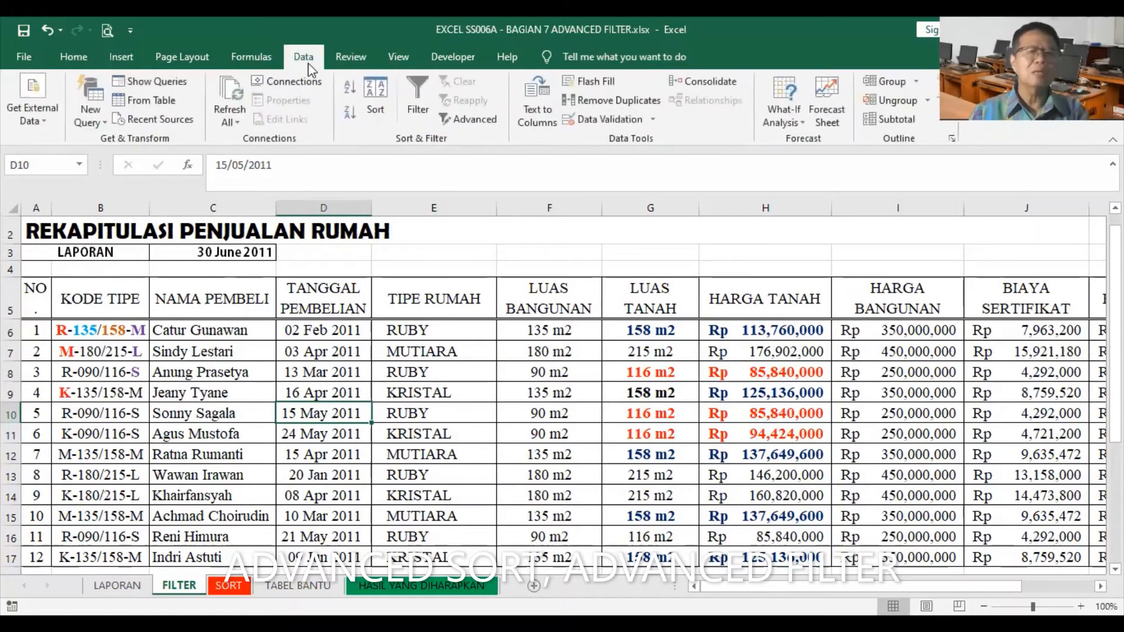
click(419, 91)
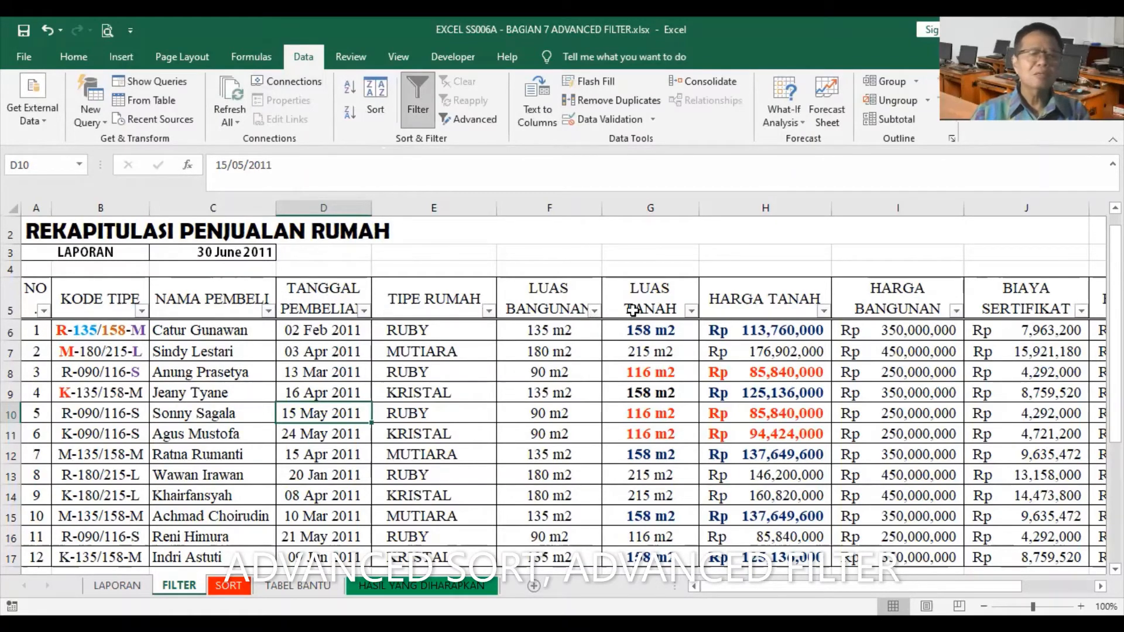
click(488, 311)
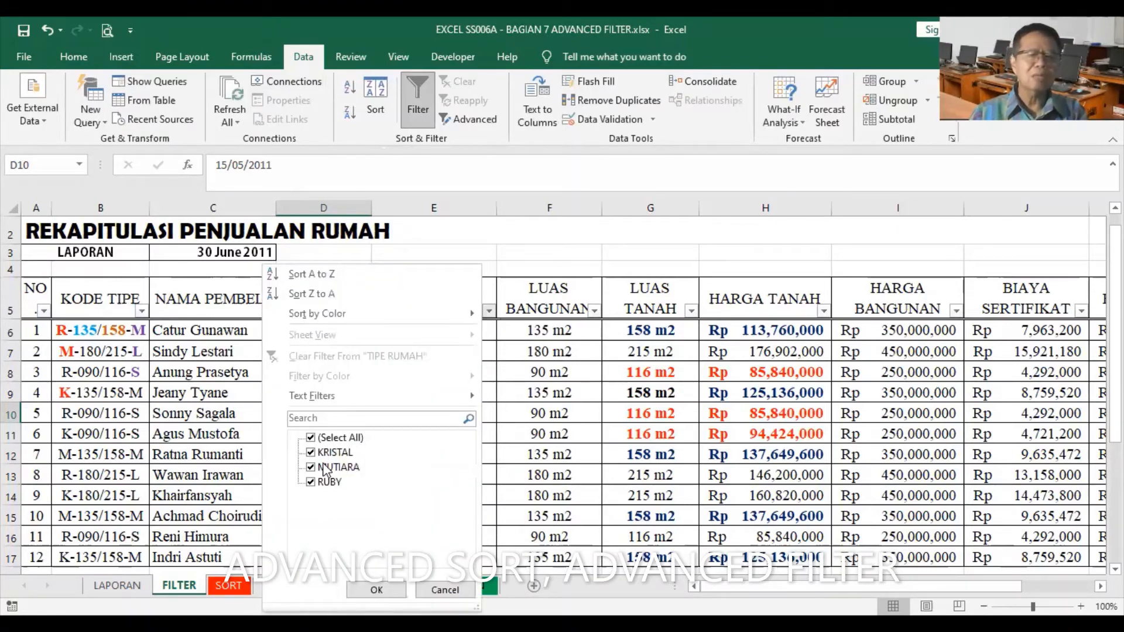
click(311, 438)
click(311, 452)
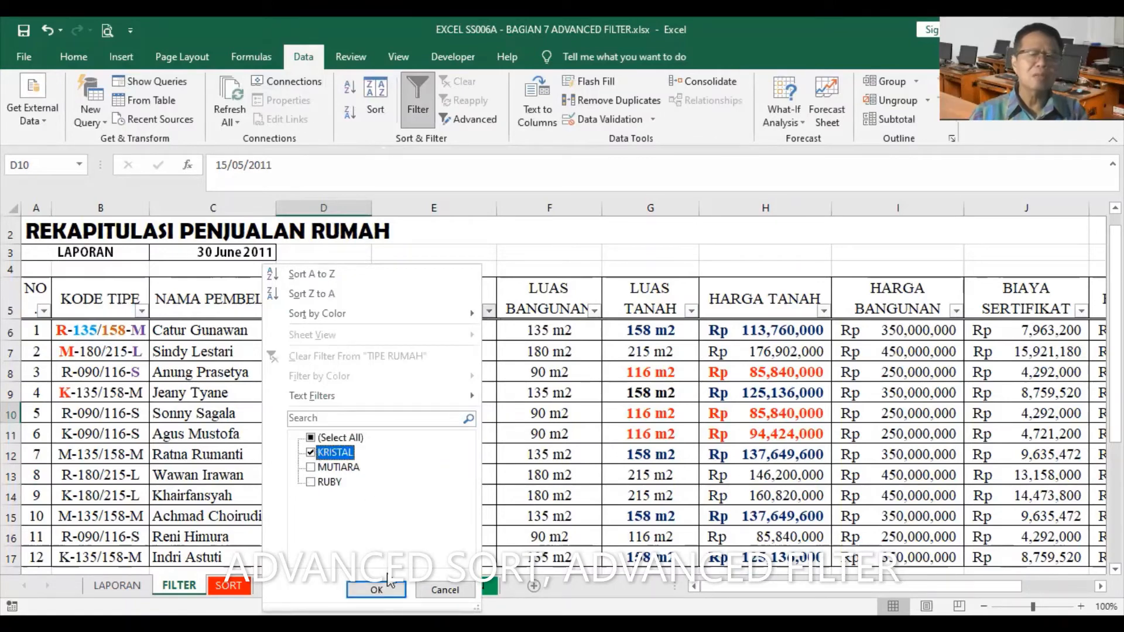
click(386, 587)
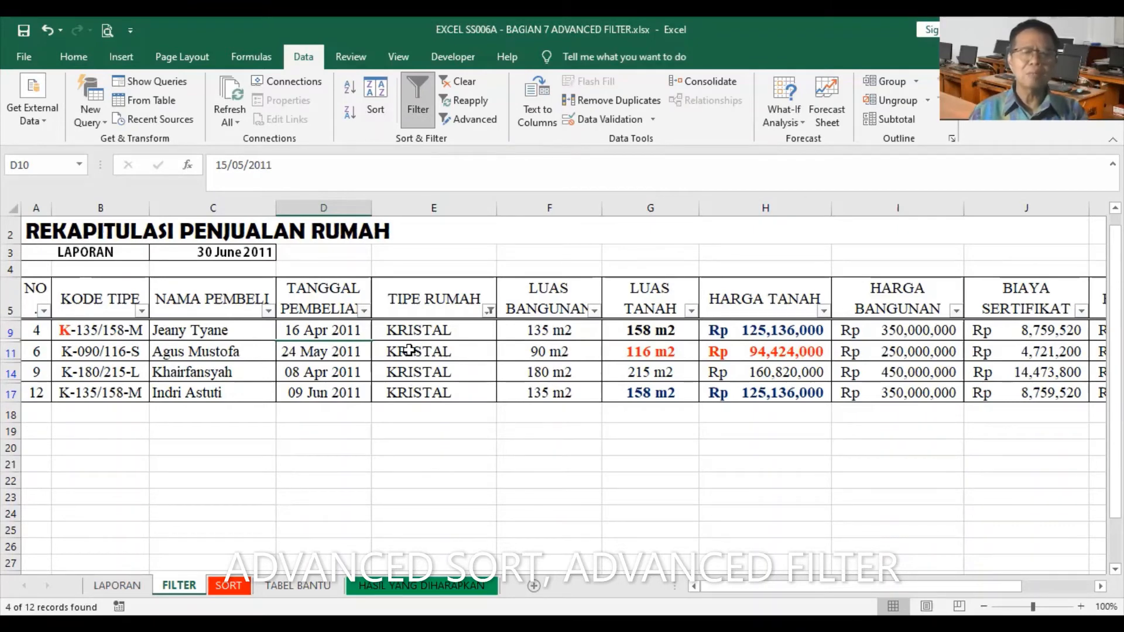
Include RUBY alongside KRISTAL in the TIPE RUMAH filter.
click(489, 311)
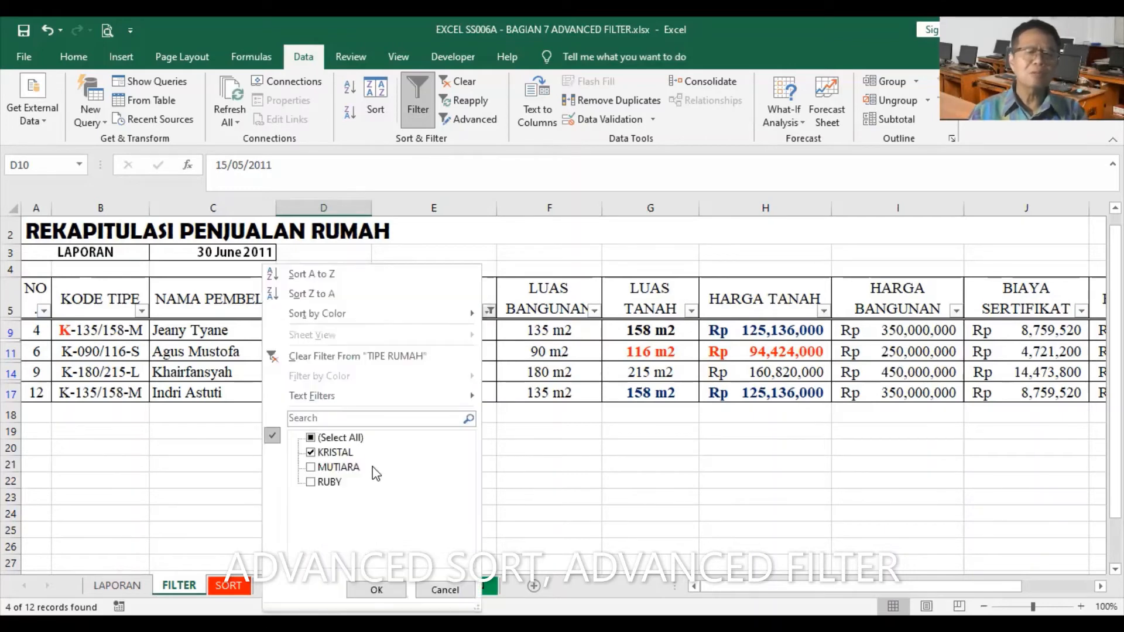
click(329, 482)
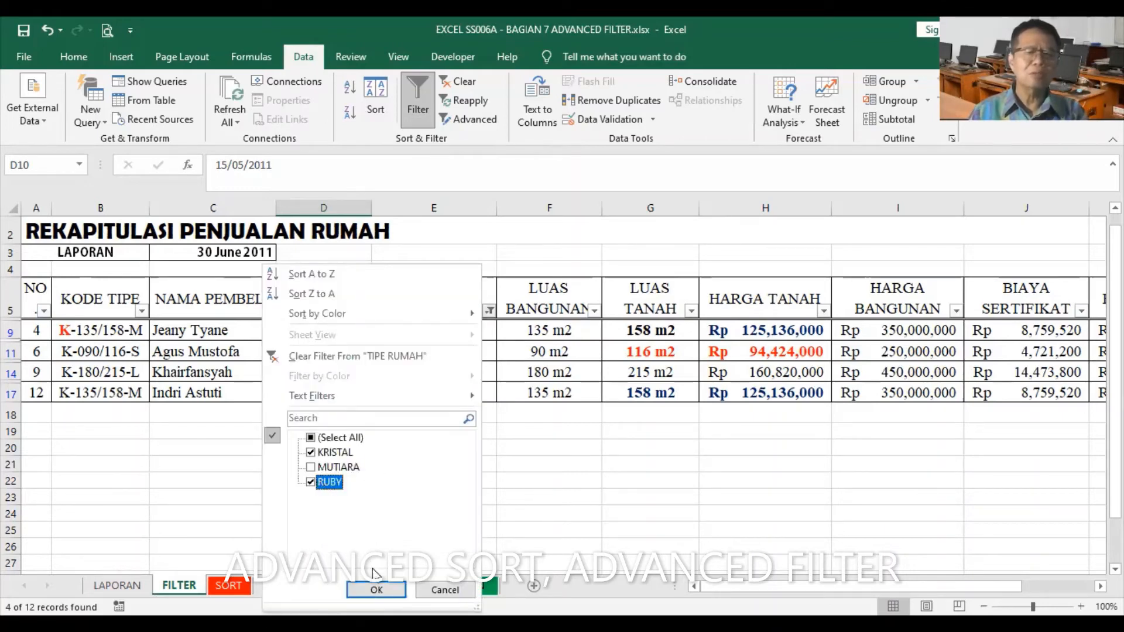
key(Return)
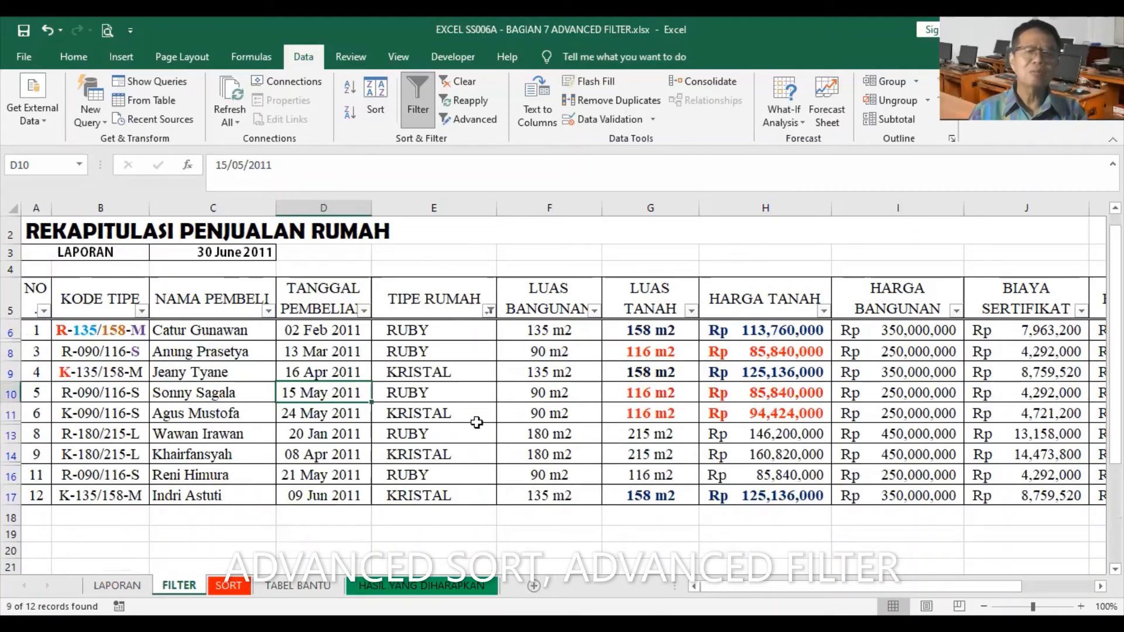
Turn off filtering on the sales table, removing the TIPE RUMAH filter.
click(490, 312)
click(312, 440)
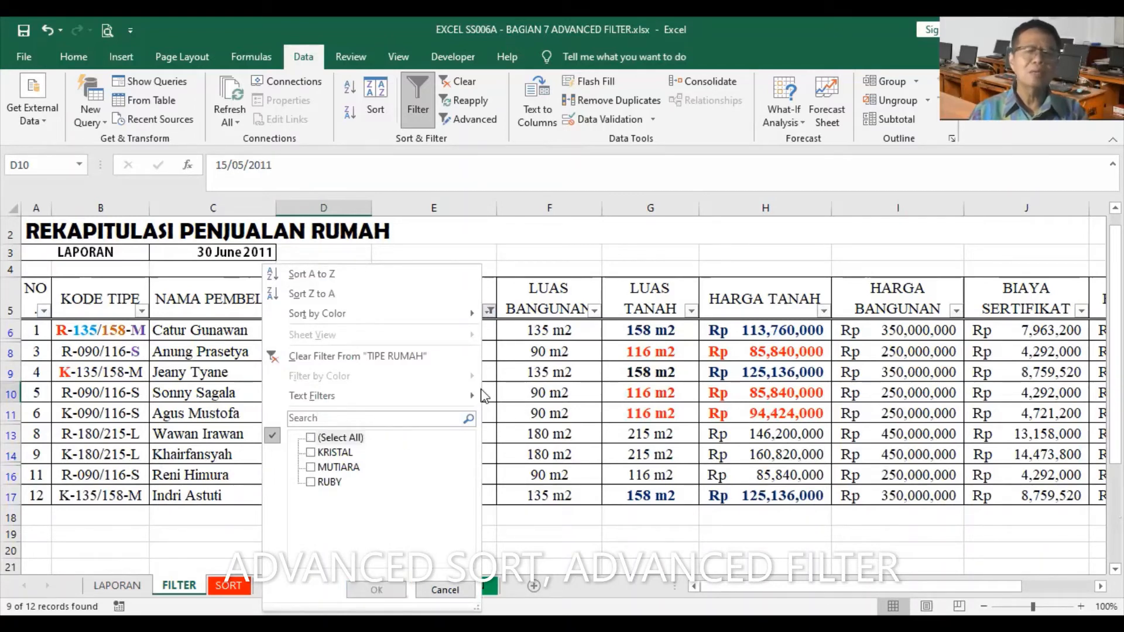
click(579, 417)
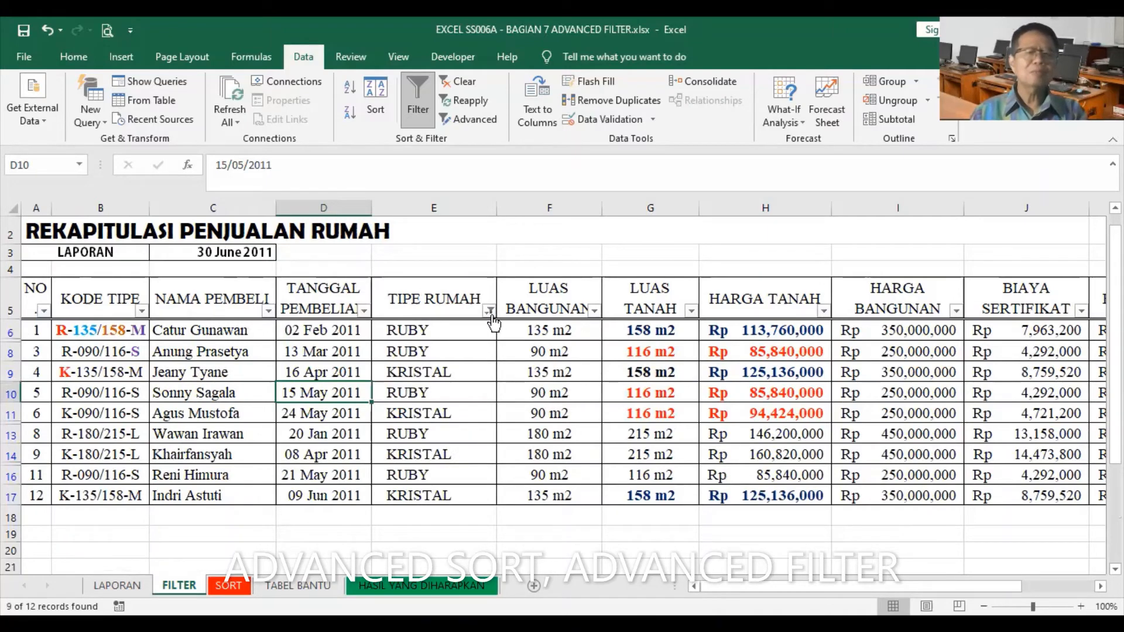
click(419, 105)
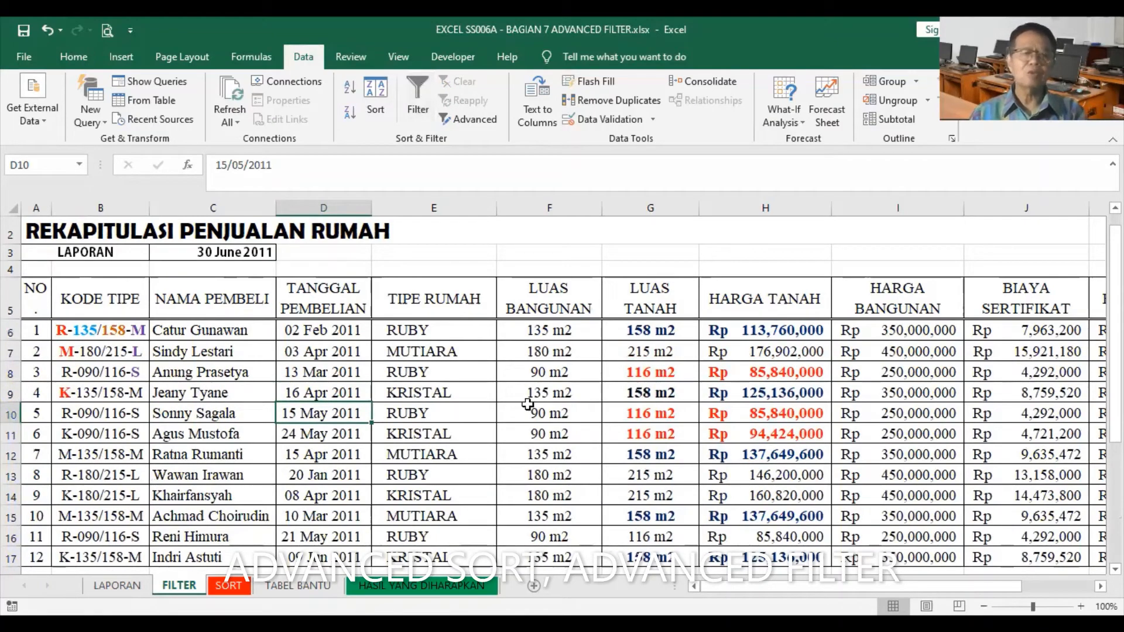
Copy the TIPE RUMAH and LUAS TANAH headers into cells E19 and F19 below the sales table.
scroll(544, 397, down, 2)
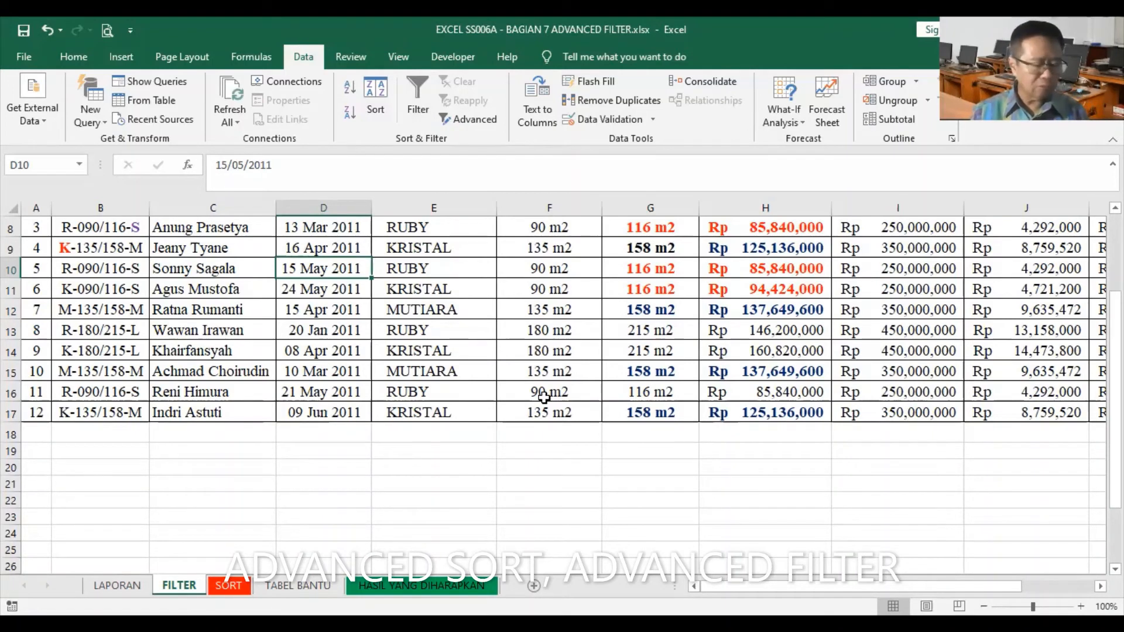
scroll(474, 490, up, 2)
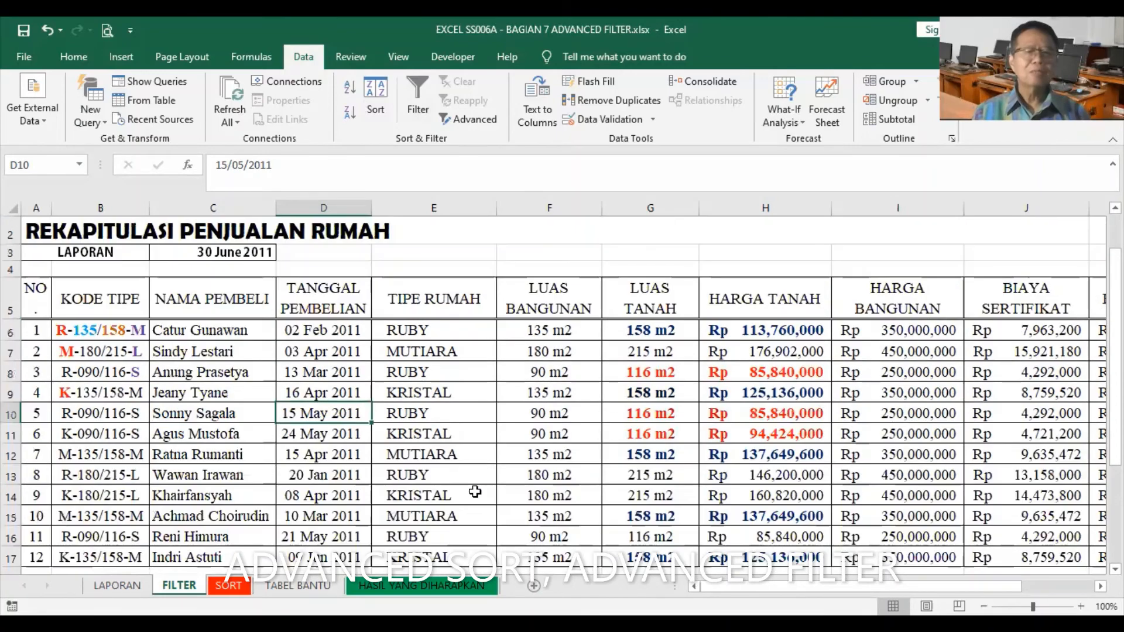
click(450, 294)
ctrl+click(647, 296)
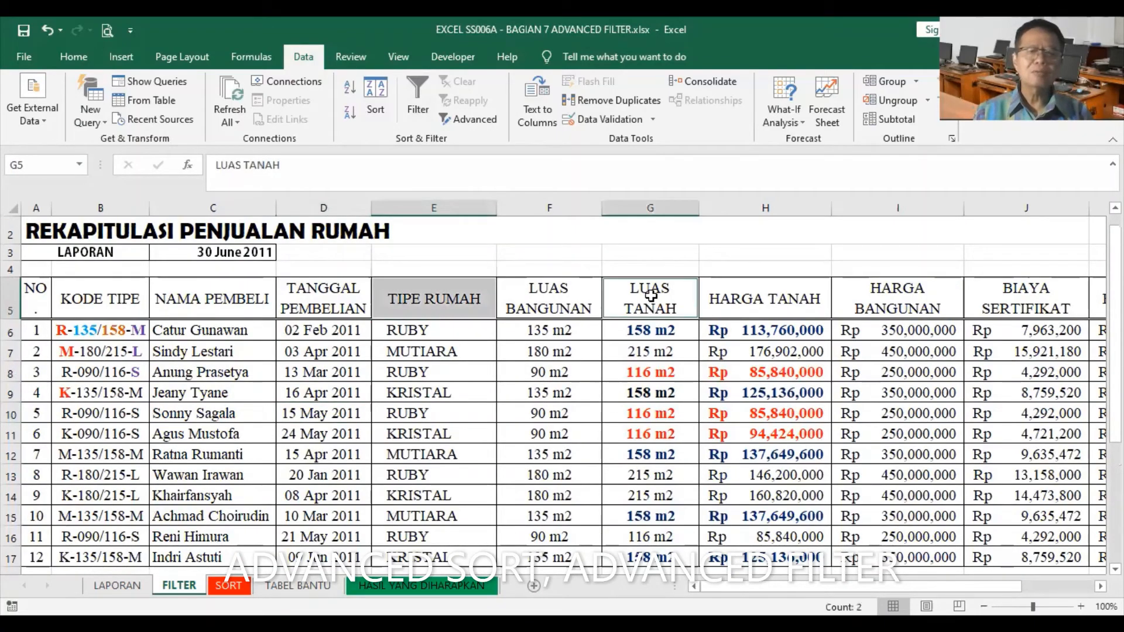
click(78, 53)
click(67, 101)
scroll(424, 465, down, 2)
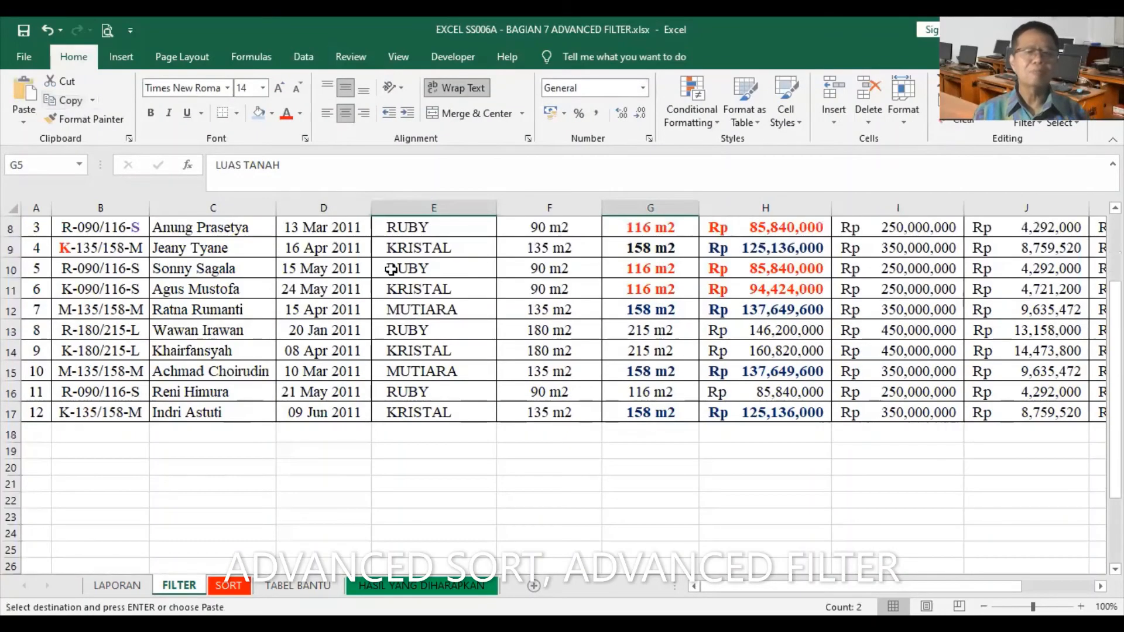
click(423, 451)
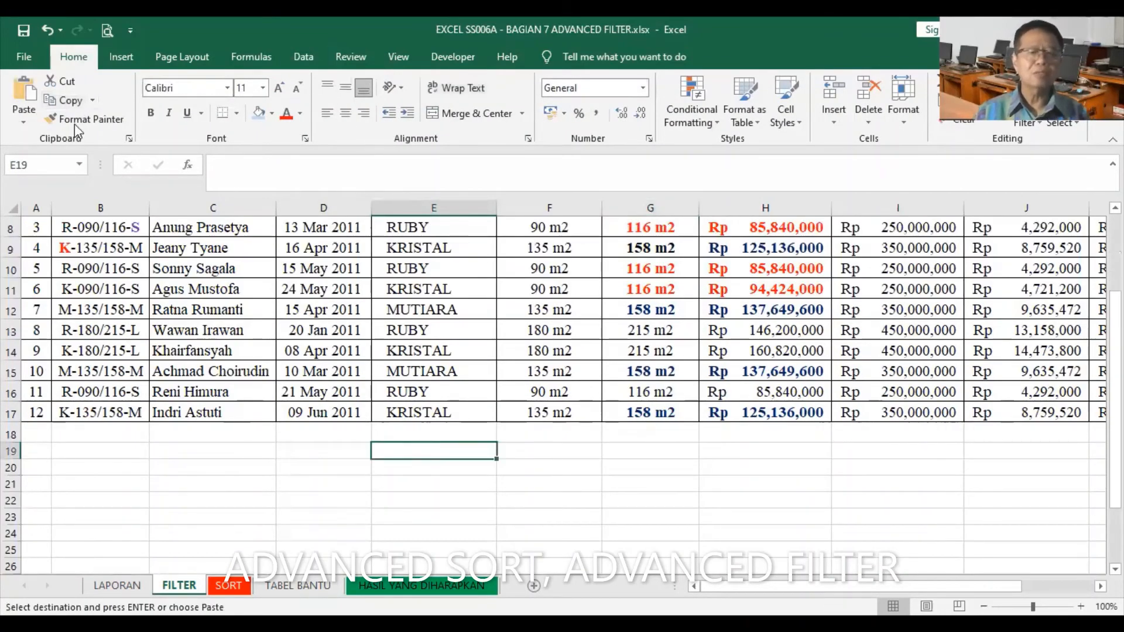
click(23, 89)
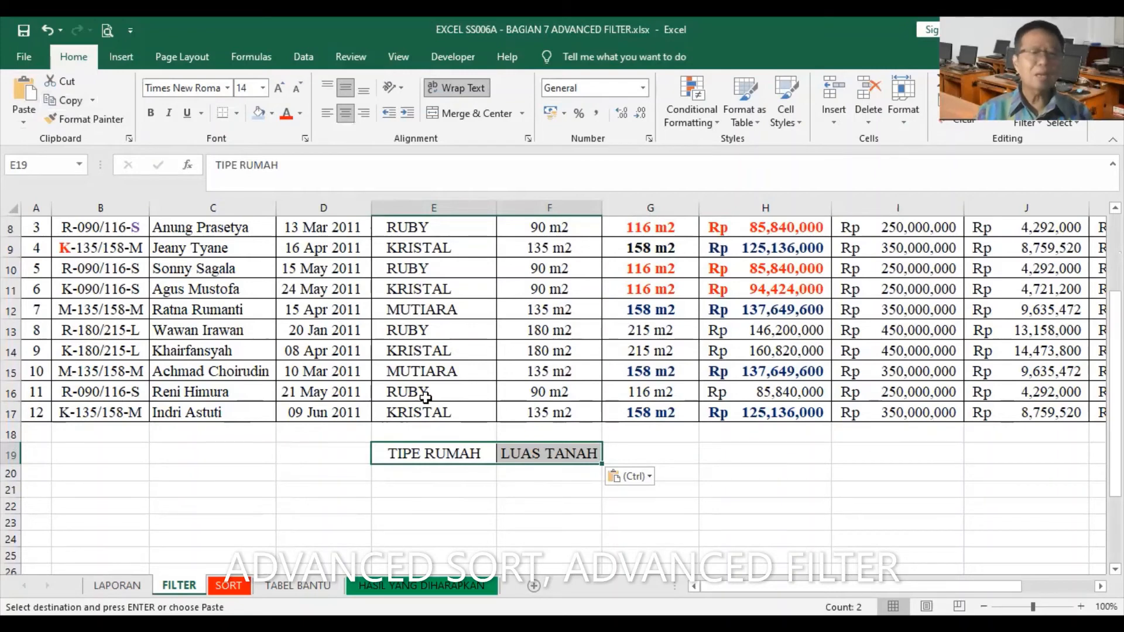
Copy KRISTAL and MUTIARA from cells E11:E12 into E20:E21 under the TIPE RUMAH criteria header.
click(443, 289)
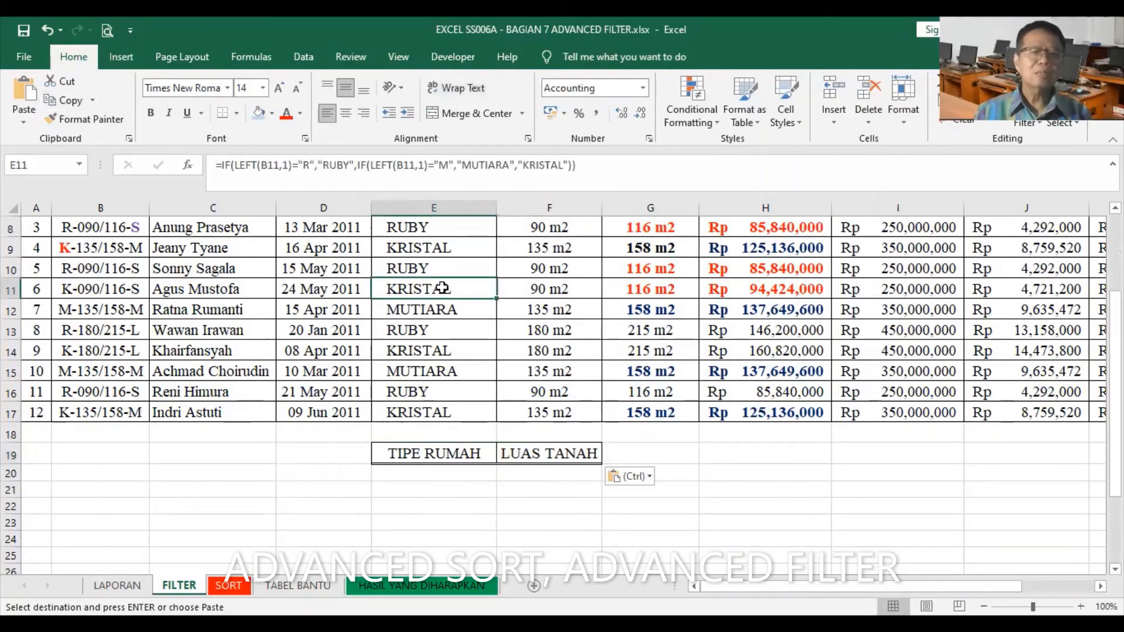
ctrl+click(447, 305)
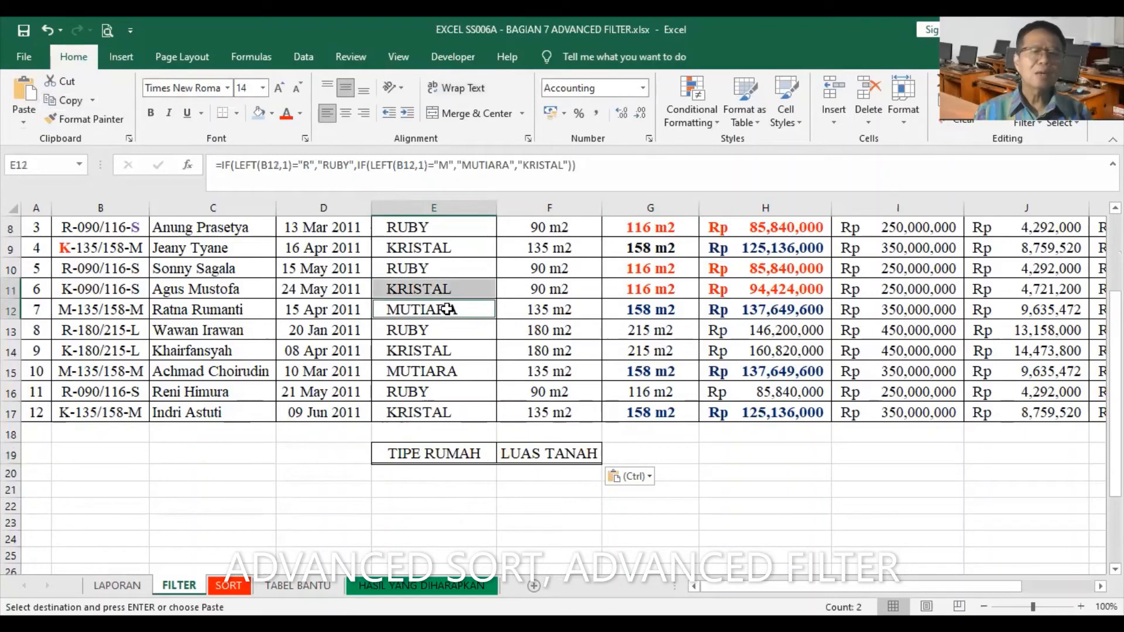
click(72, 104)
click(404, 471)
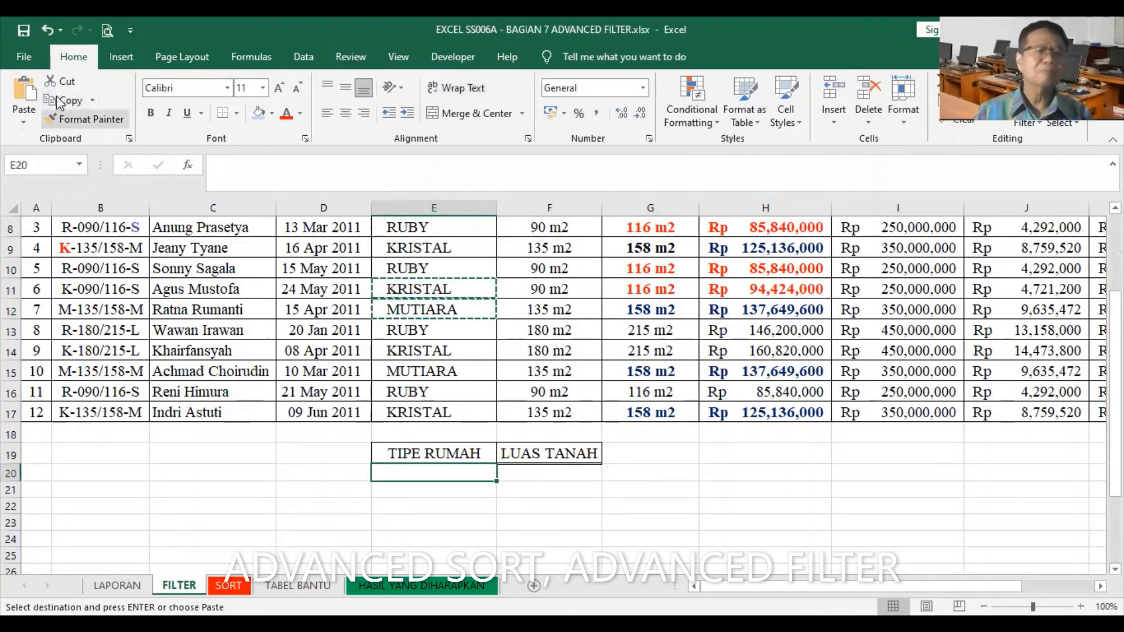
click(24, 94)
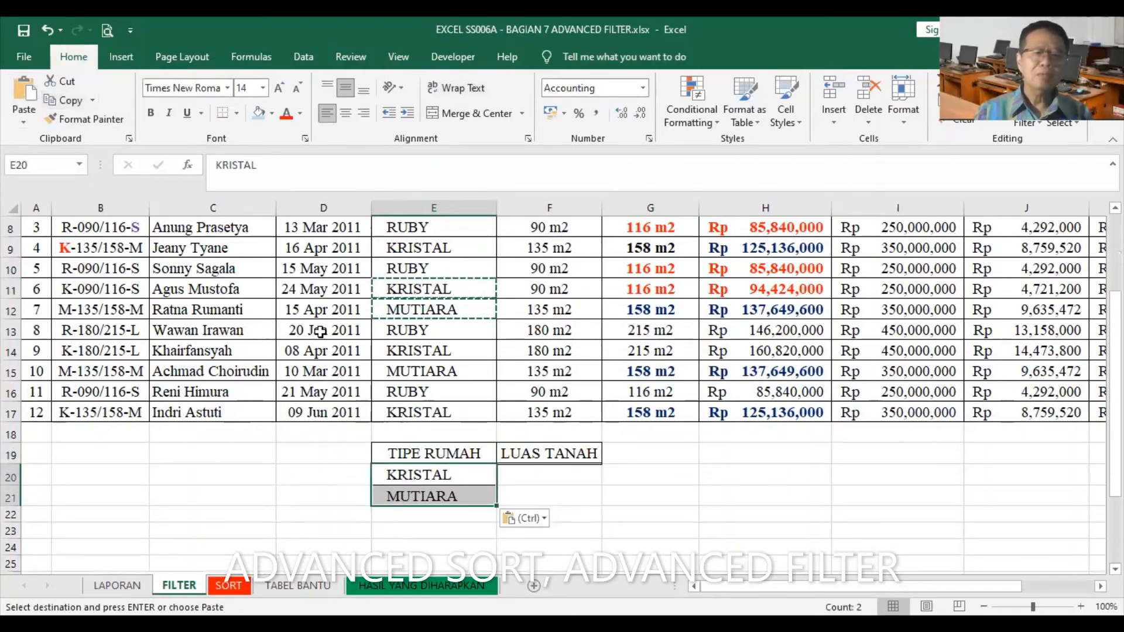
click(431, 452)
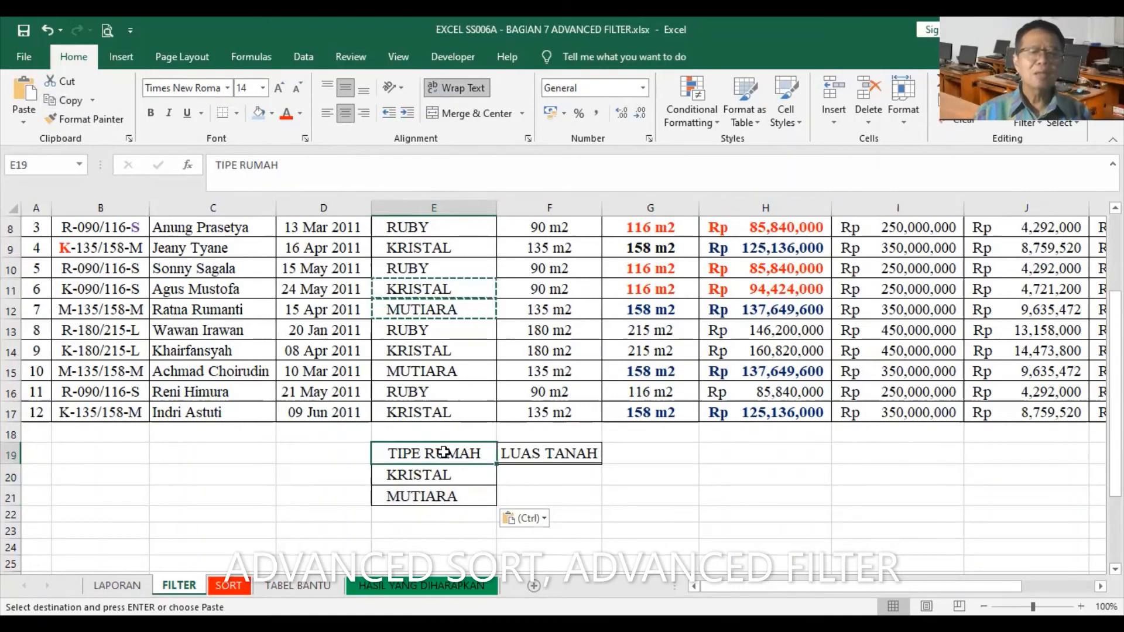
click(456, 475)
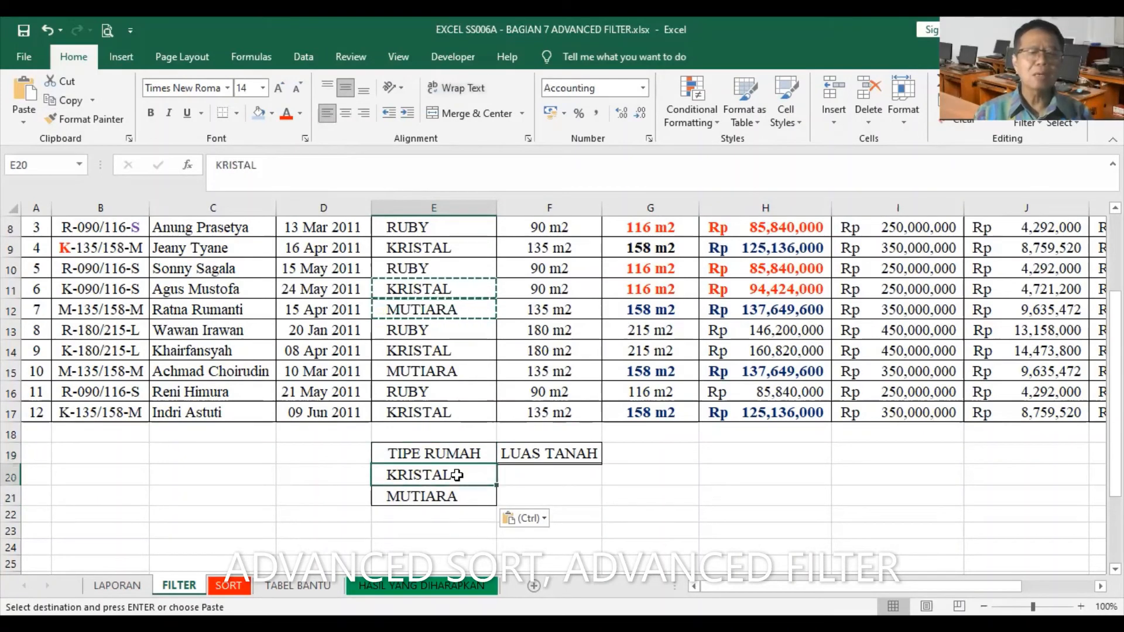
click(455, 496)
click(457, 478)
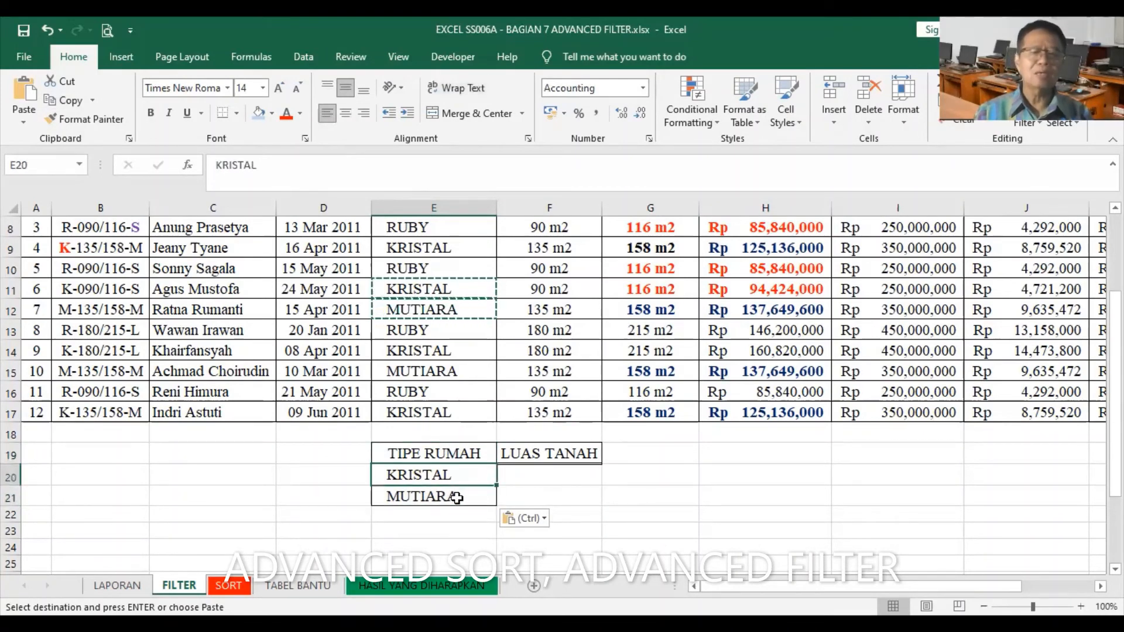
click(455, 495)
click(456, 476)
click(458, 496)
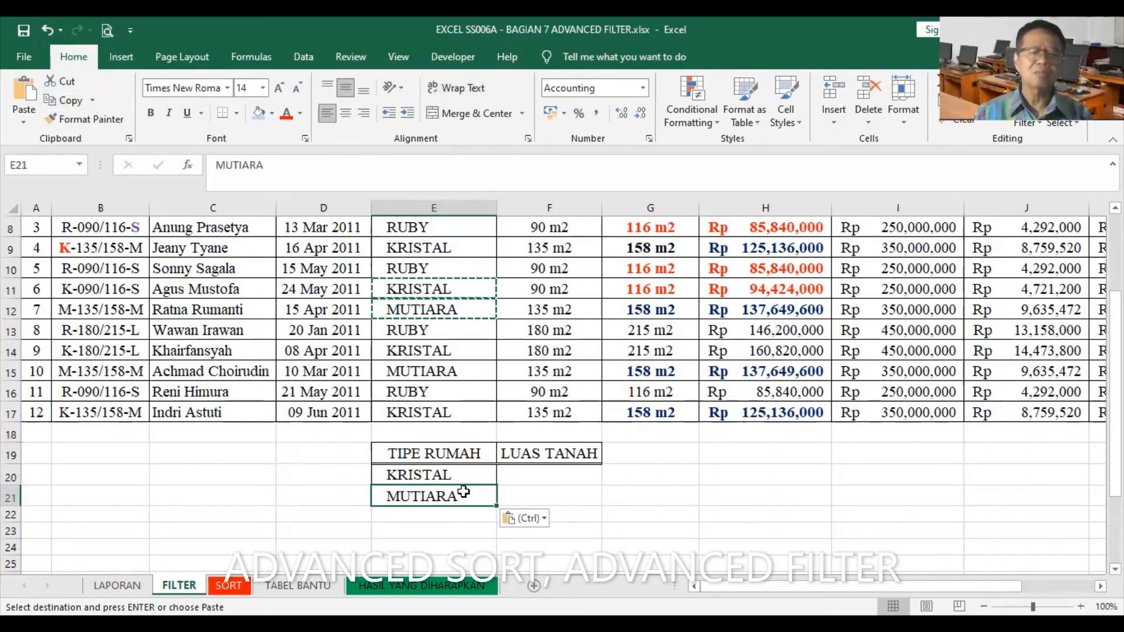
Enter the LUAS TANAH criterion >=200 in cell F20 and copy it to F21.
click(571, 483)
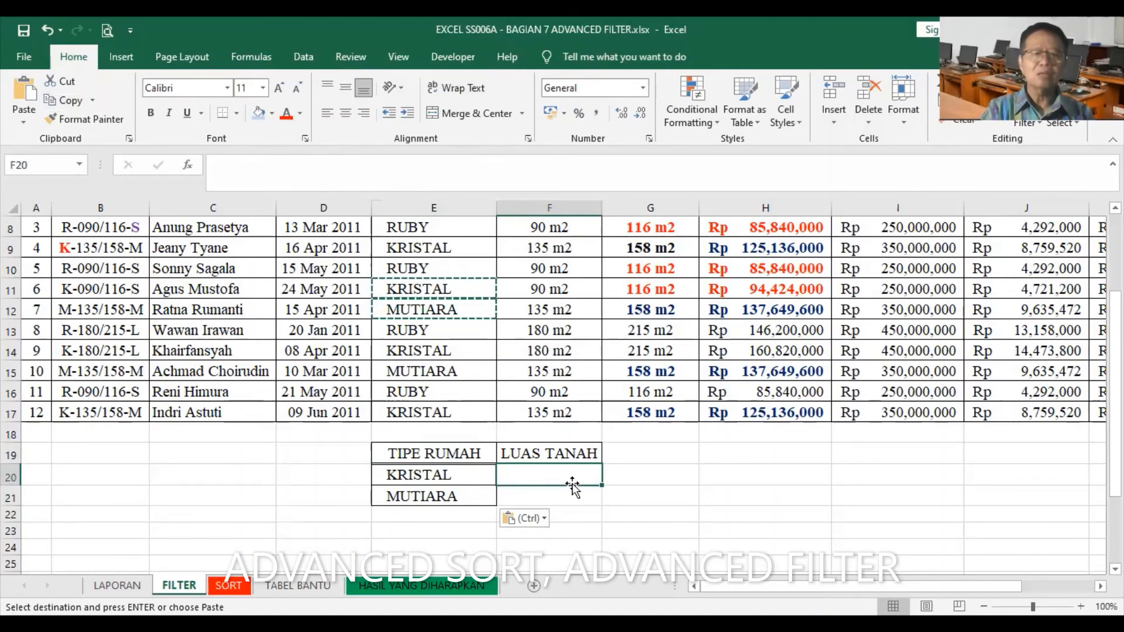
text(>)
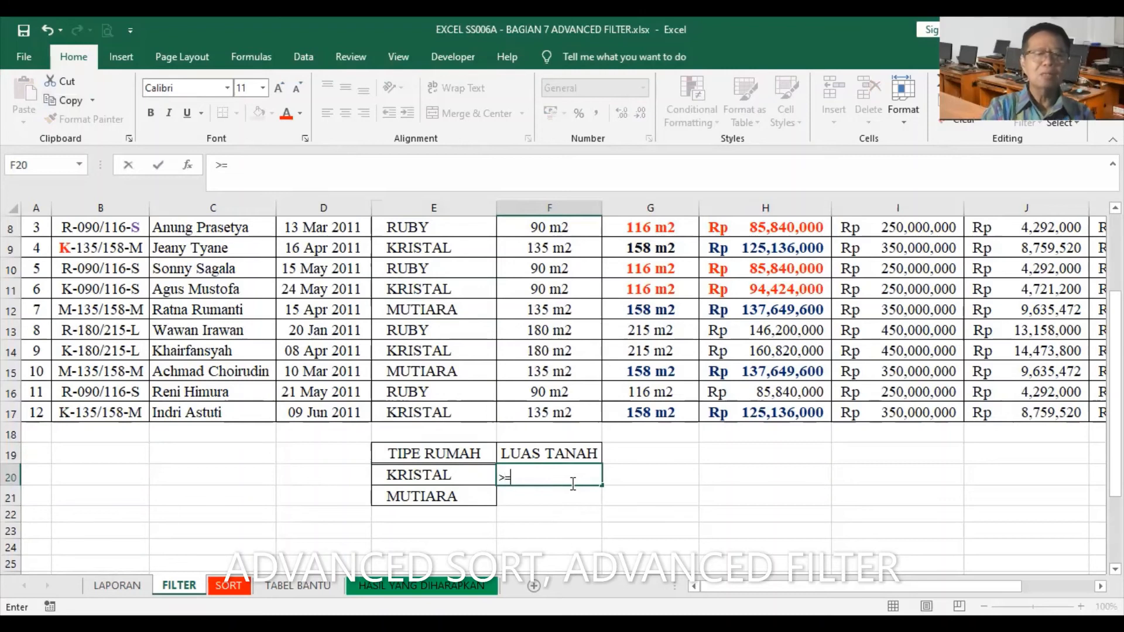
text(=20)
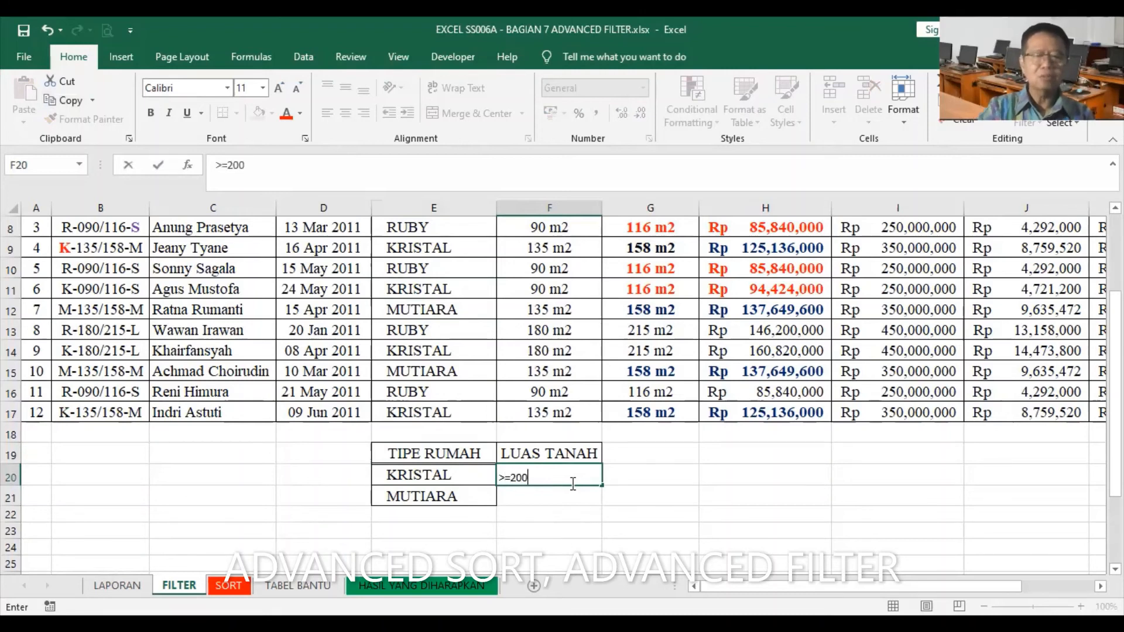
text(0)
key(ctrl+Return)
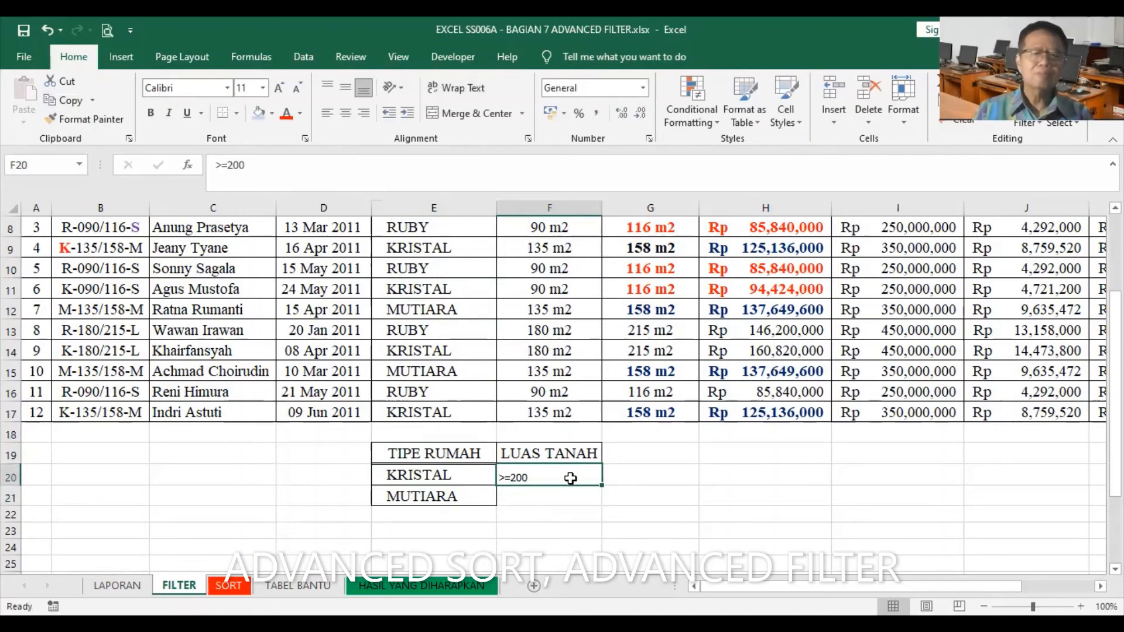
click(65, 100)
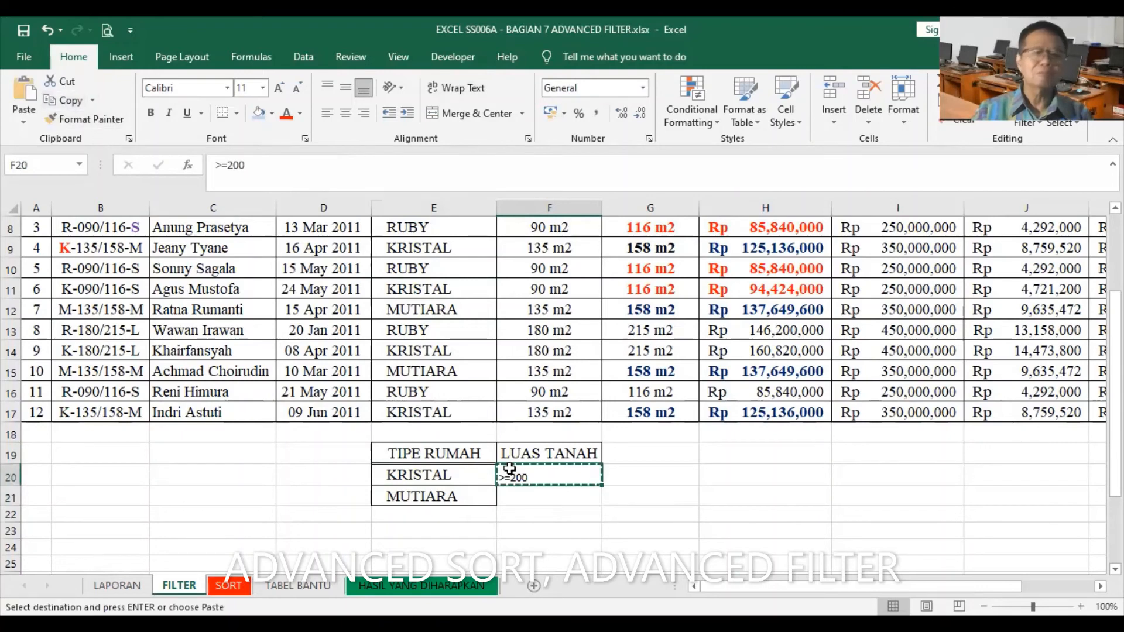
click(560, 498)
key(Return)
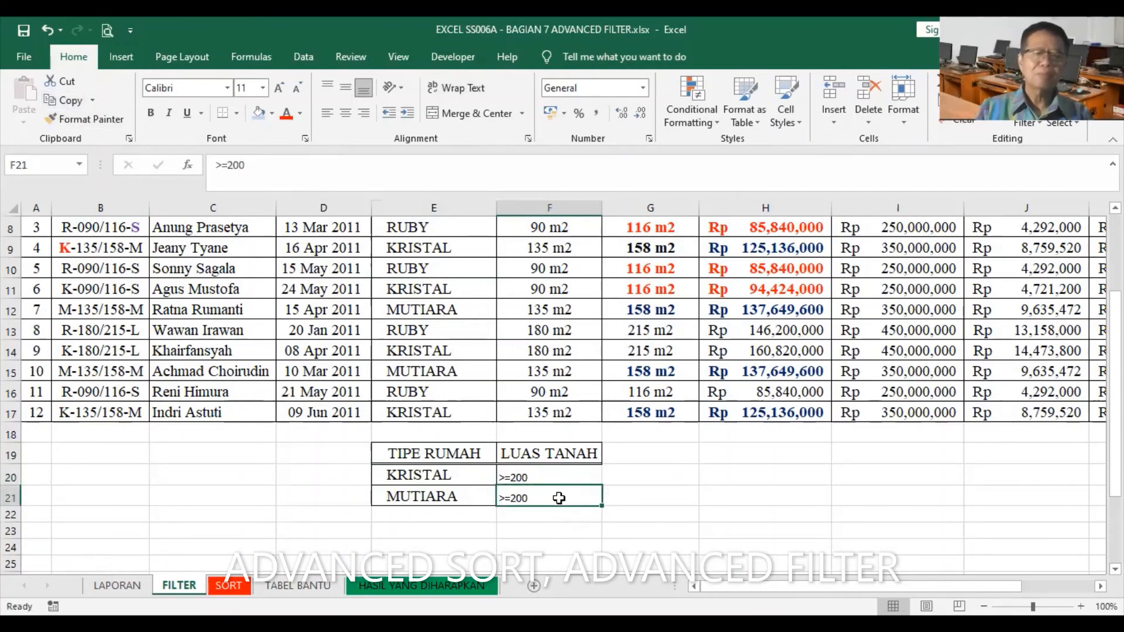
Set the font size of the criteria range E19:F21 to 15.
click(447, 477)
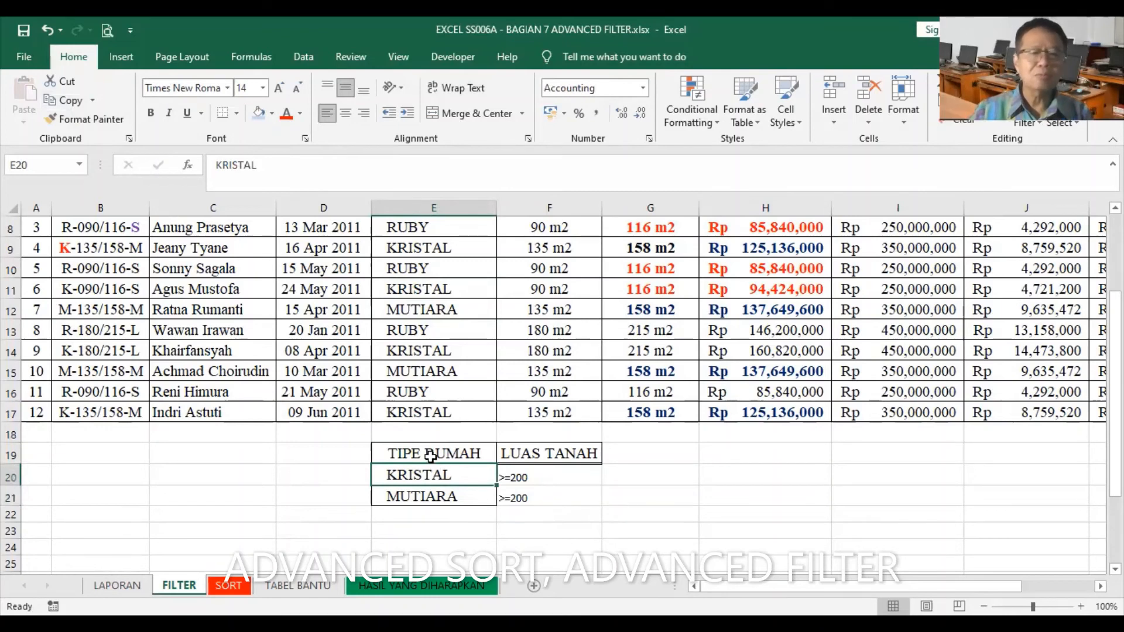
drag(468, 454, 556, 498)
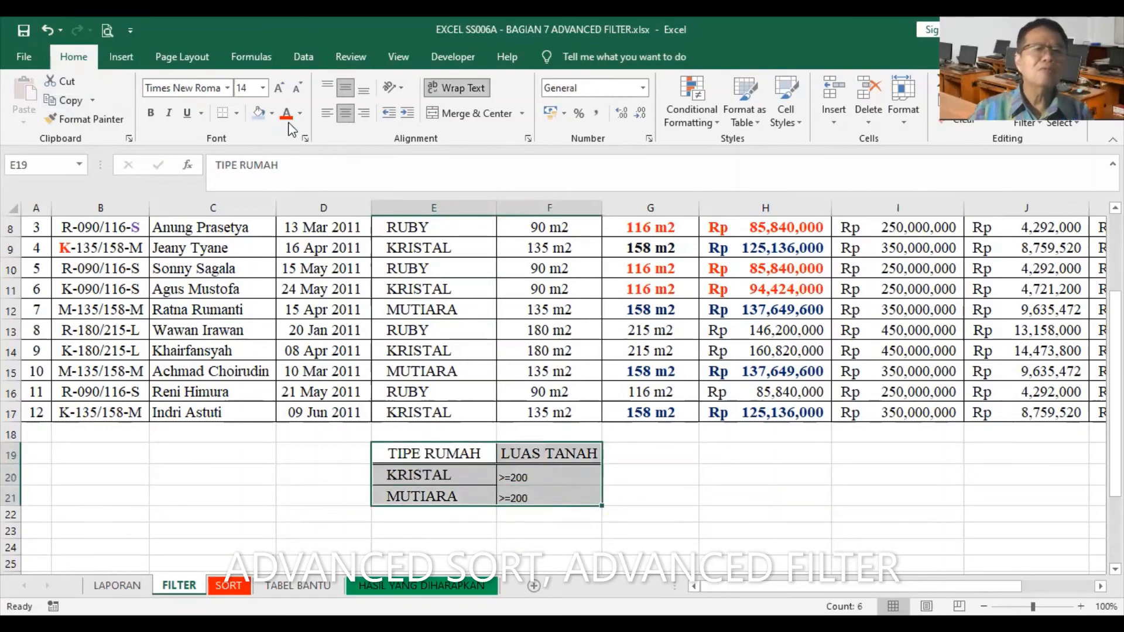
click(258, 89)
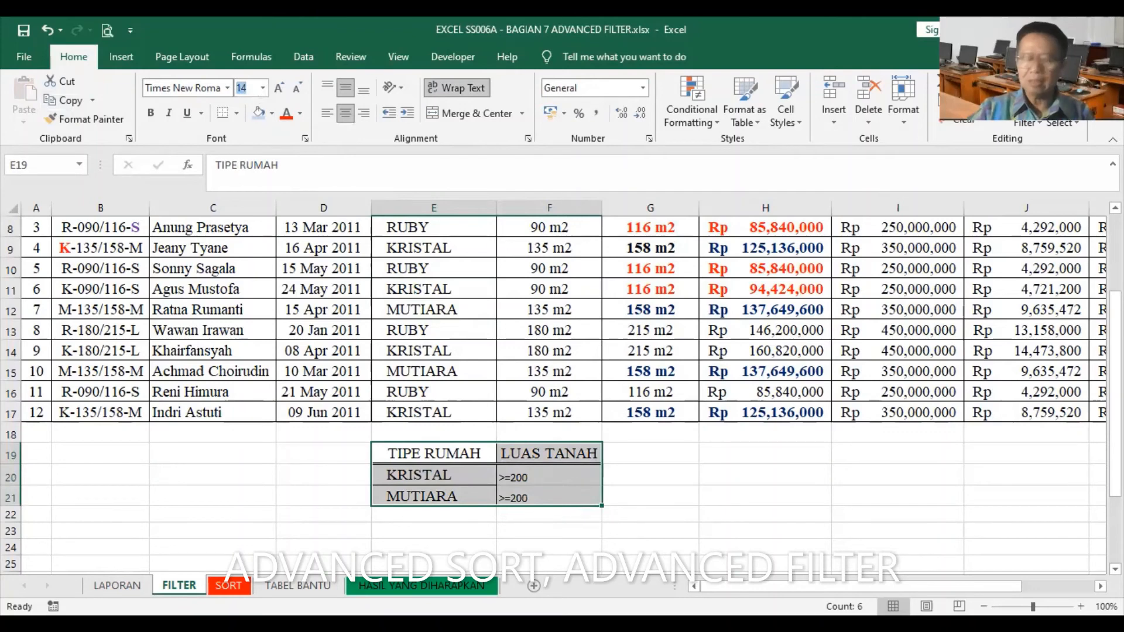
text(15)
key(Return)
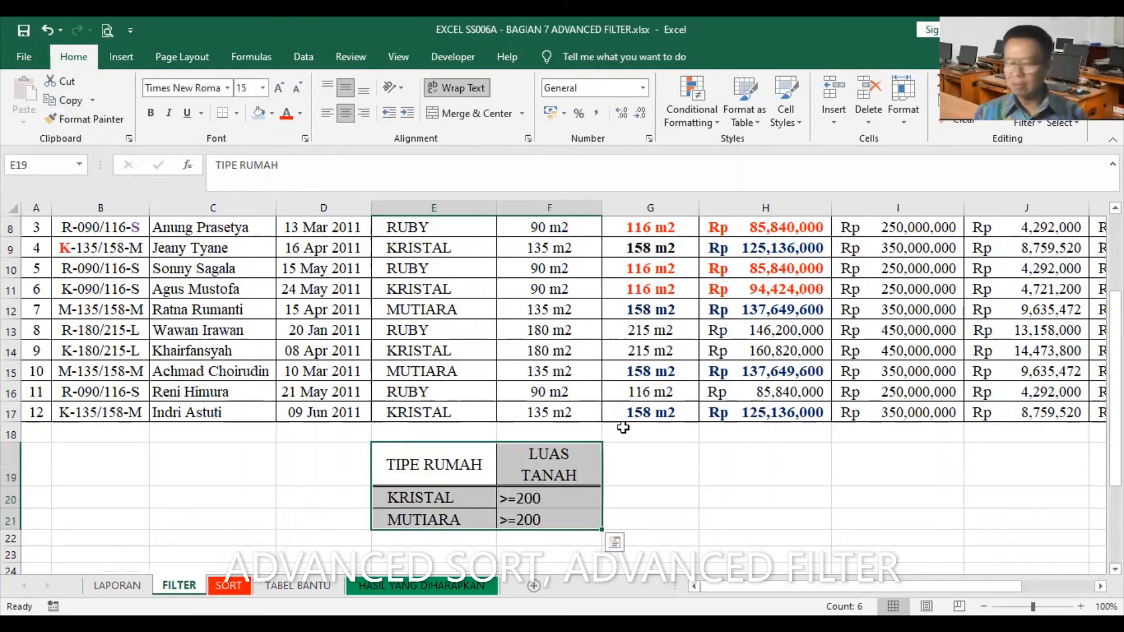
click(670, 504)
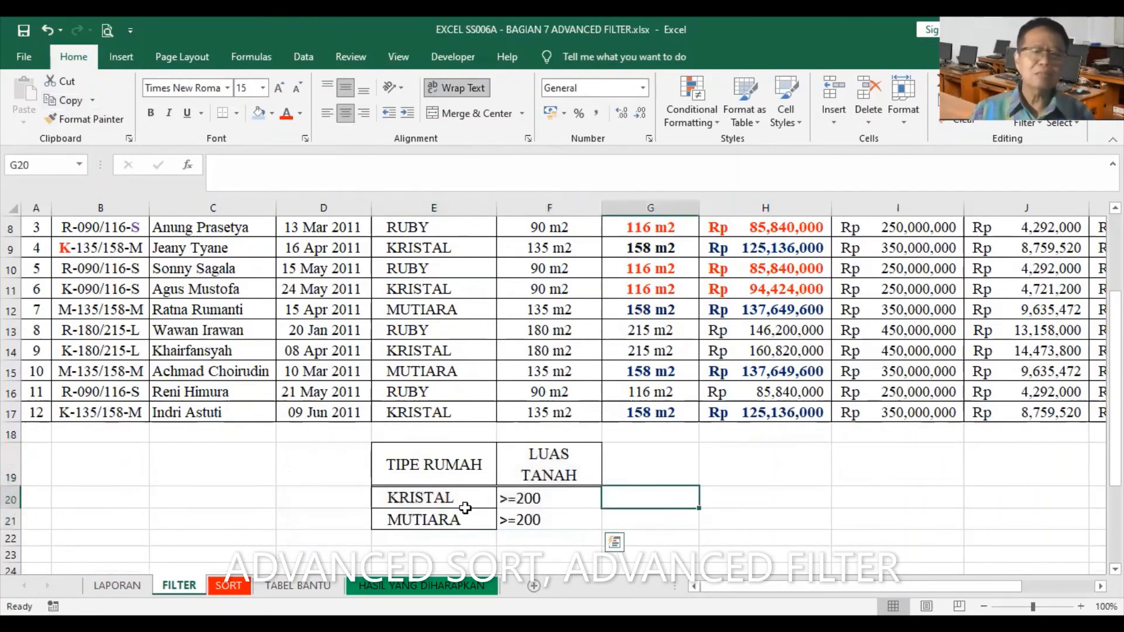
Apply borders to all cells of the criteria range E19:F21.
drag(430, 467, 550, 516)
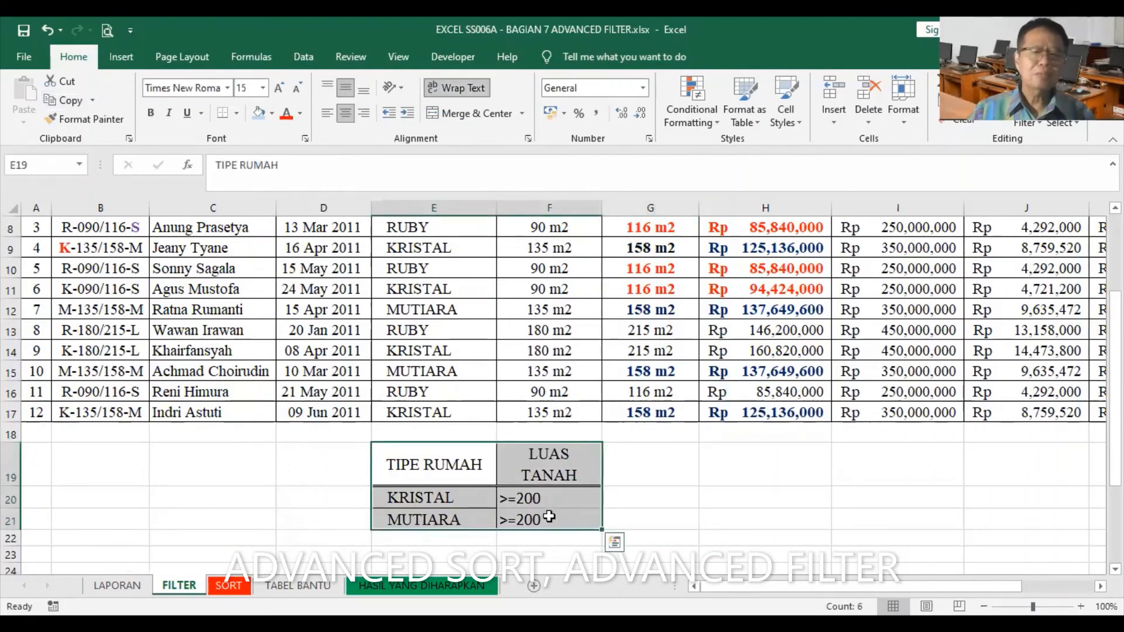
click(237, 113)
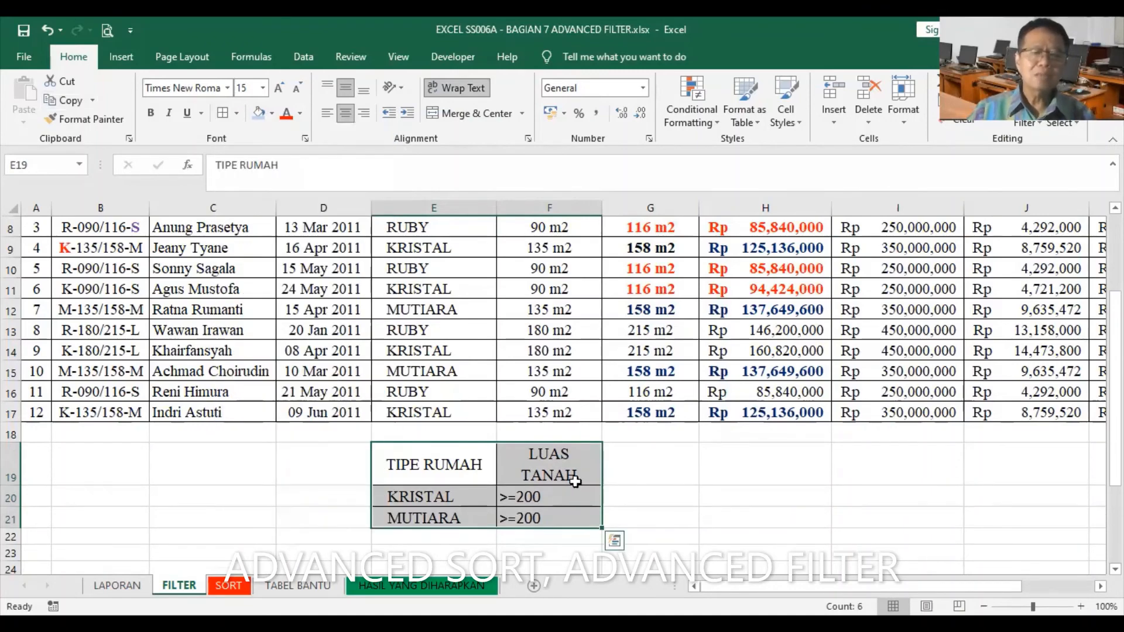
click(686, 475)
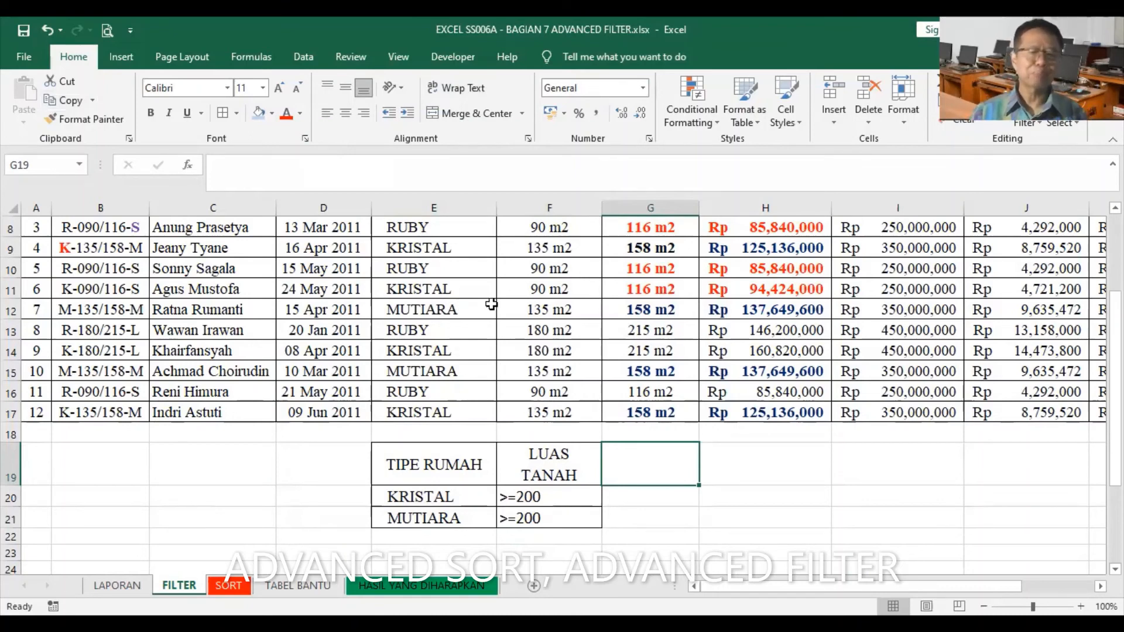
Start an Advanced Filter on the sales table that copies to another location, using E19:F21 as the criteria range.
click(409, 315)
click(181, 327)
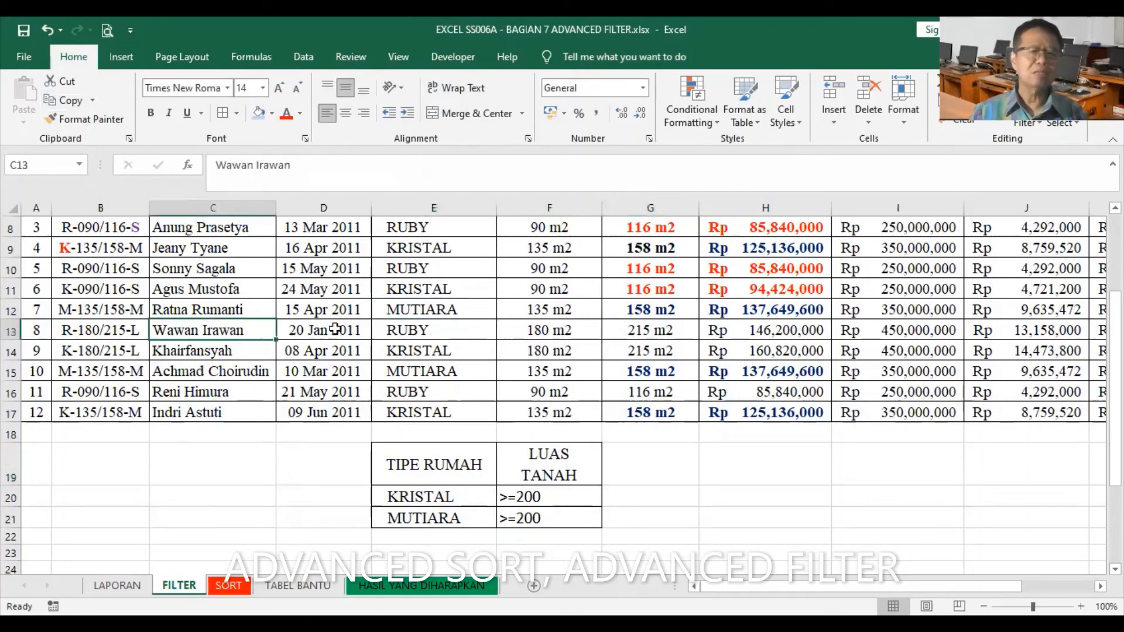
click(304, 57)
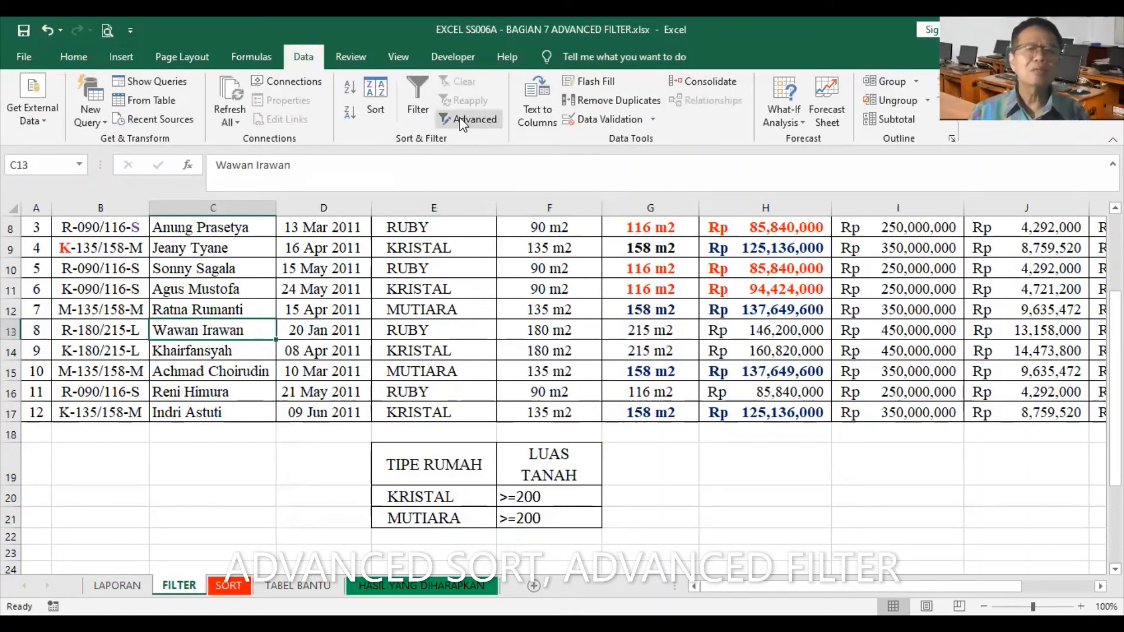
click(468, 119)
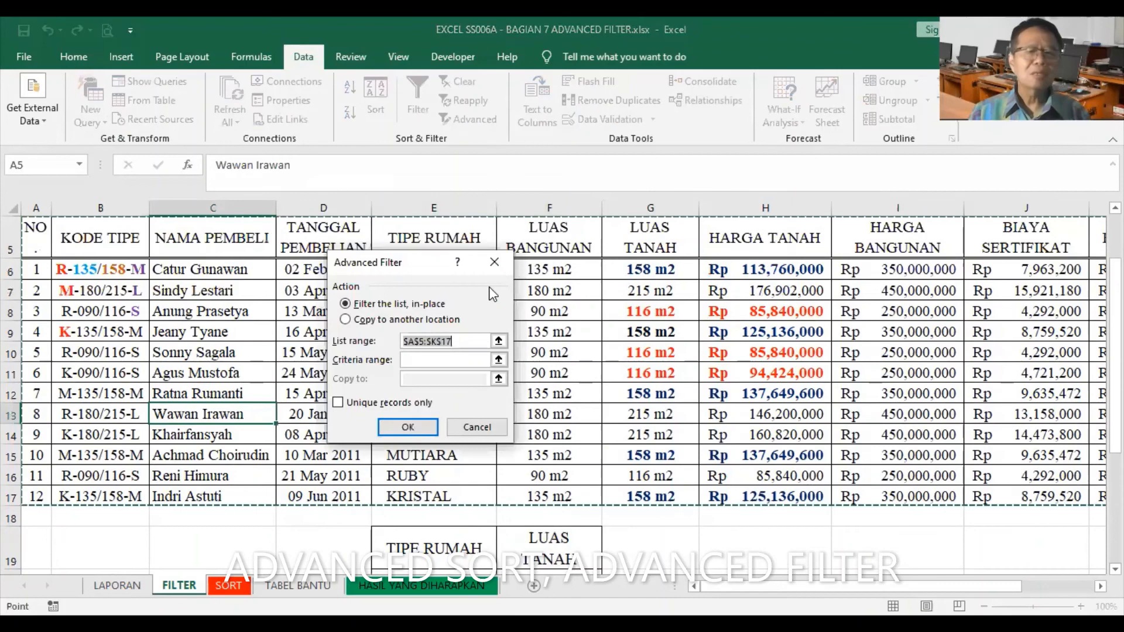
click(347, 320)
click(409, 363)
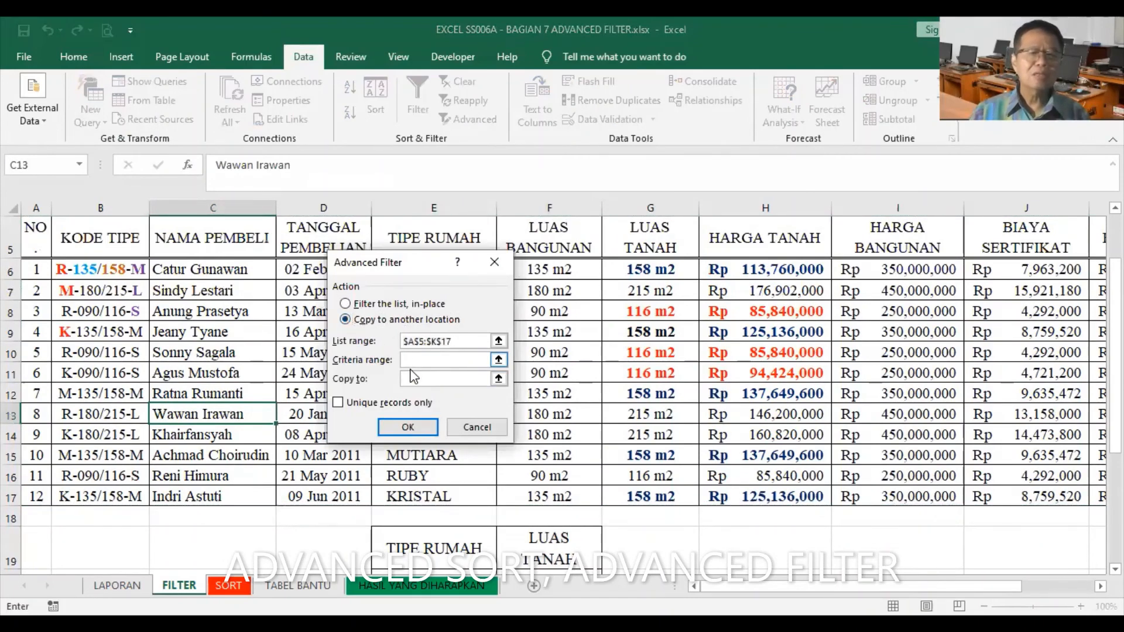
scroll(592, 311, down, 2)
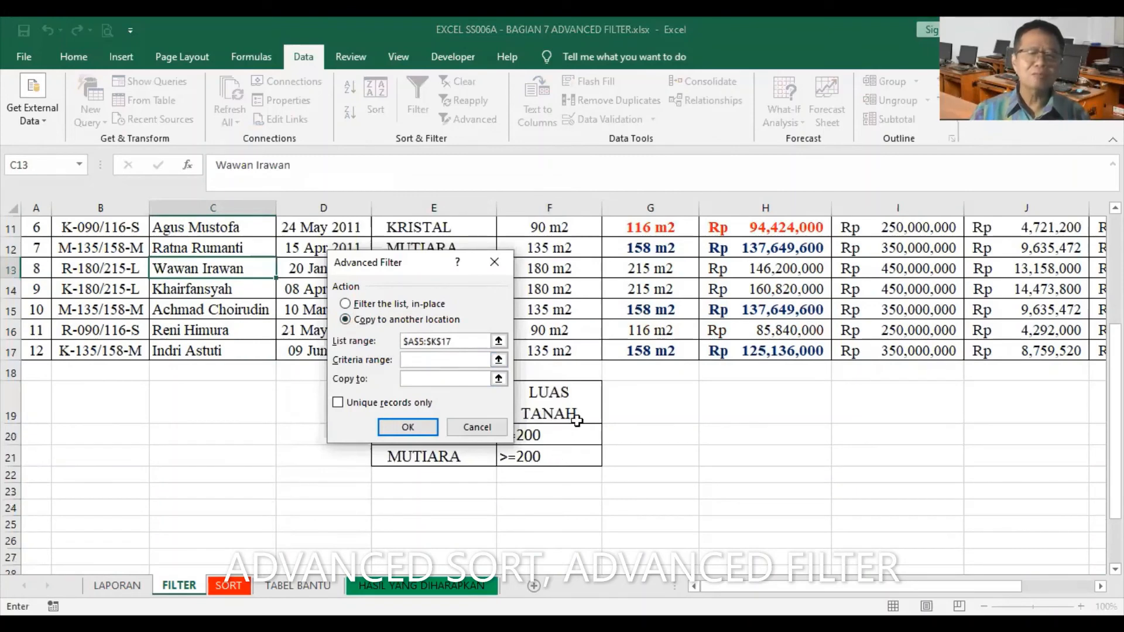
scroll(466, 494, up, 1)
click(434, 468)
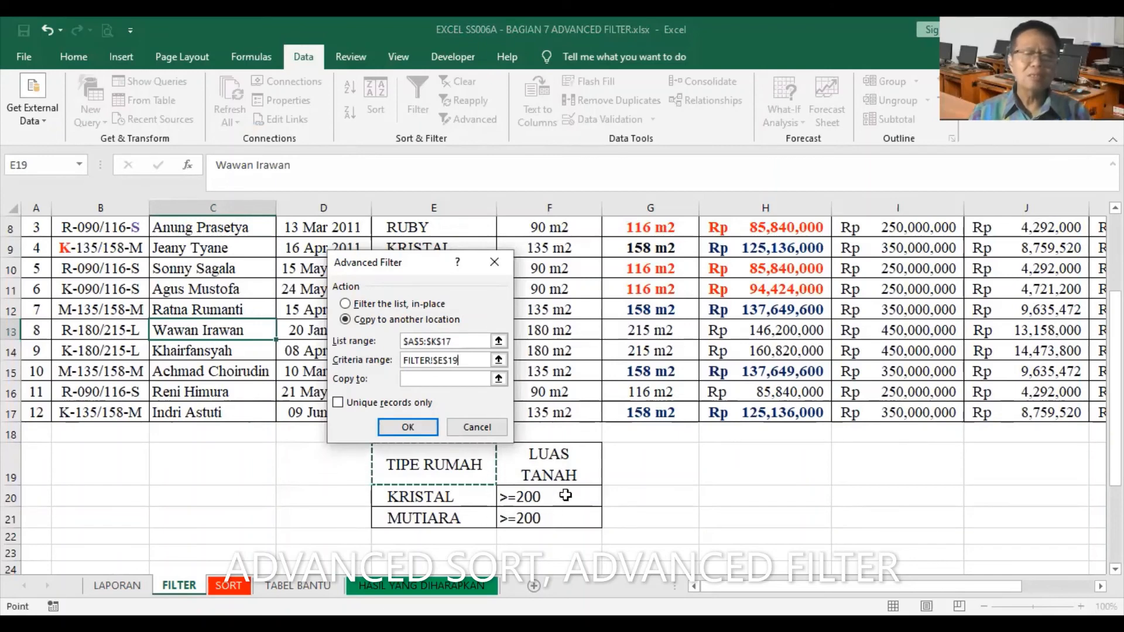
shift+click(563, 518)
Set cell A22 as the Advanced Filter's copy destination and run the filter.
click(432, 379)
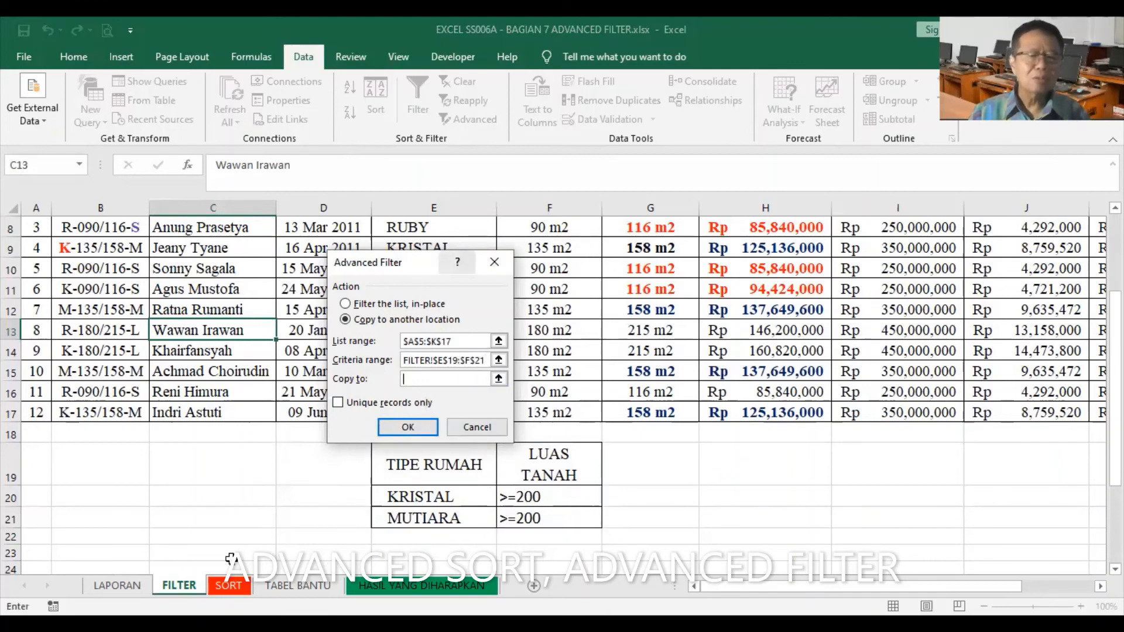
click(51, 539)
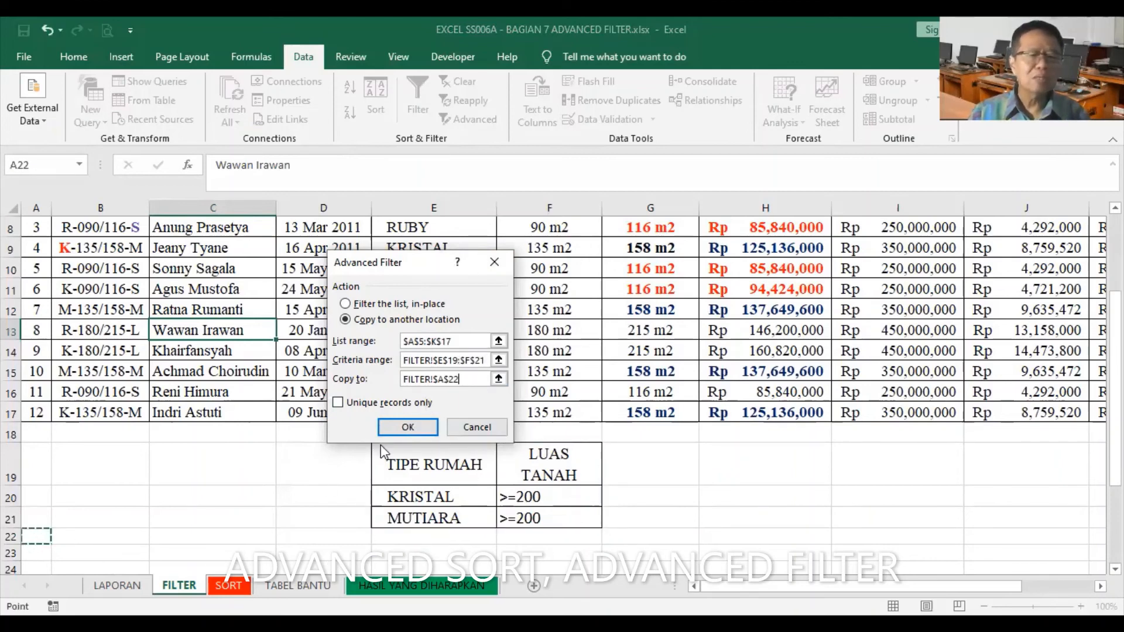
click(403, 427)
scroll(532, 483, down, 2)
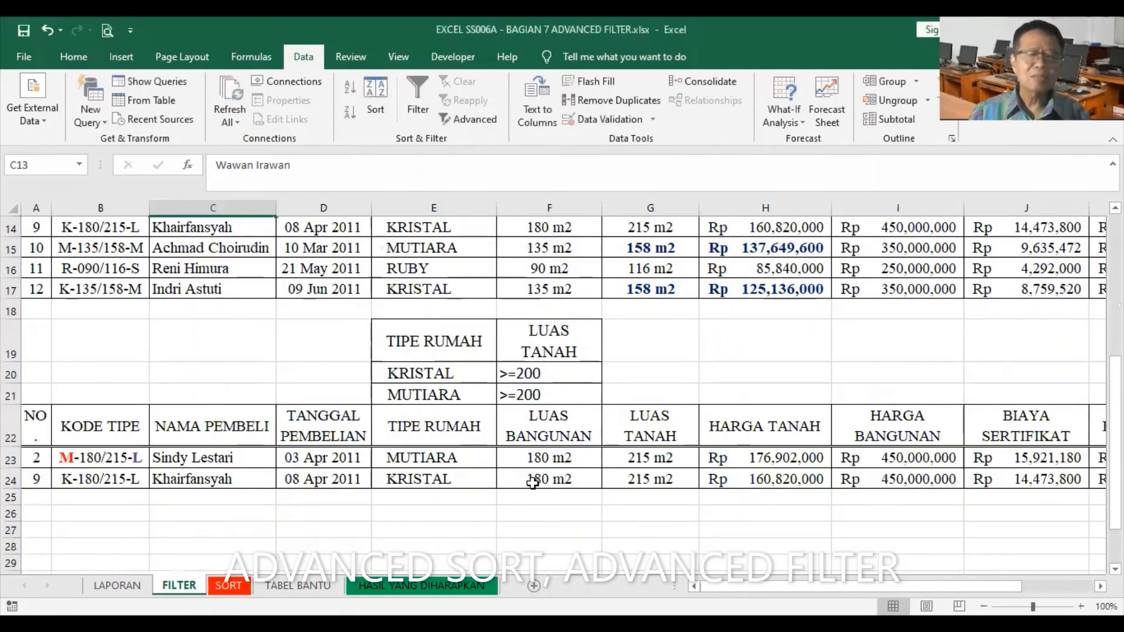